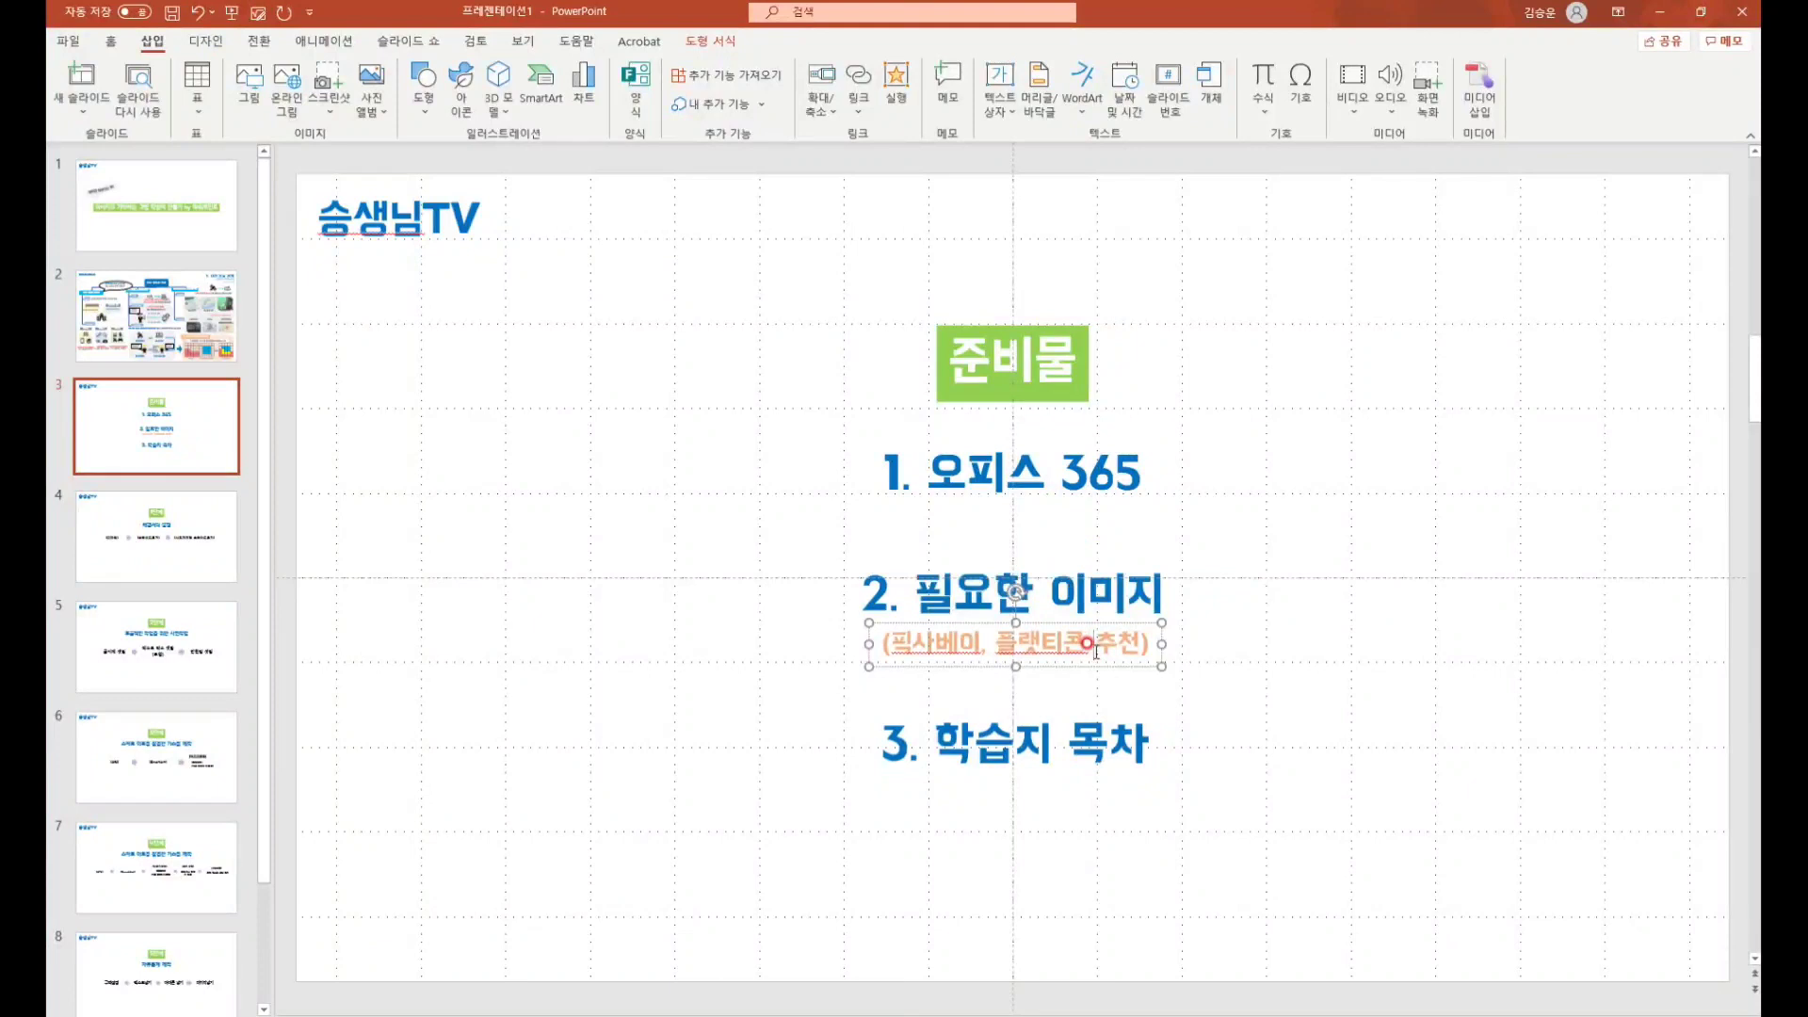
- Switch to Chrome, examine the Pixabay library photo page and Flaticon's flower icon results, and return to the presentation
drag(980, 648, 1085, 647)
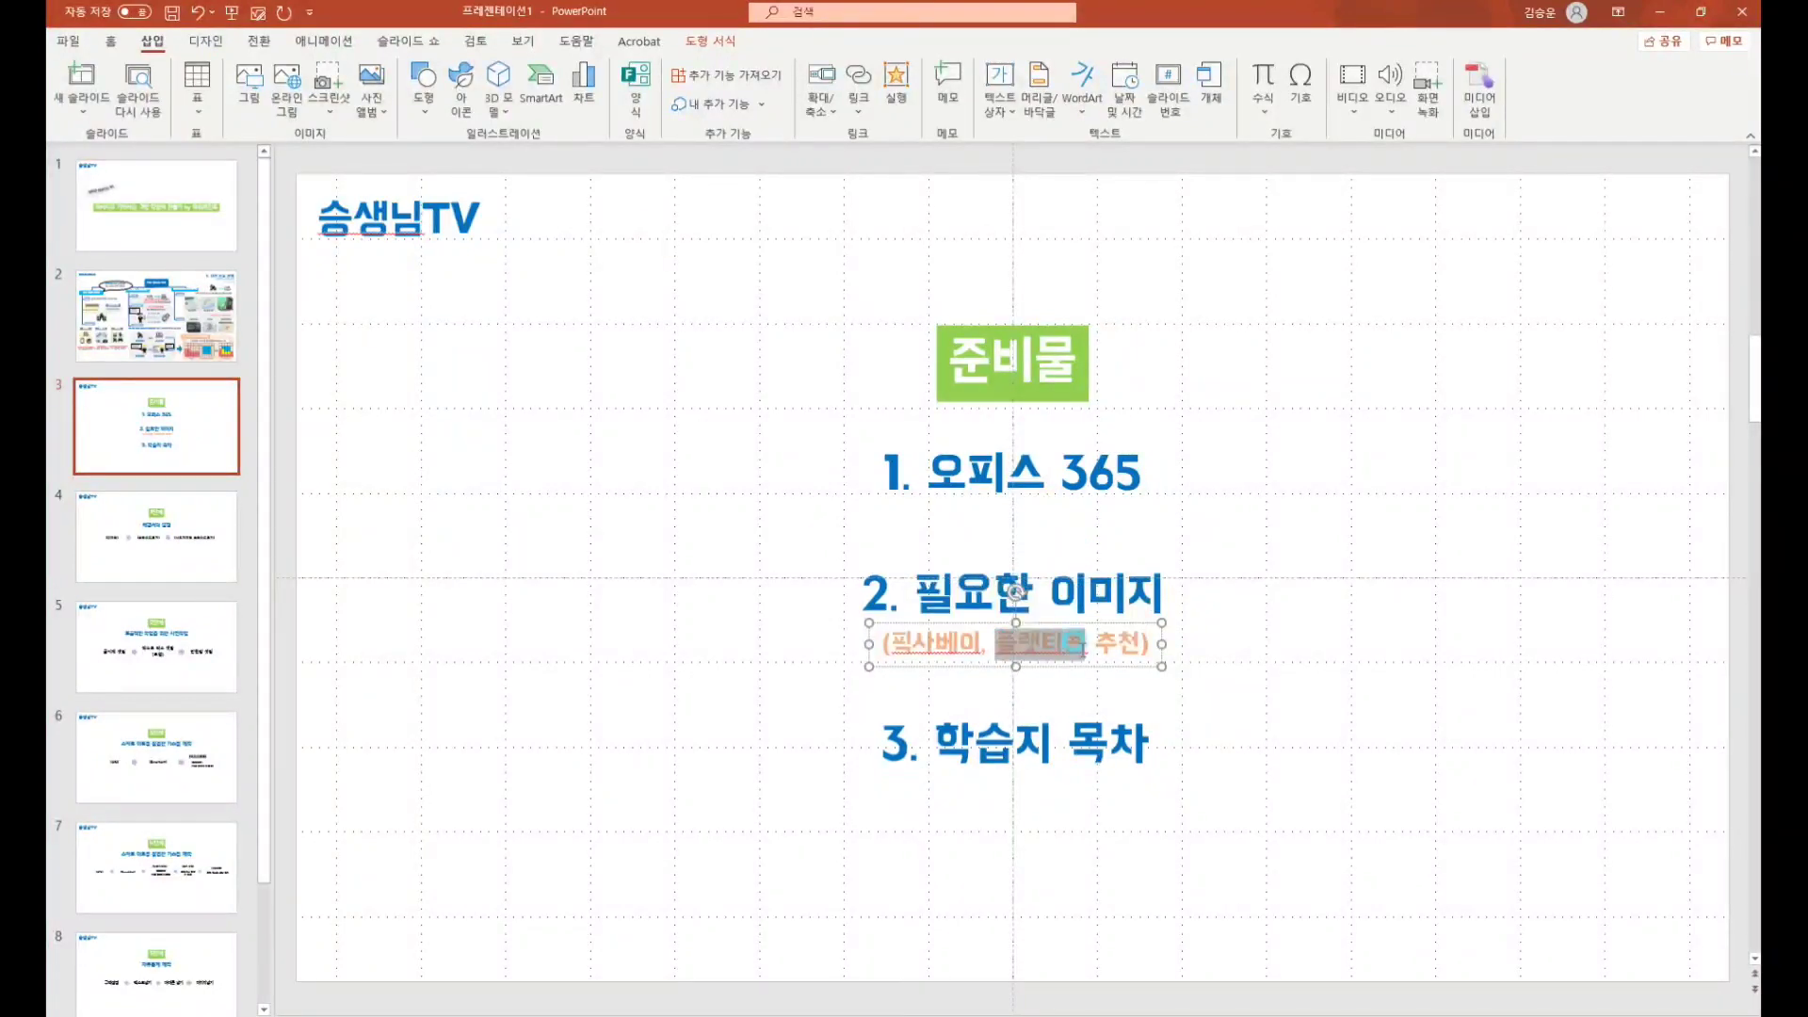
key(alt+Tab)
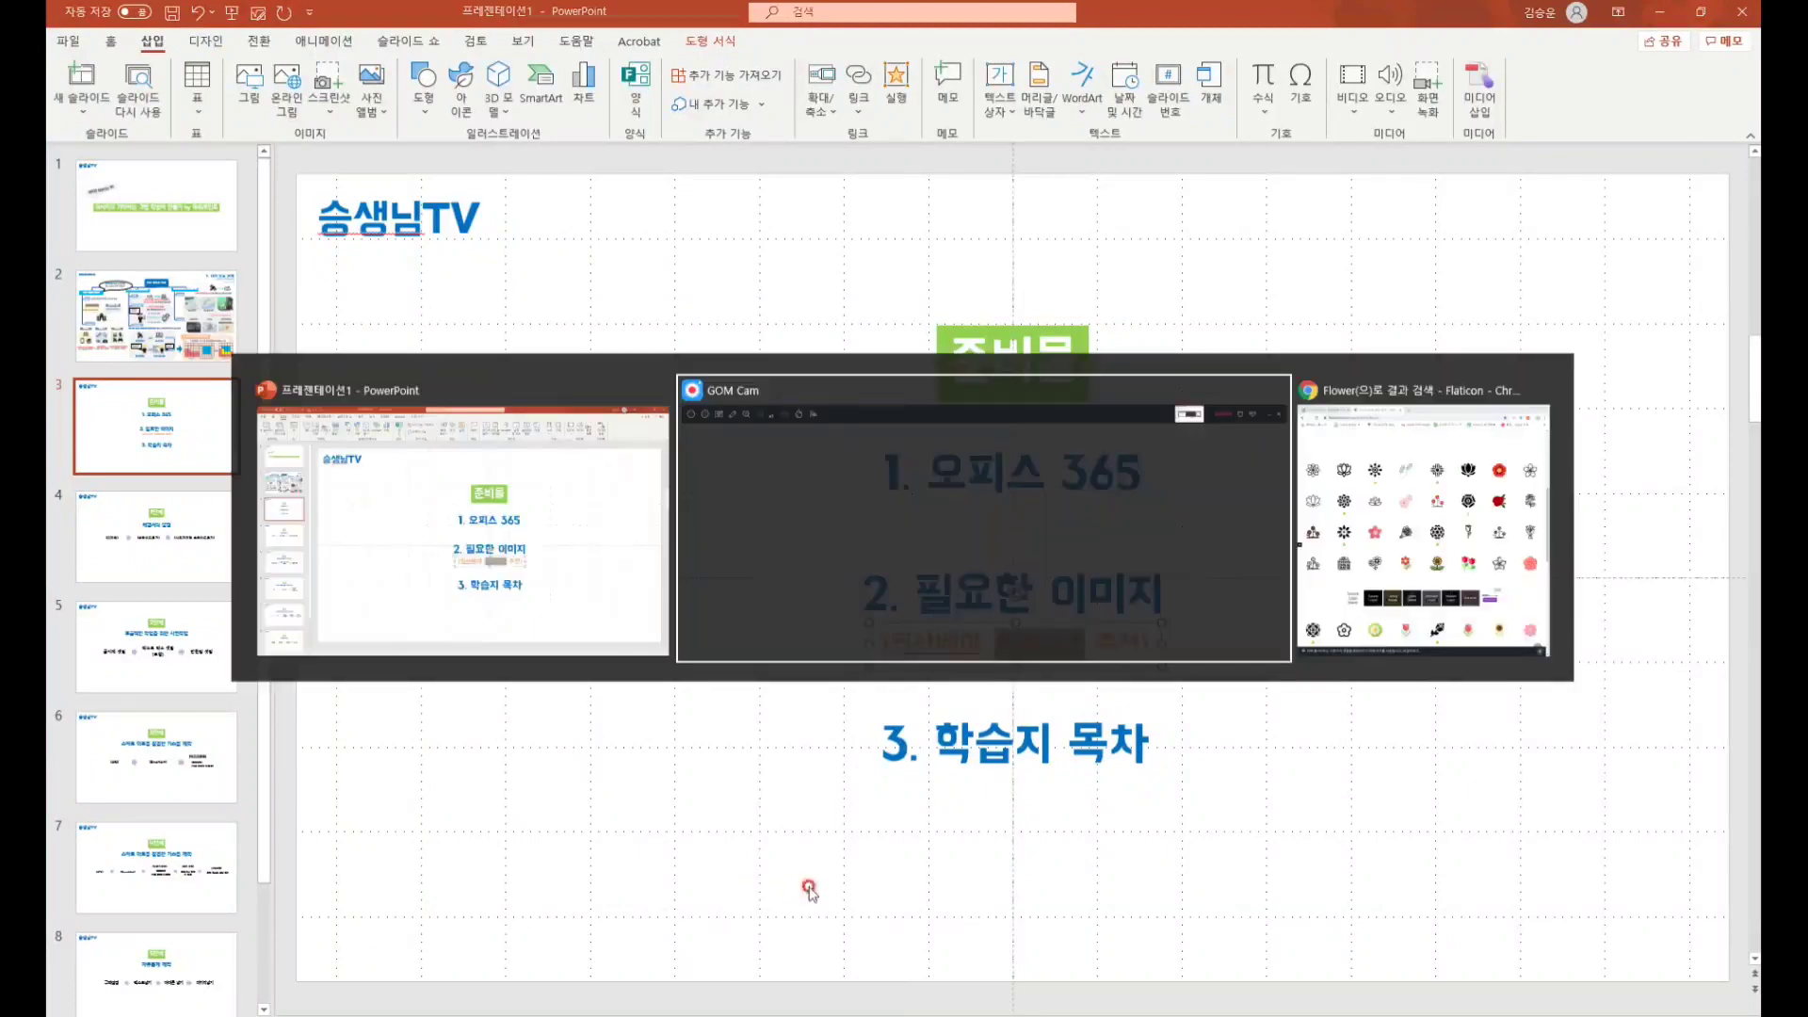
key(alt+Tab)
click(146, 23)
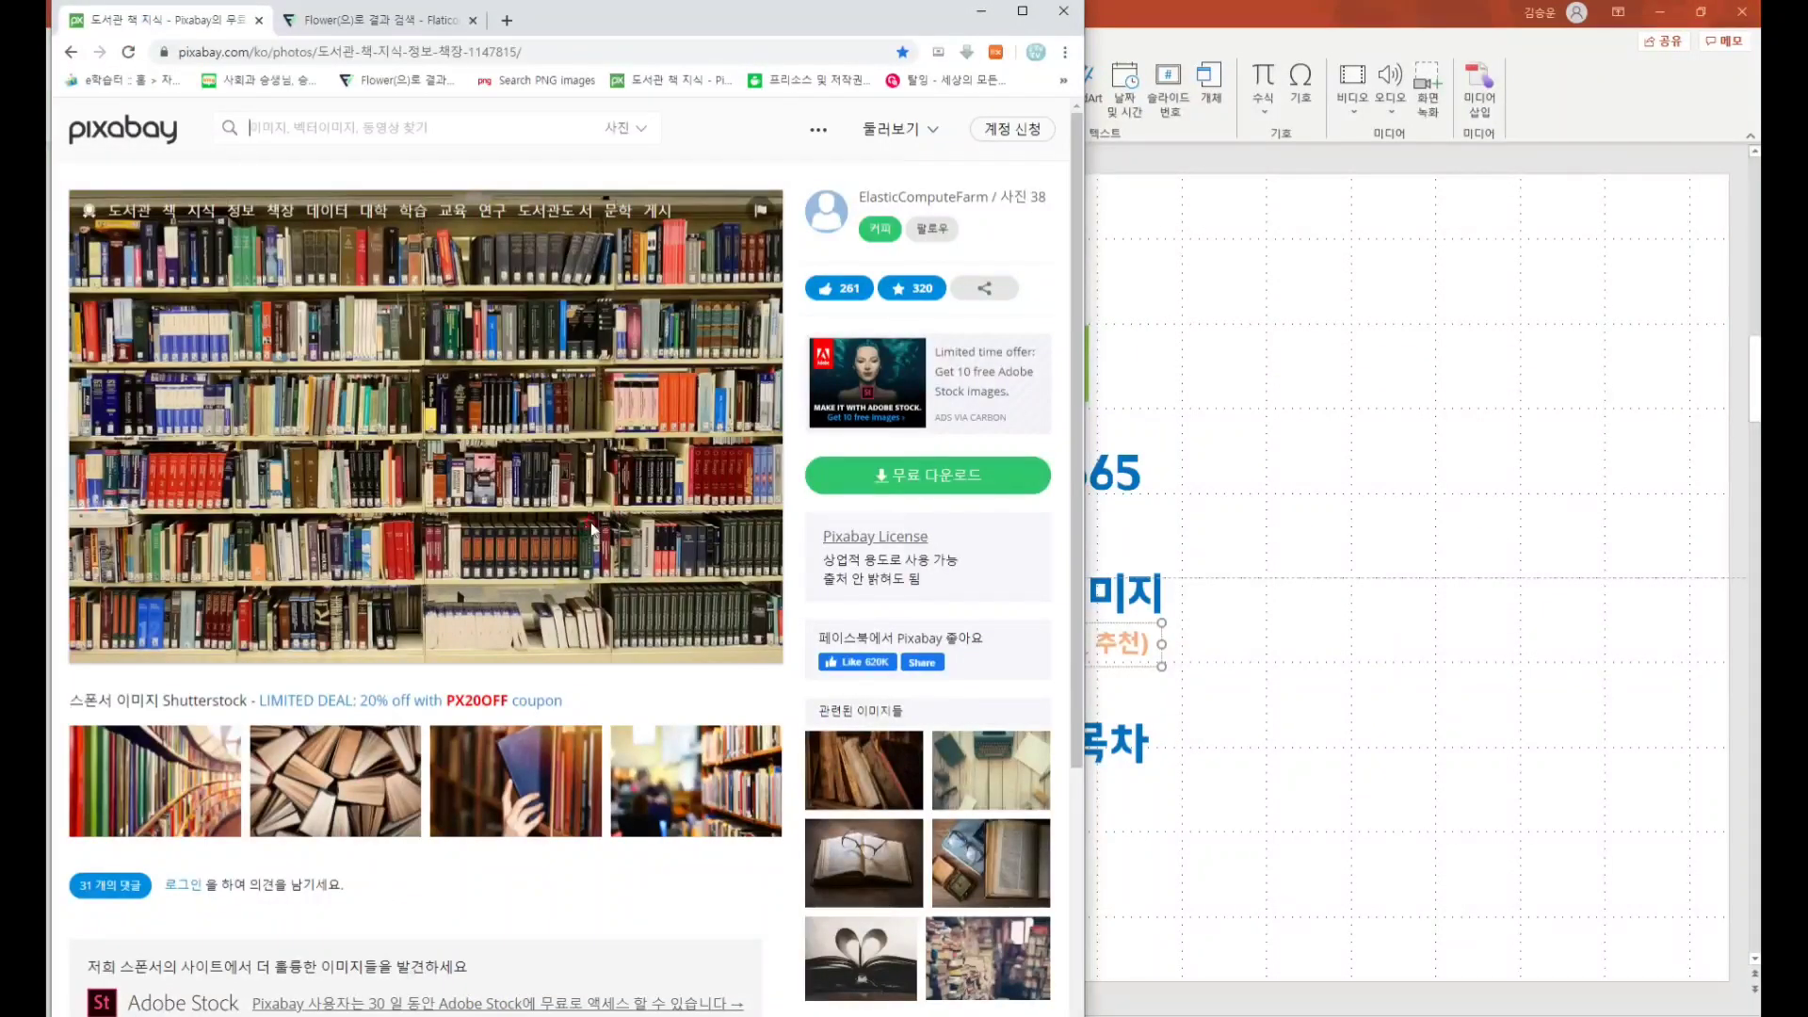
click(419, 25)
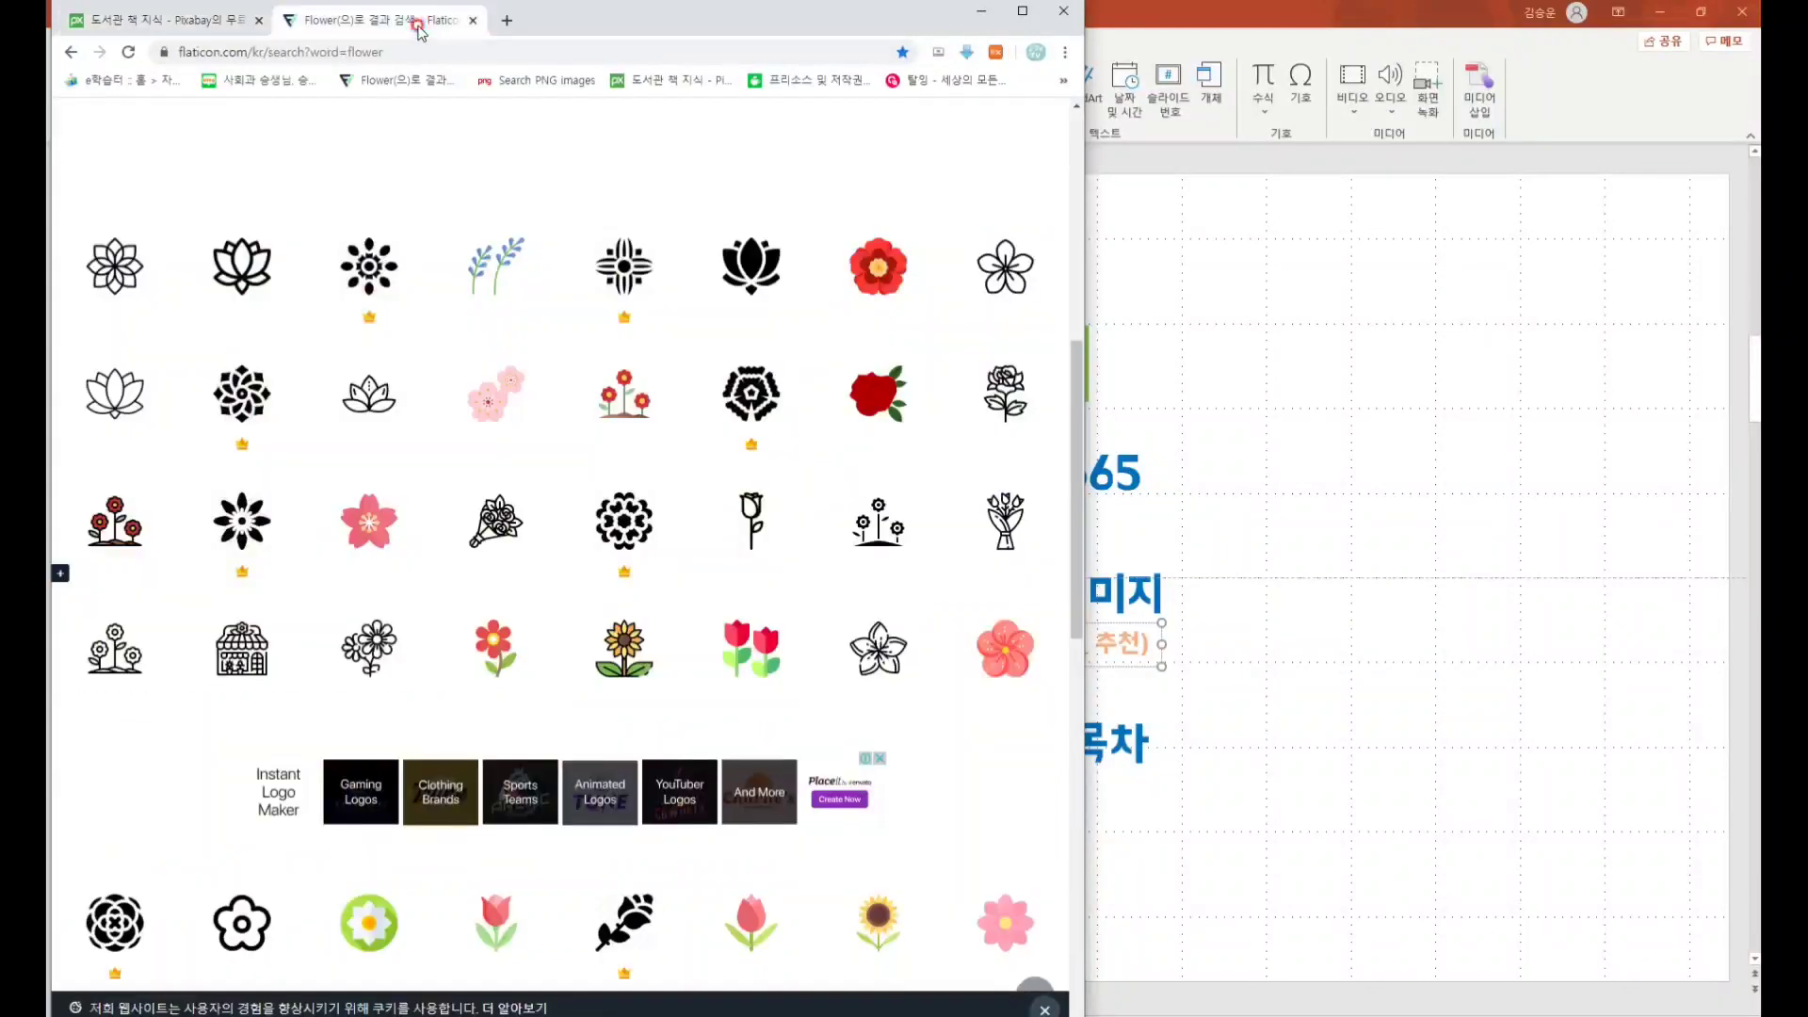
scroll(605, 263, up, 8)
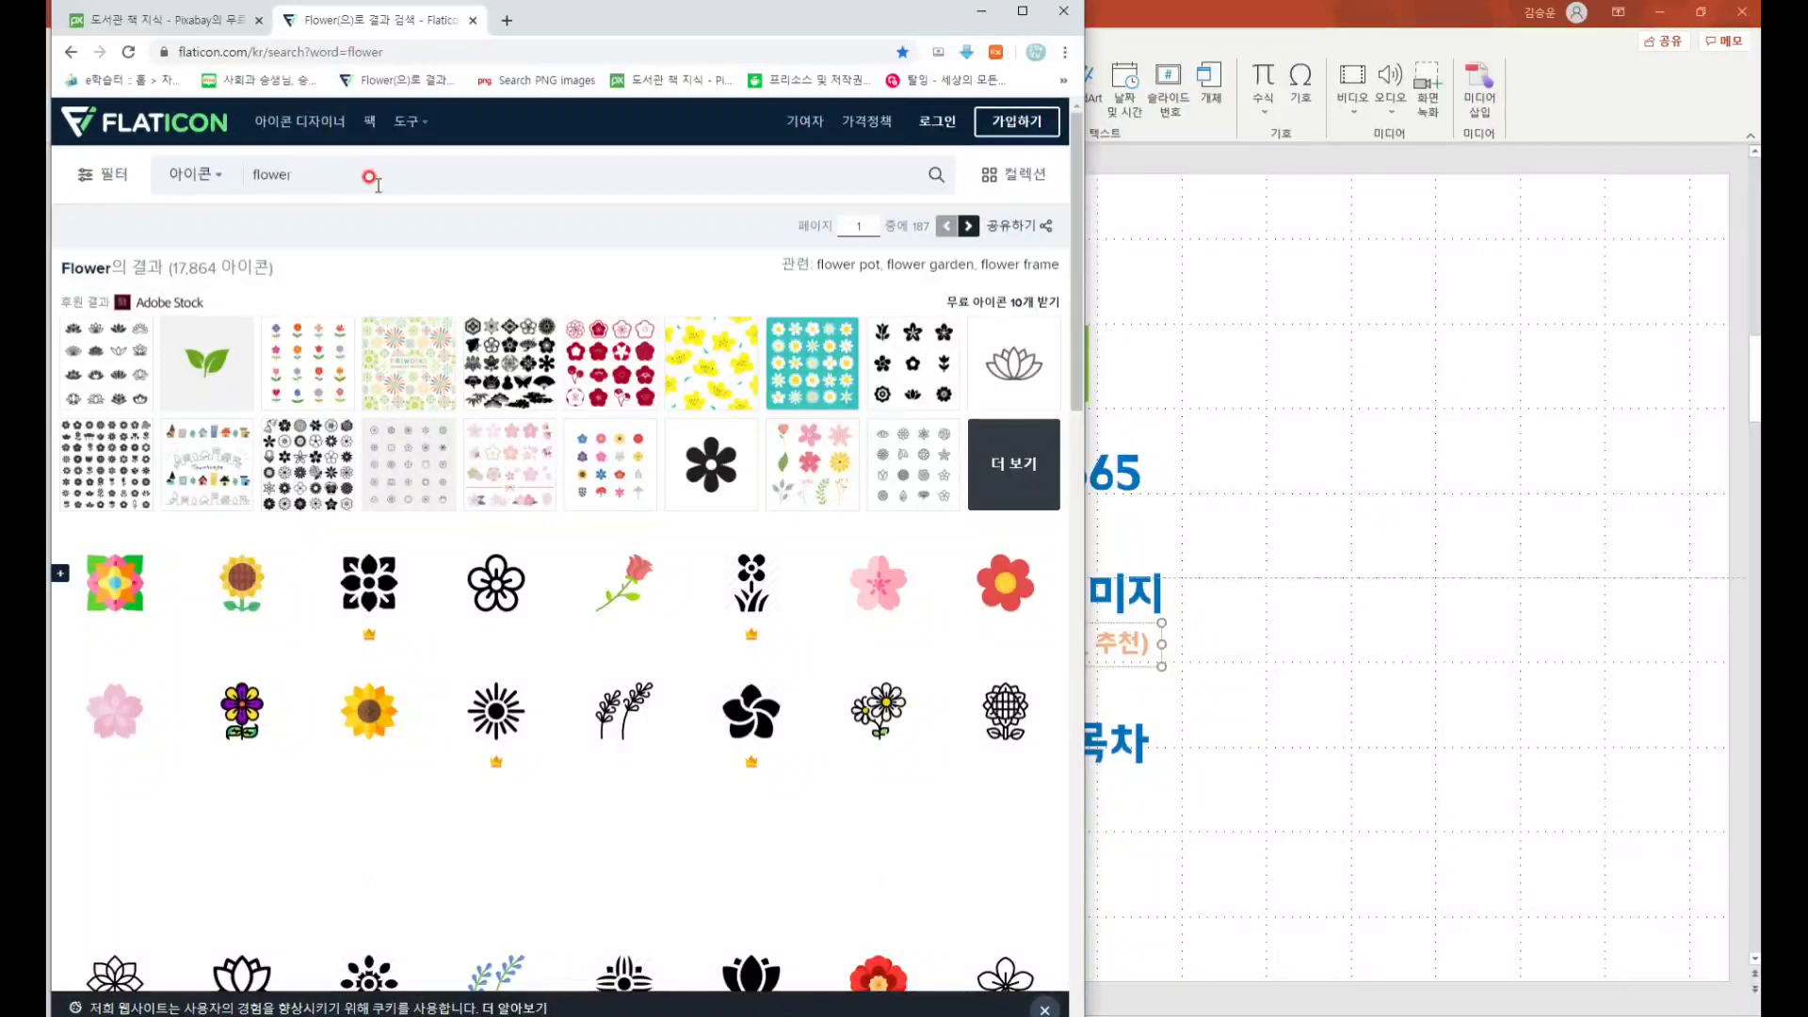
scroll(706, 597, down, 6)
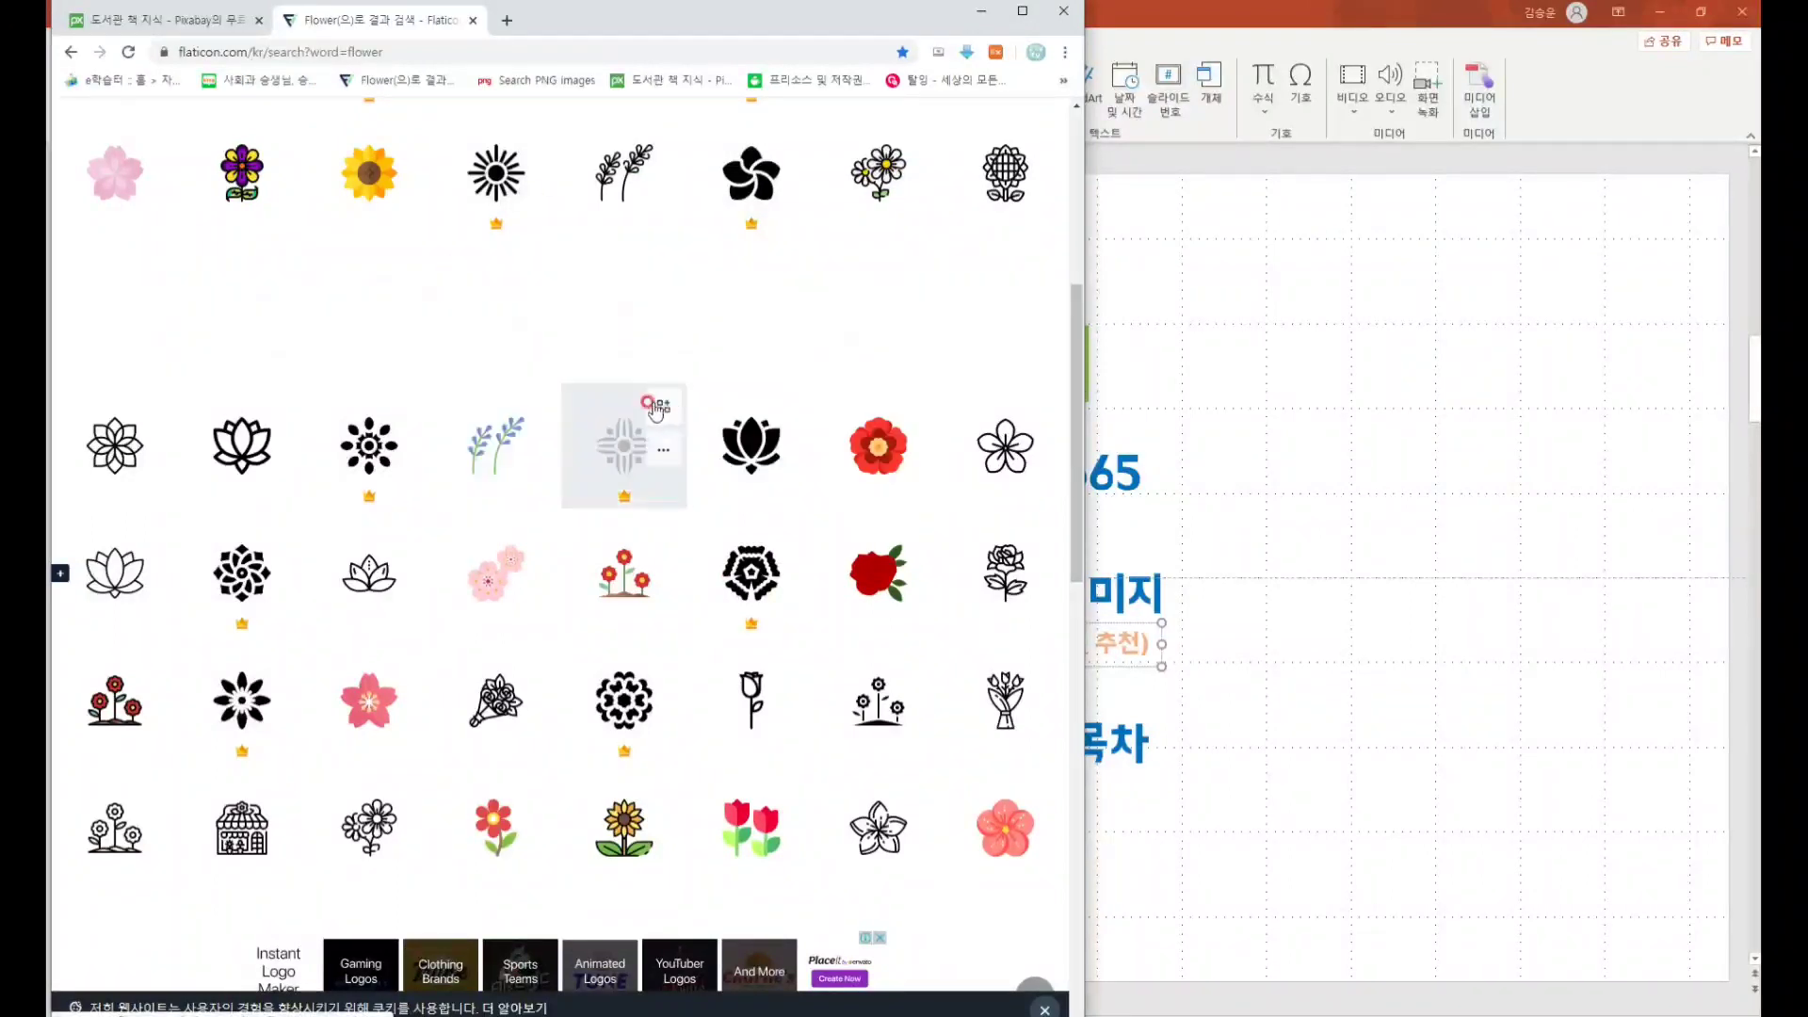
click(981, 11)
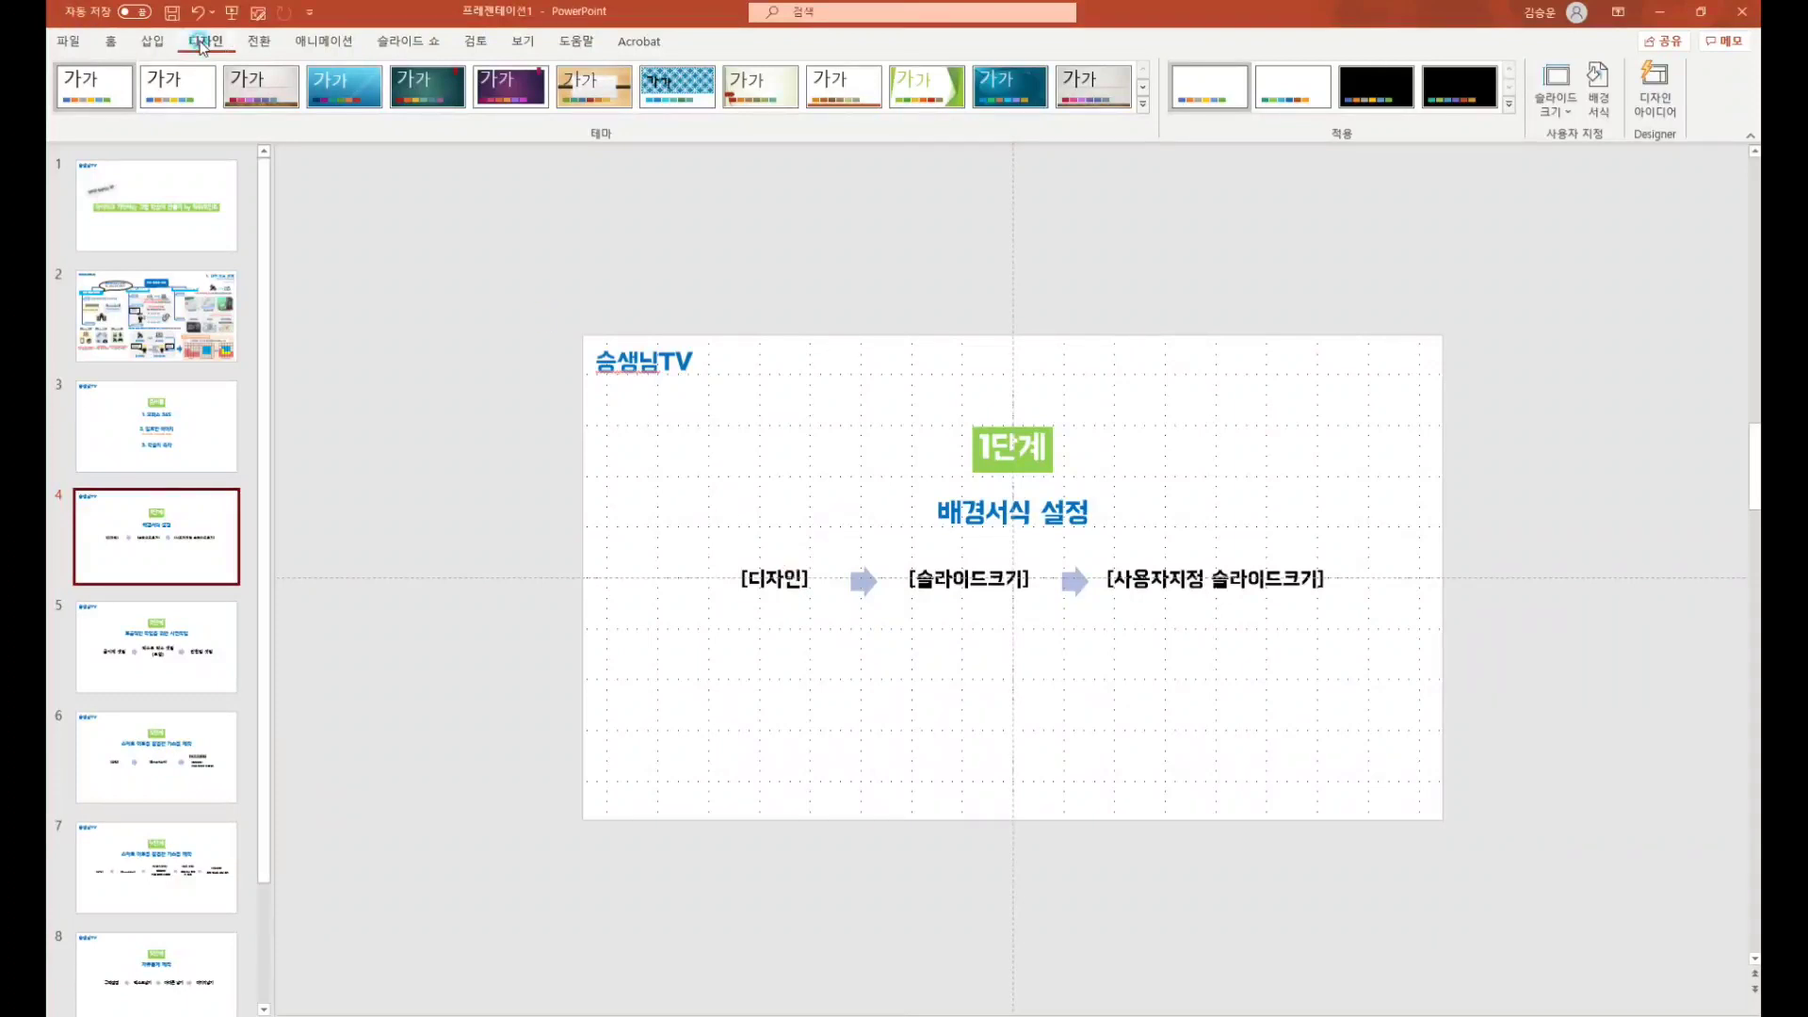
- Open the custom slide size settings and review the preset paper sizes, including A4 (210x297mm)
click(1556, 115)
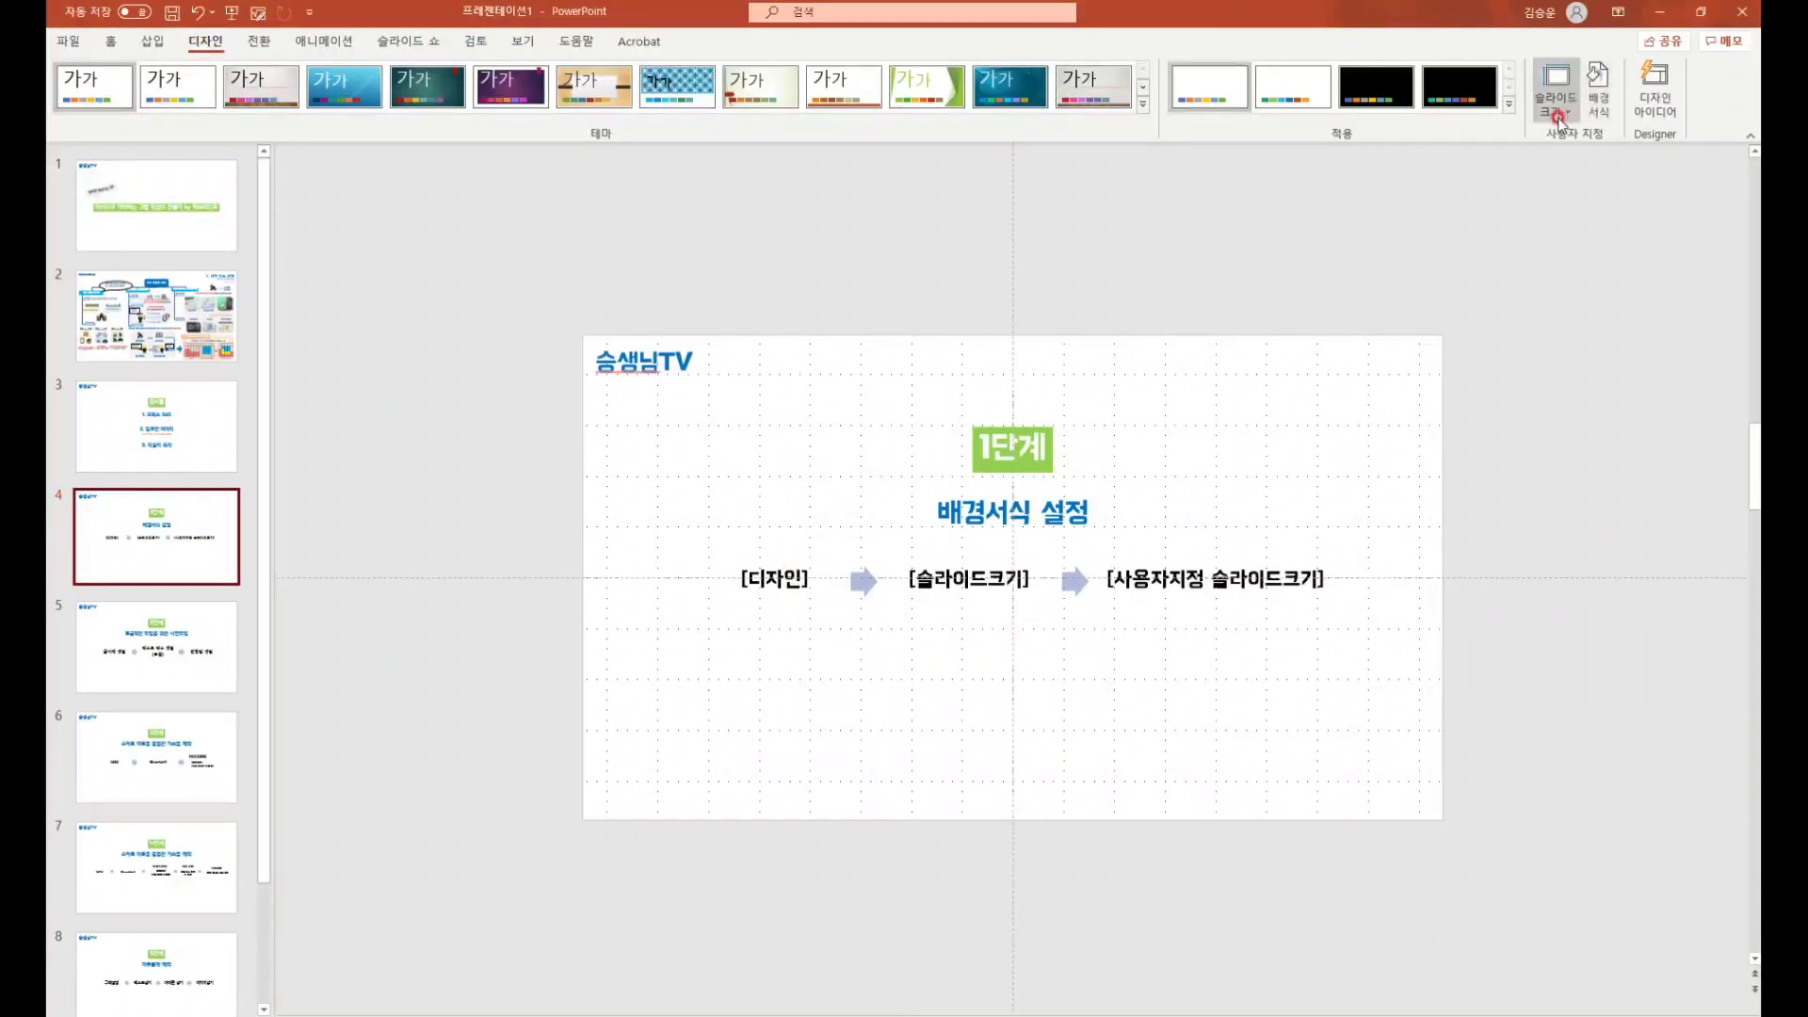
click(1615, 224)
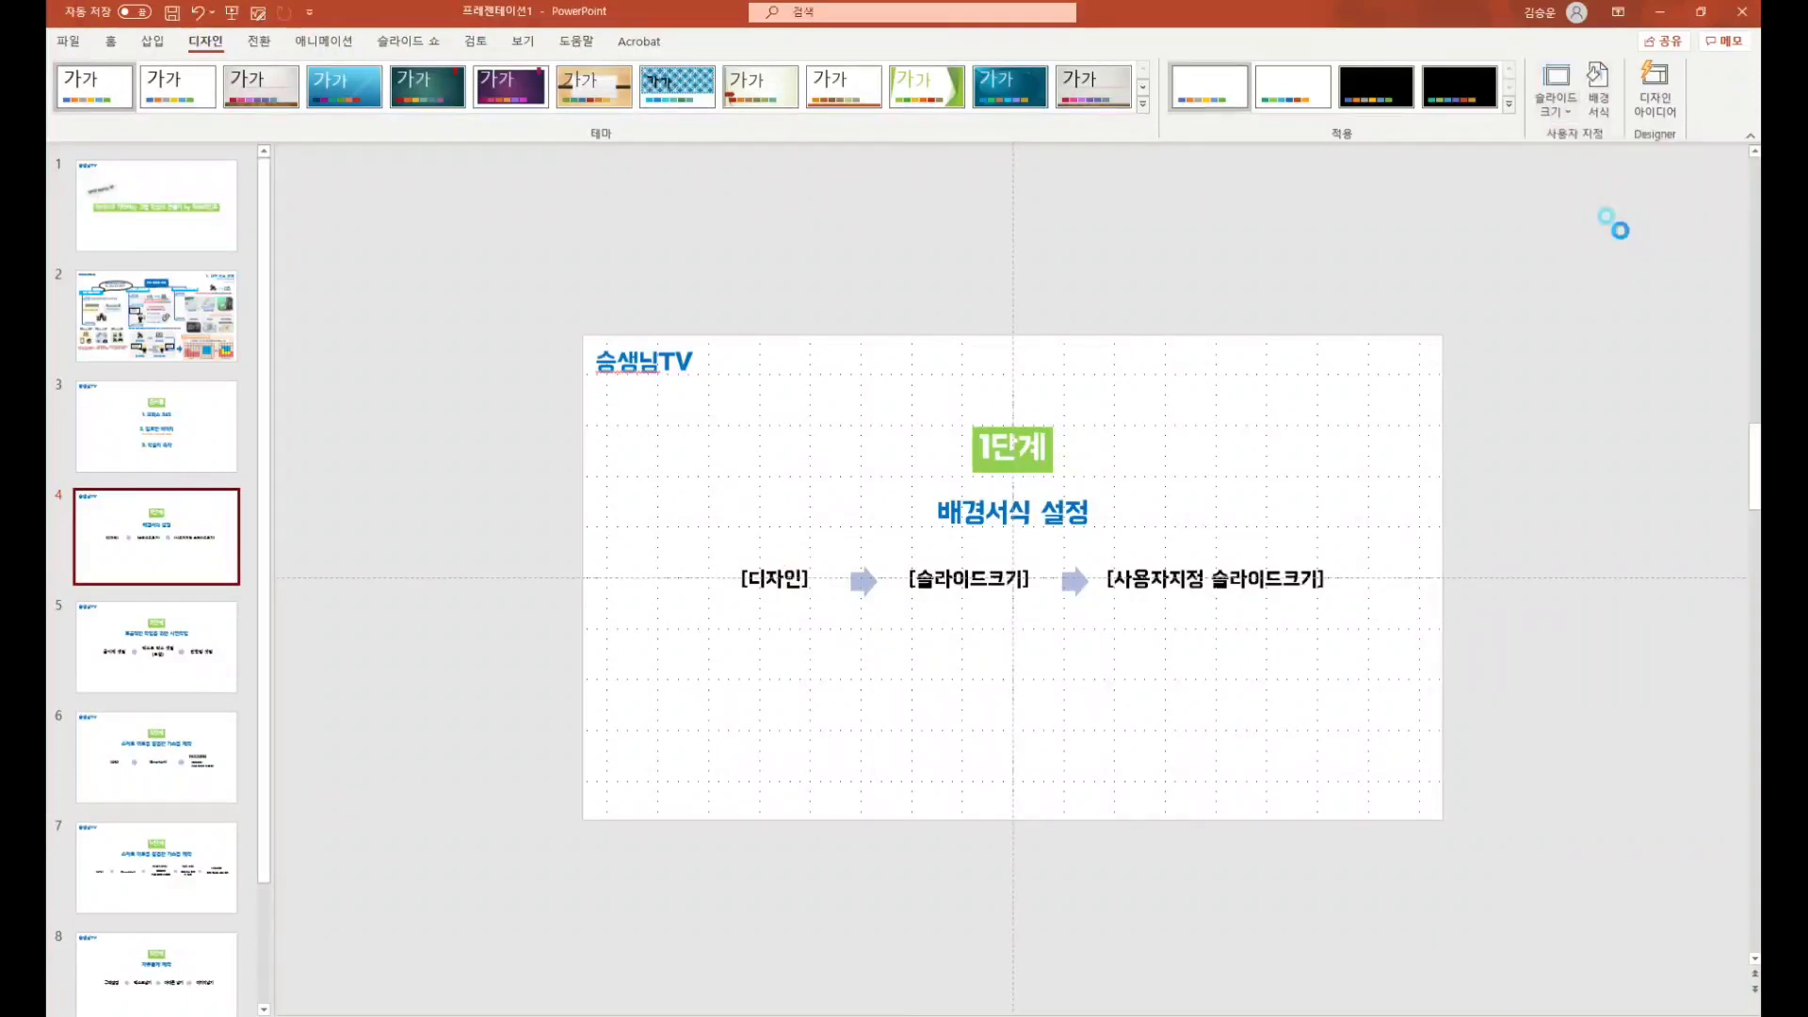
drag(807, 414, 1265, 276)
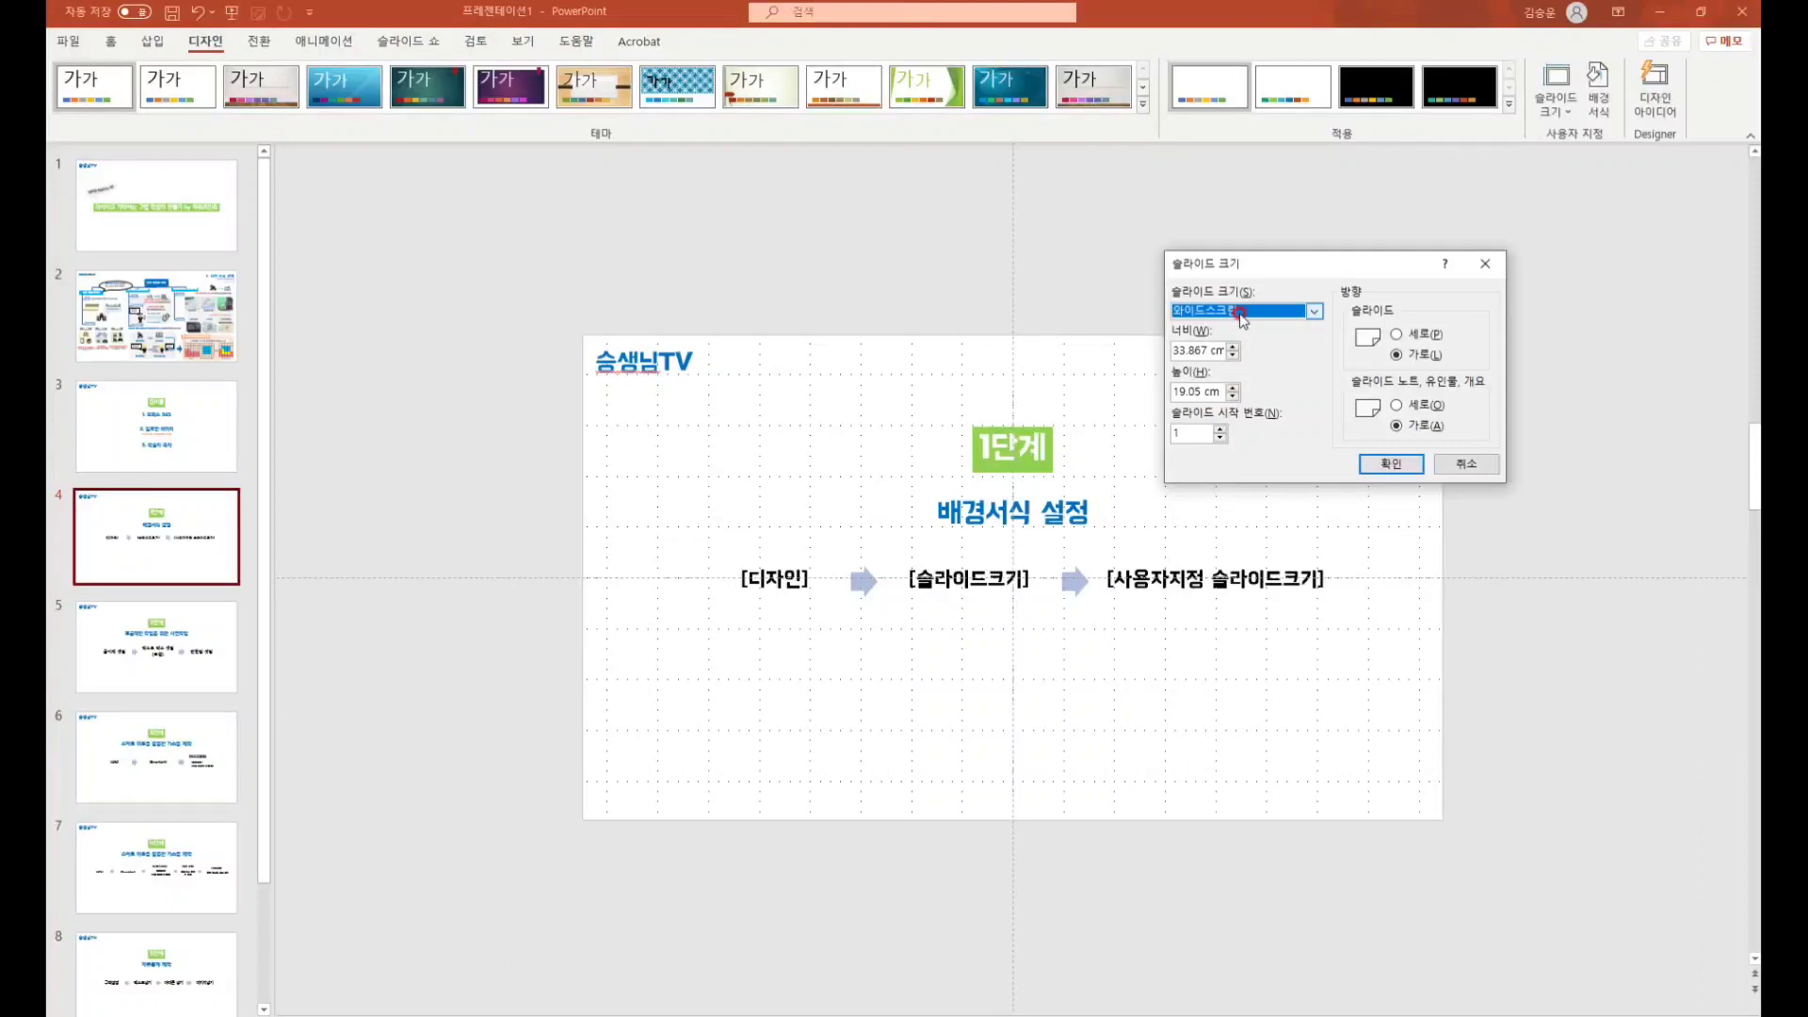
click(1239, 313)
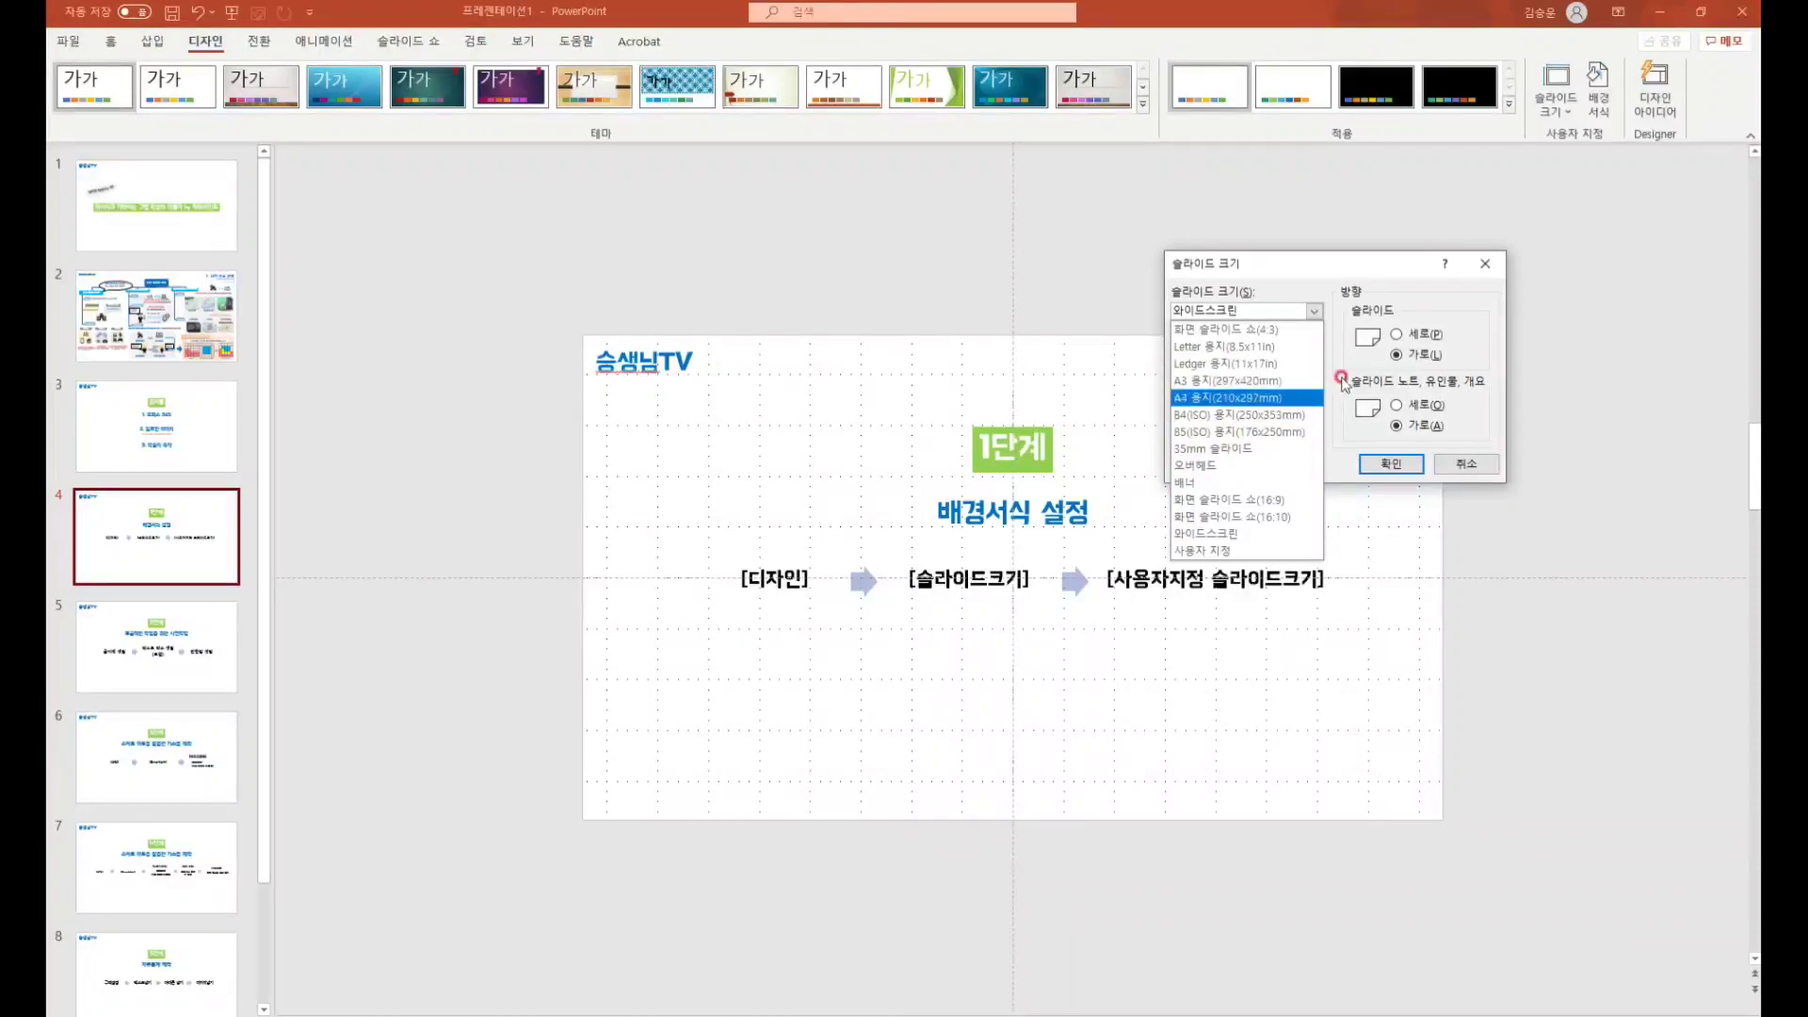
click(1338, 369)
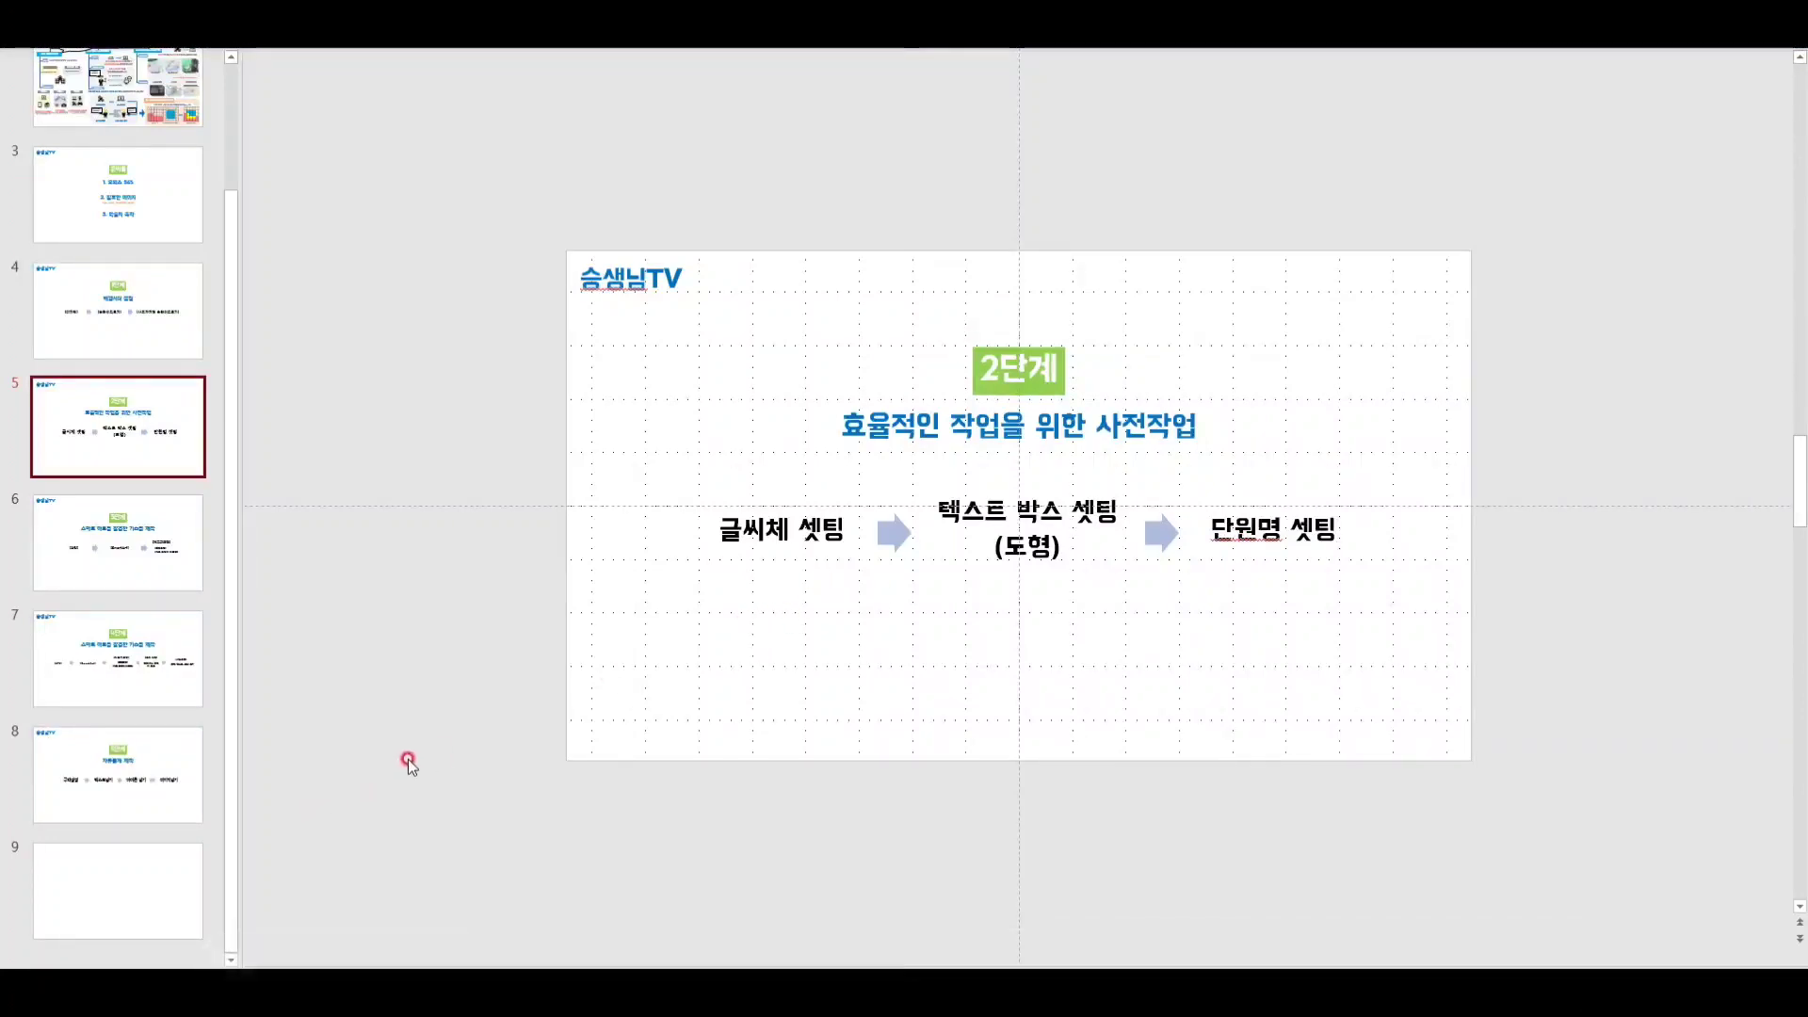
- On blank slide 9, set the font of the off-slide text "배달의 민족 한나체" to 배달의민족 한나는 열한살
click(173, 884)
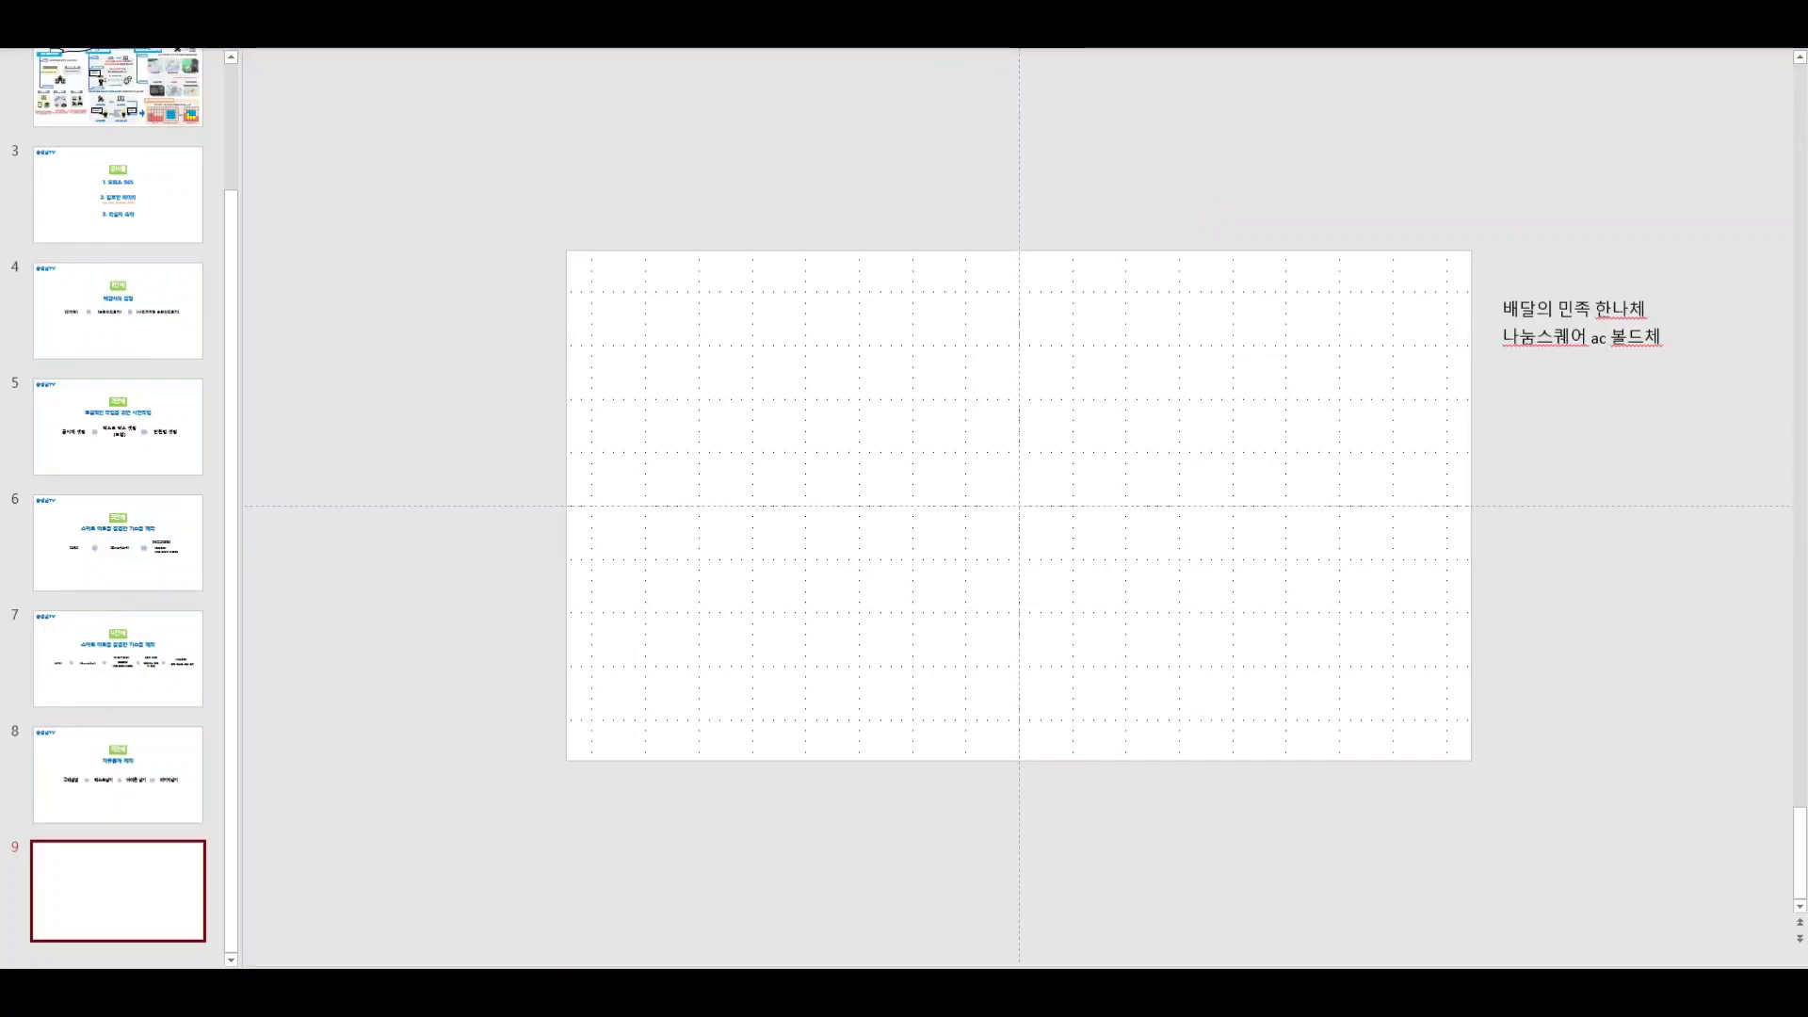
click(1626, 311)
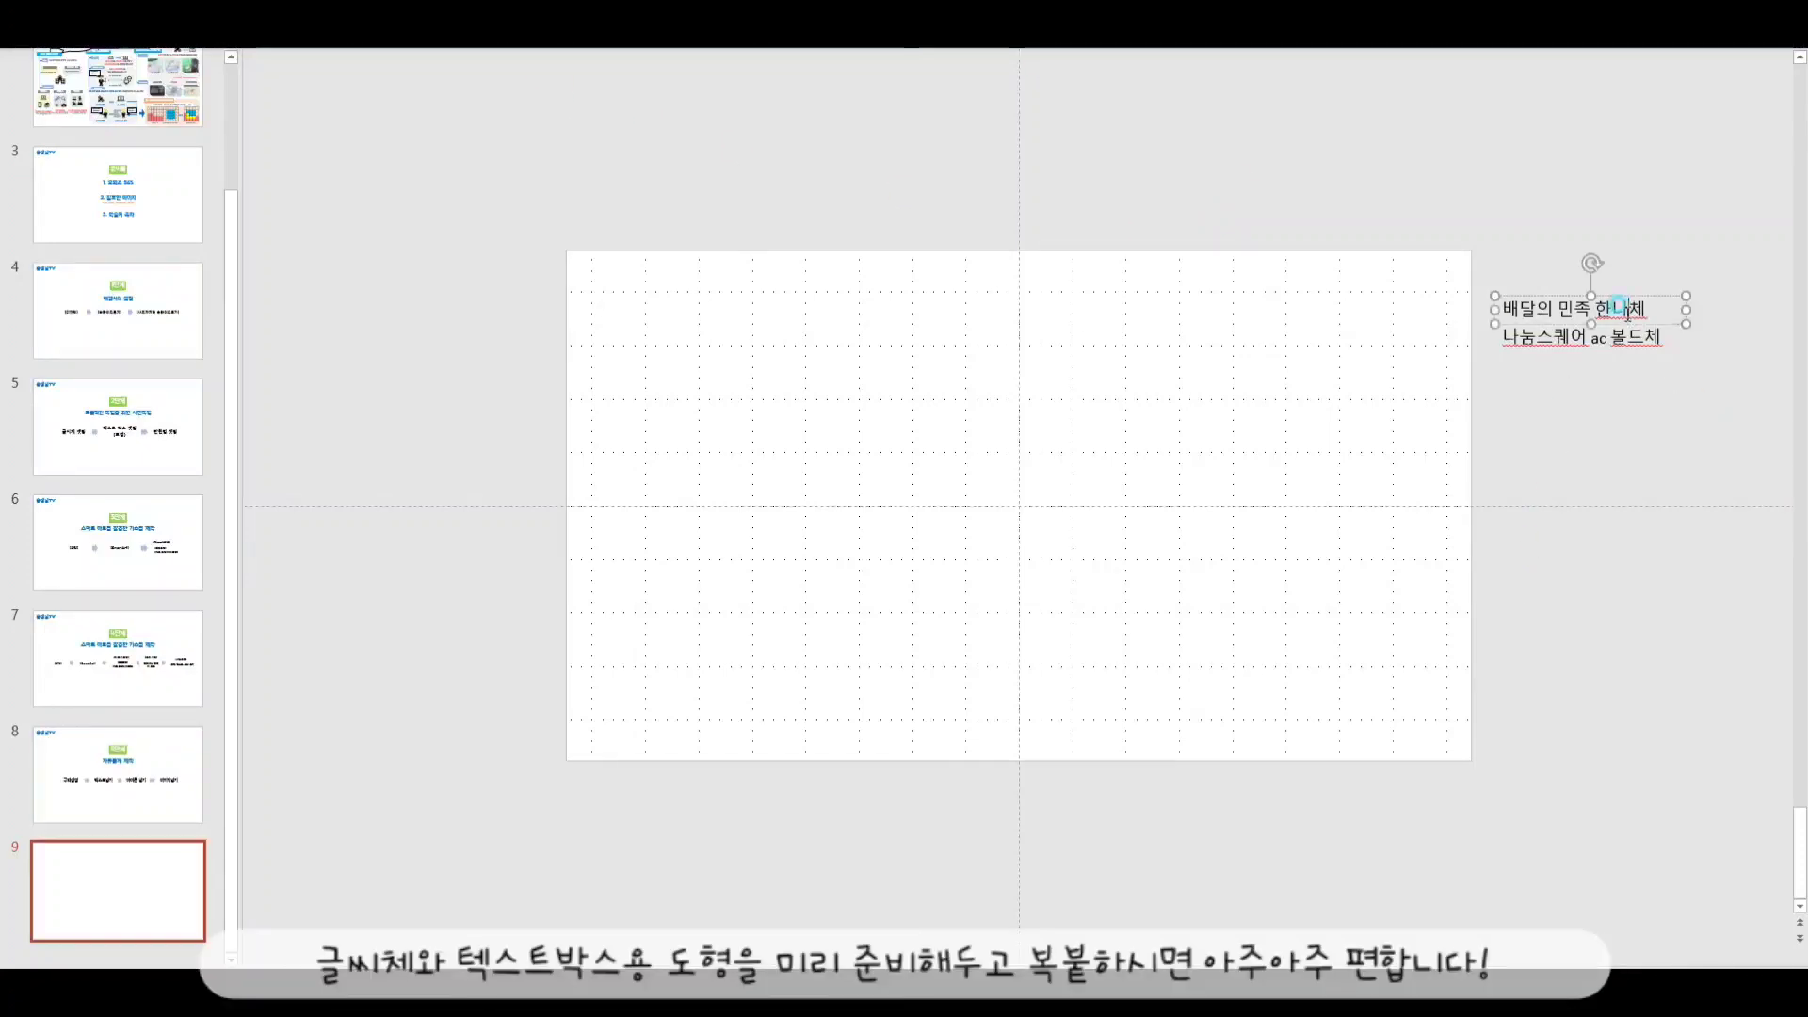
click(1614, 334)
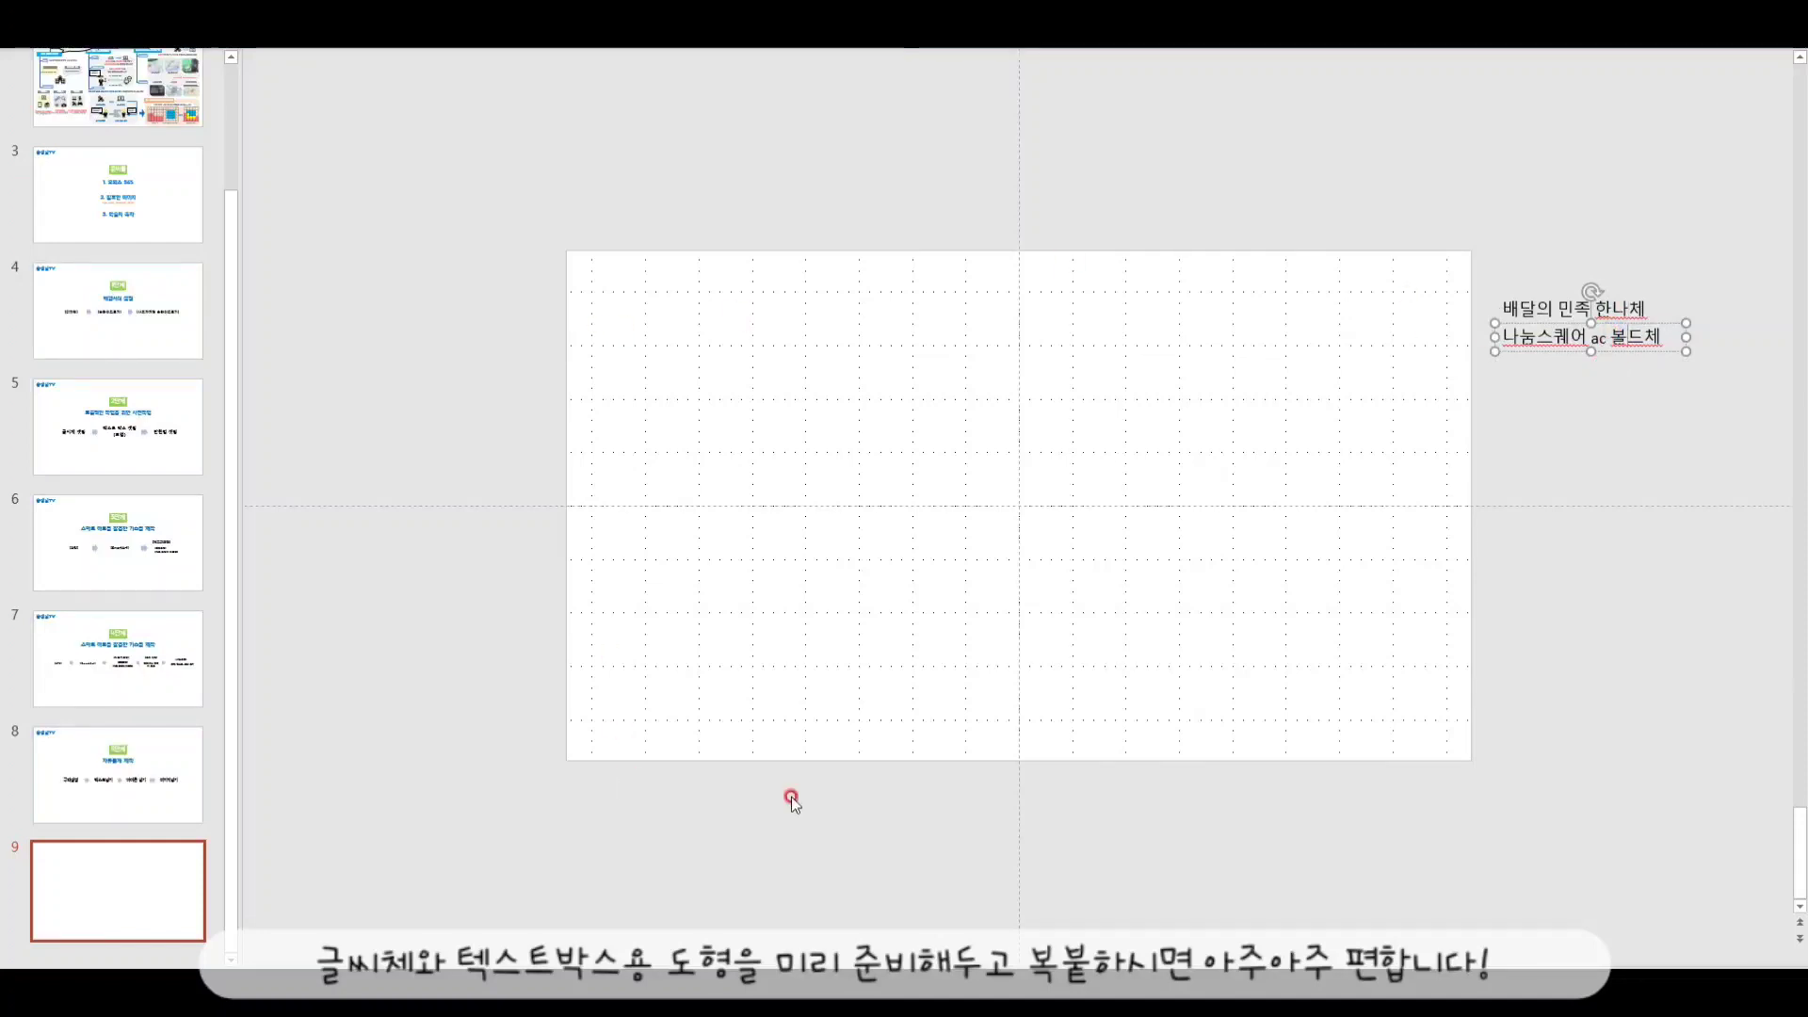
click(1540, 316)
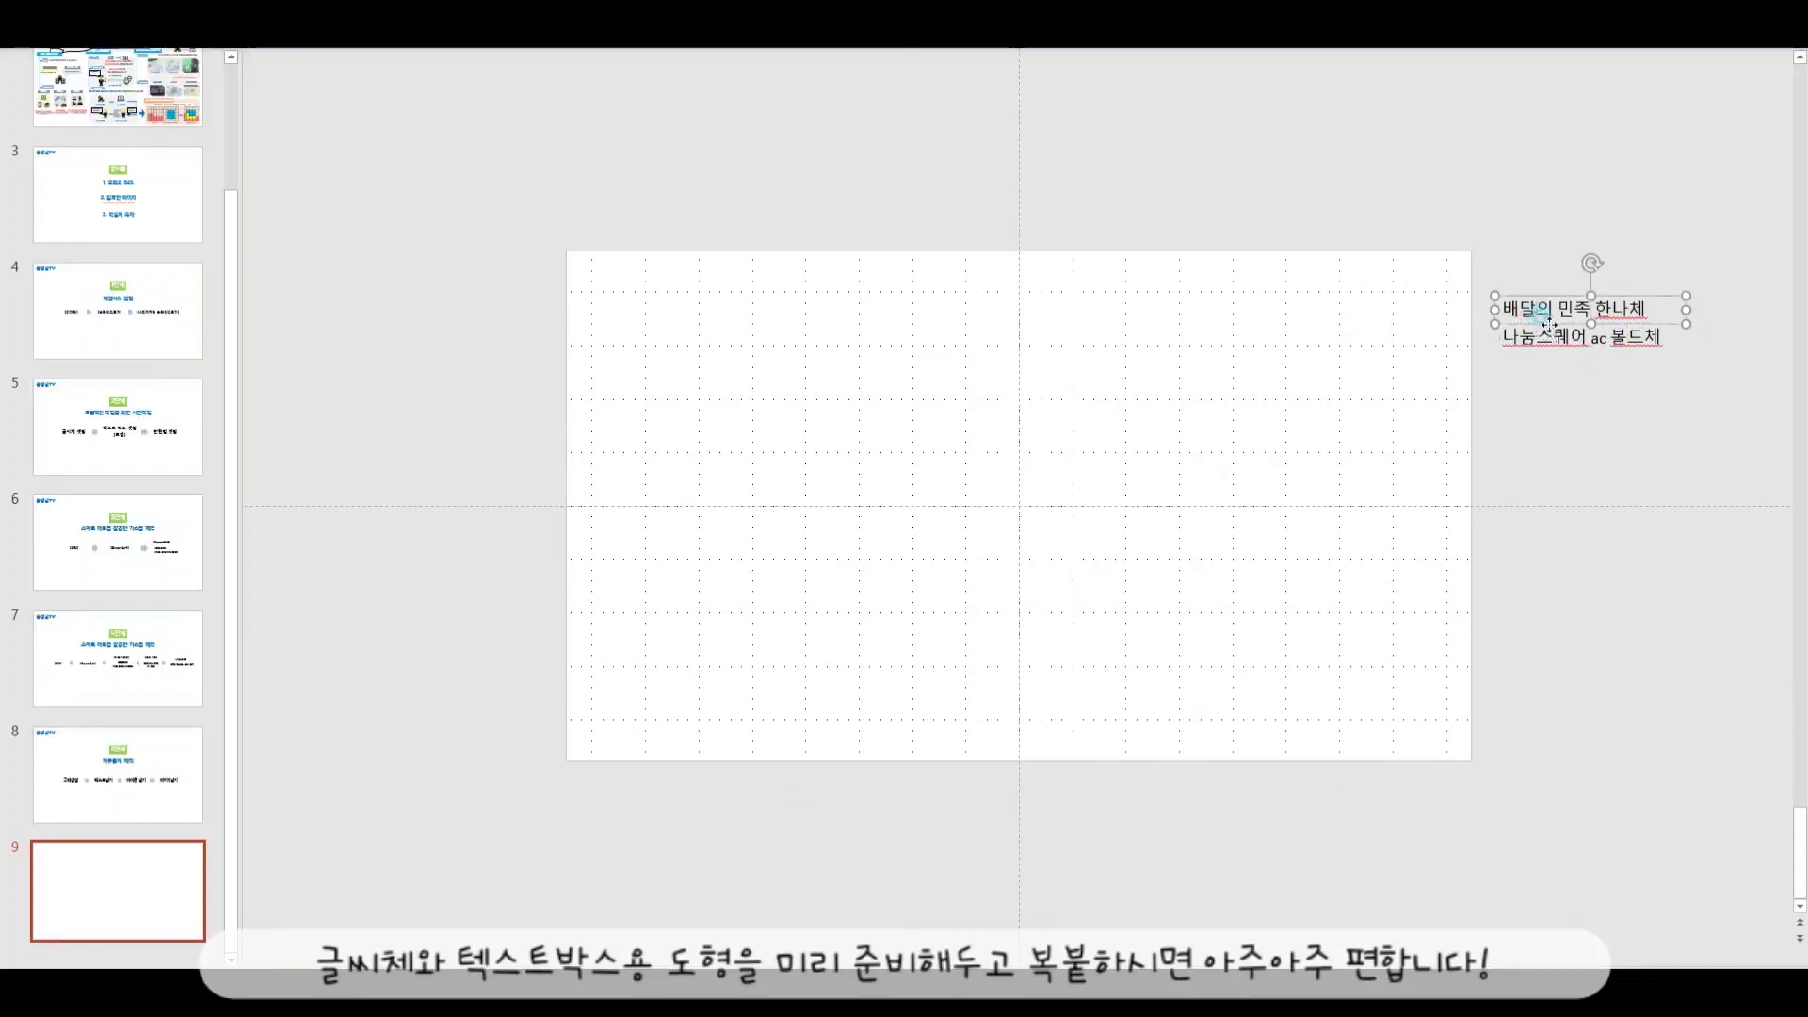
click(1615, 409)
click(1589, 321)
click(1243, 275)
click(523, 28)
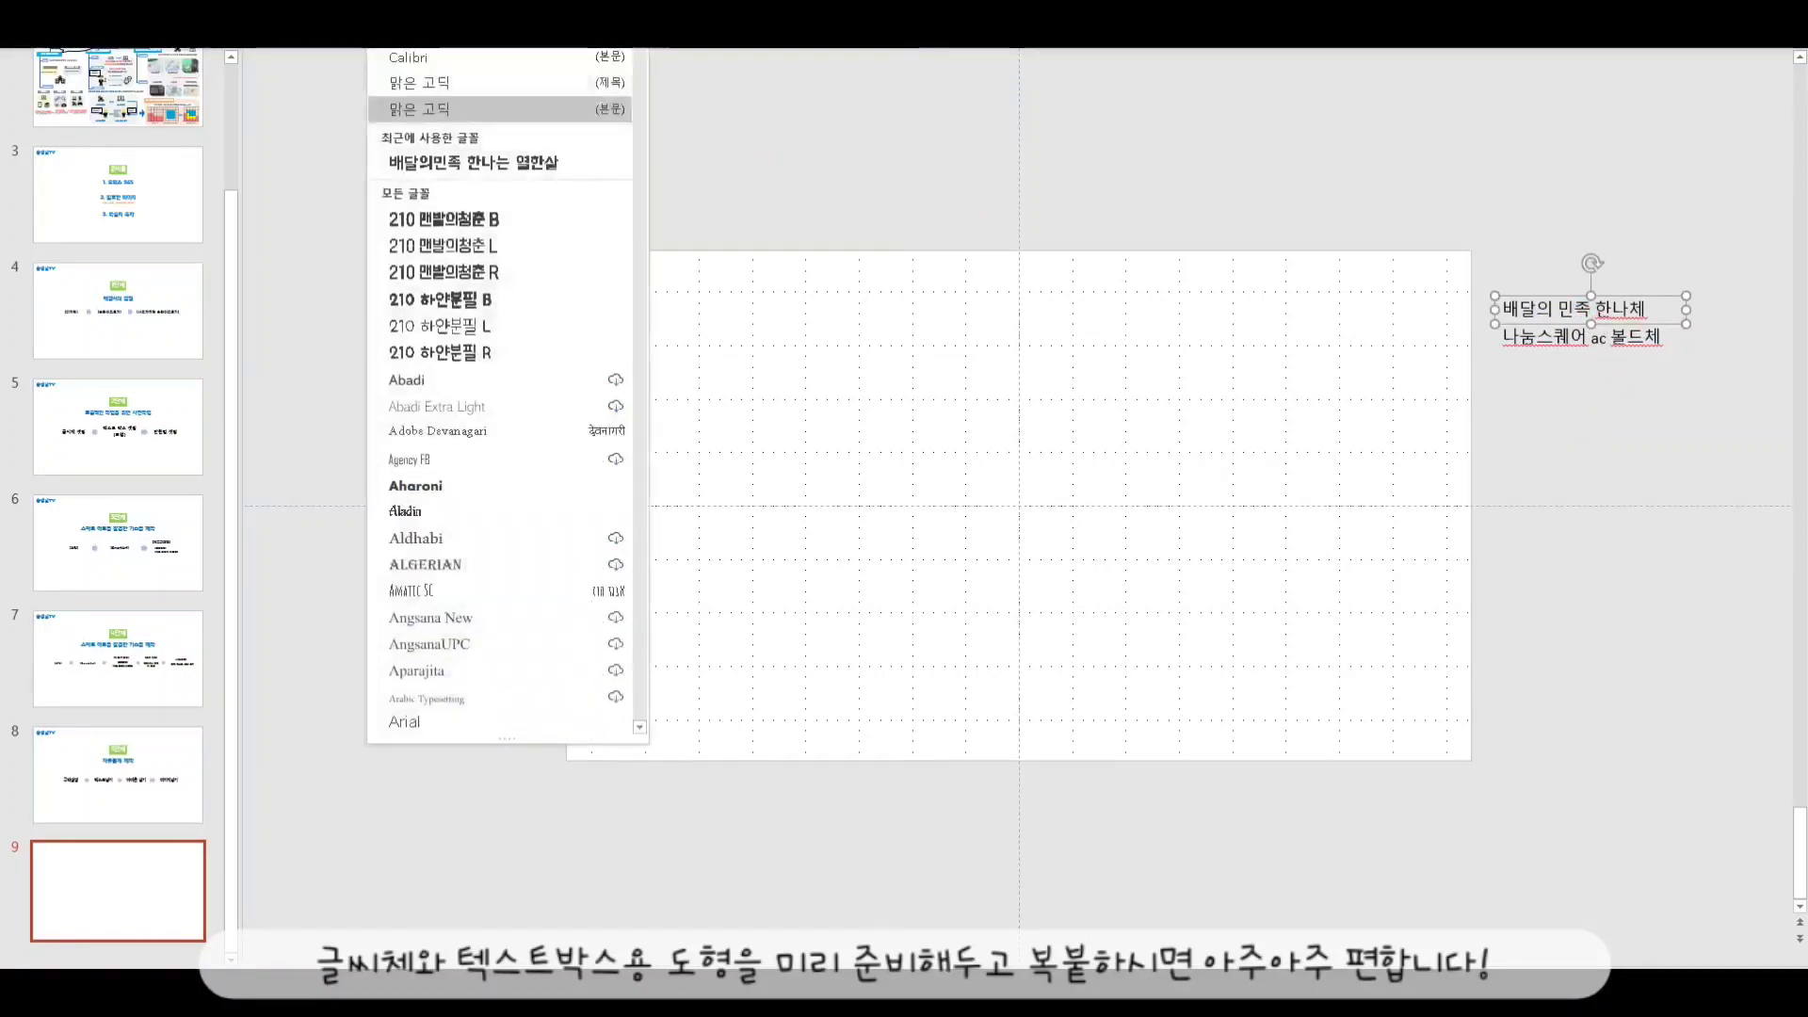
click(528, 164)
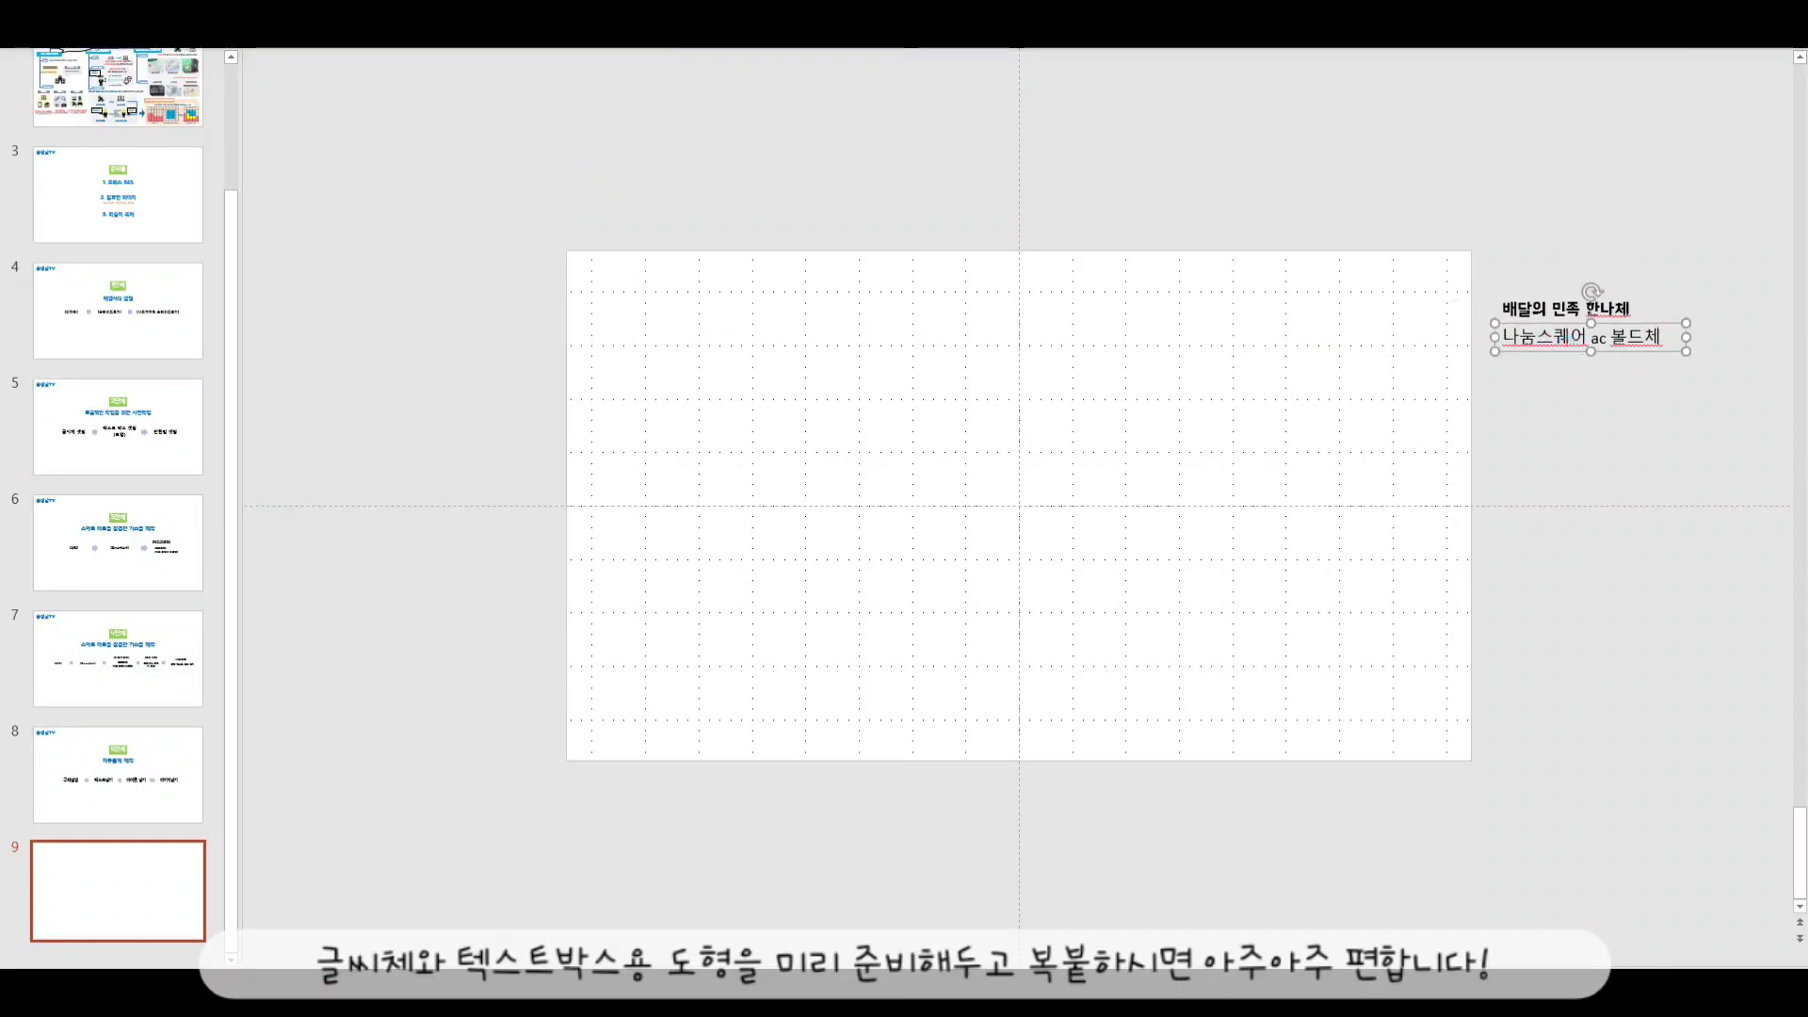
- Set the font of the off-slide text "나눔스퀘어 ac 볼드체" to 나눔스퀘어_ac Bold
click(523, 28)
drag(640, 43, 621, 702)
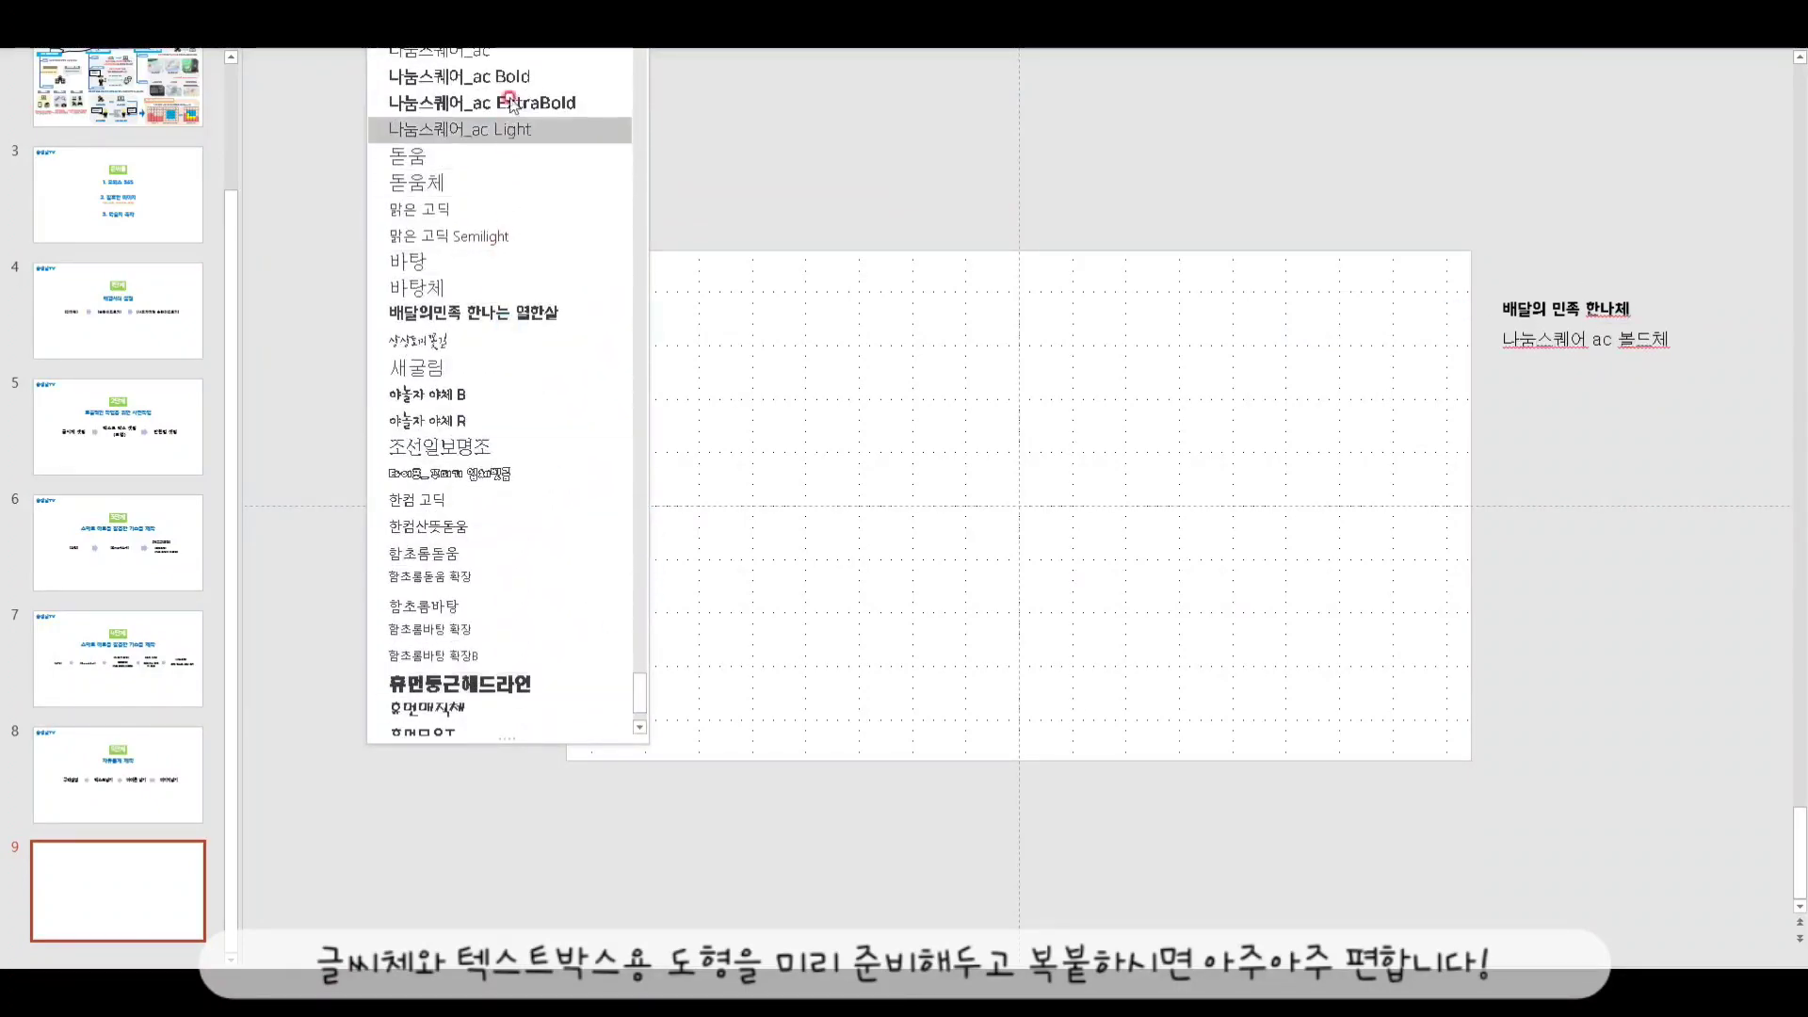
click(524, 83)
- Try out reusing a font sample text box by pasting a copy of it, and delete the copy
triple_click(1560, 310)
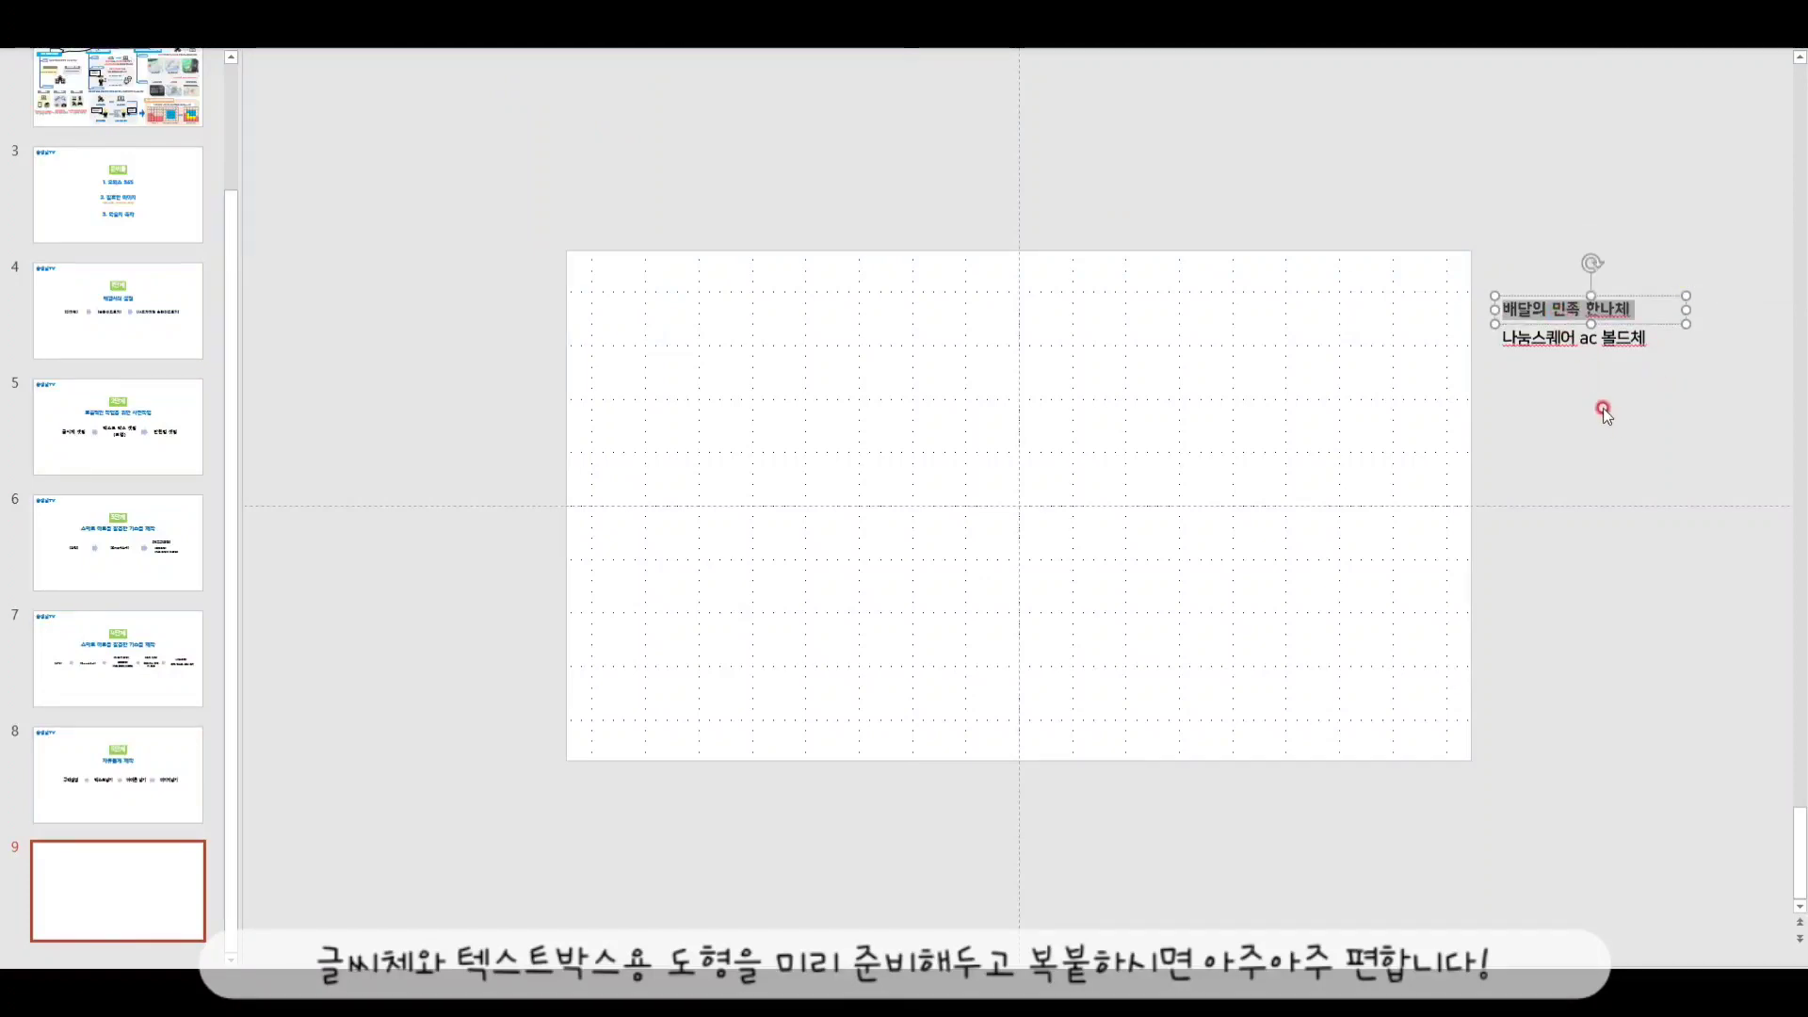
click(1571, 350)
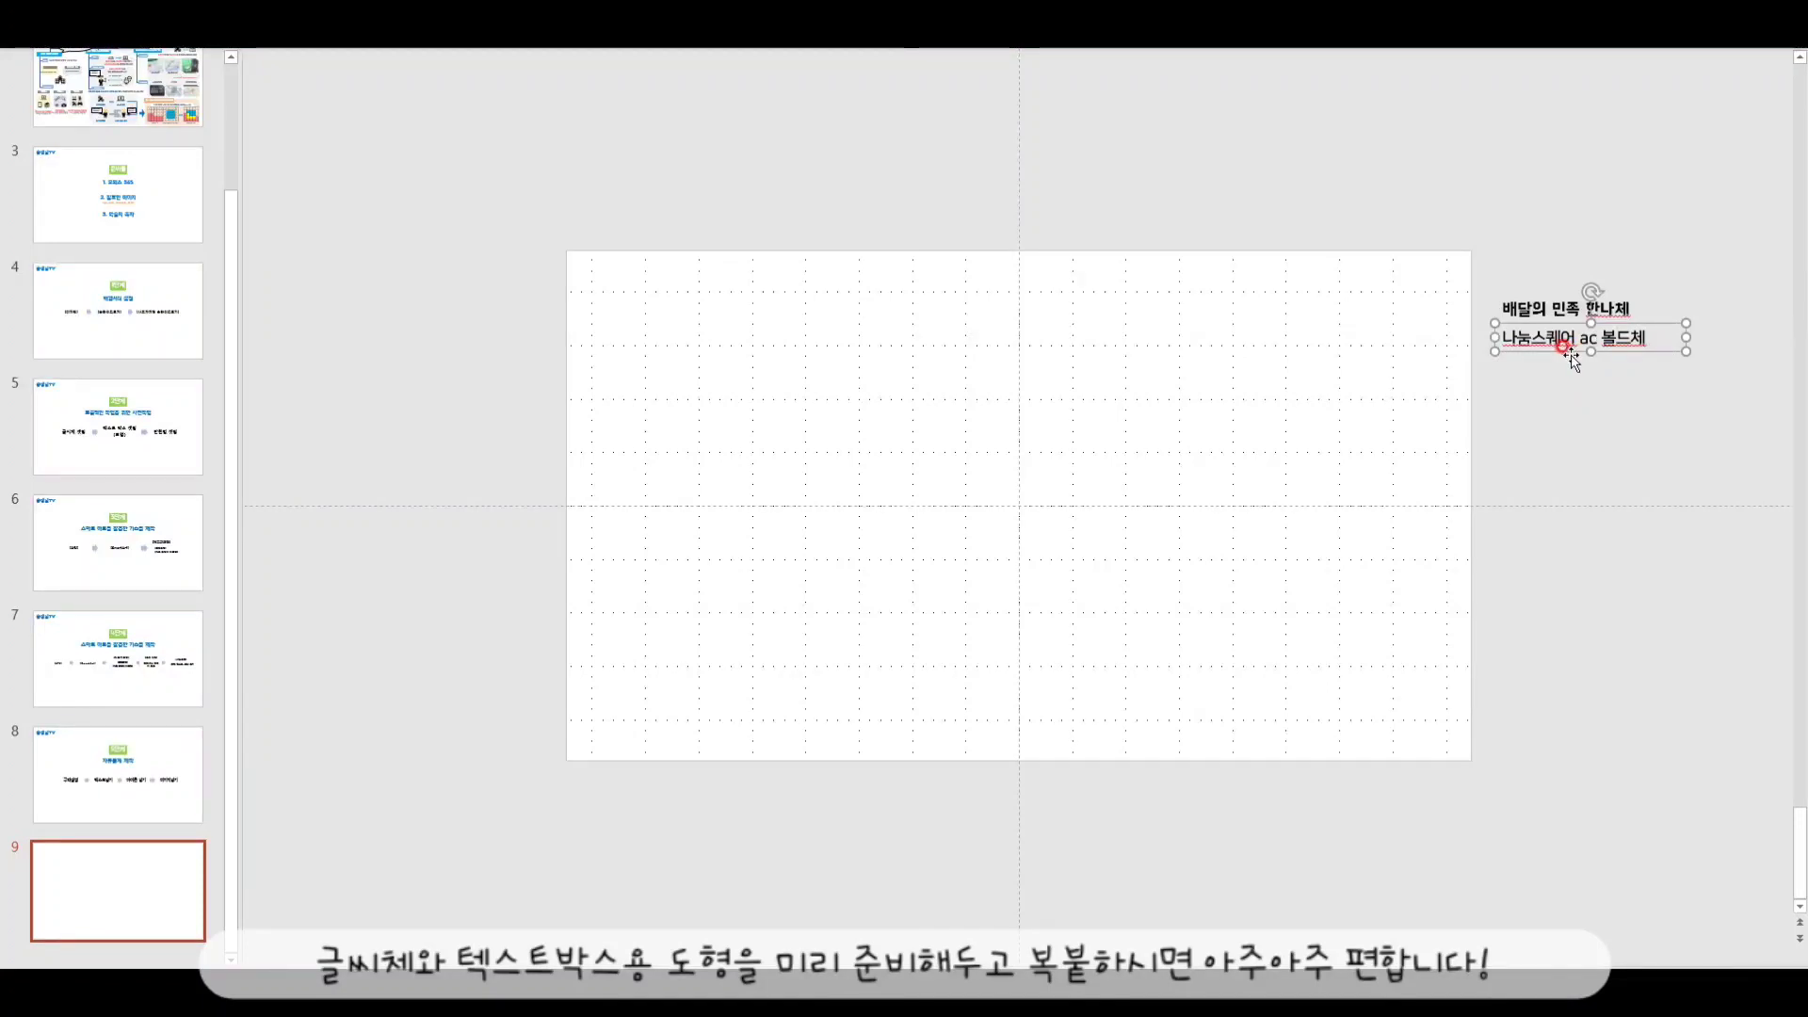
click(1547, 325)
click(1546, 326)
key(ctrl+c)
click(1357, 311)
key(ctrl+v)
key(Delete)
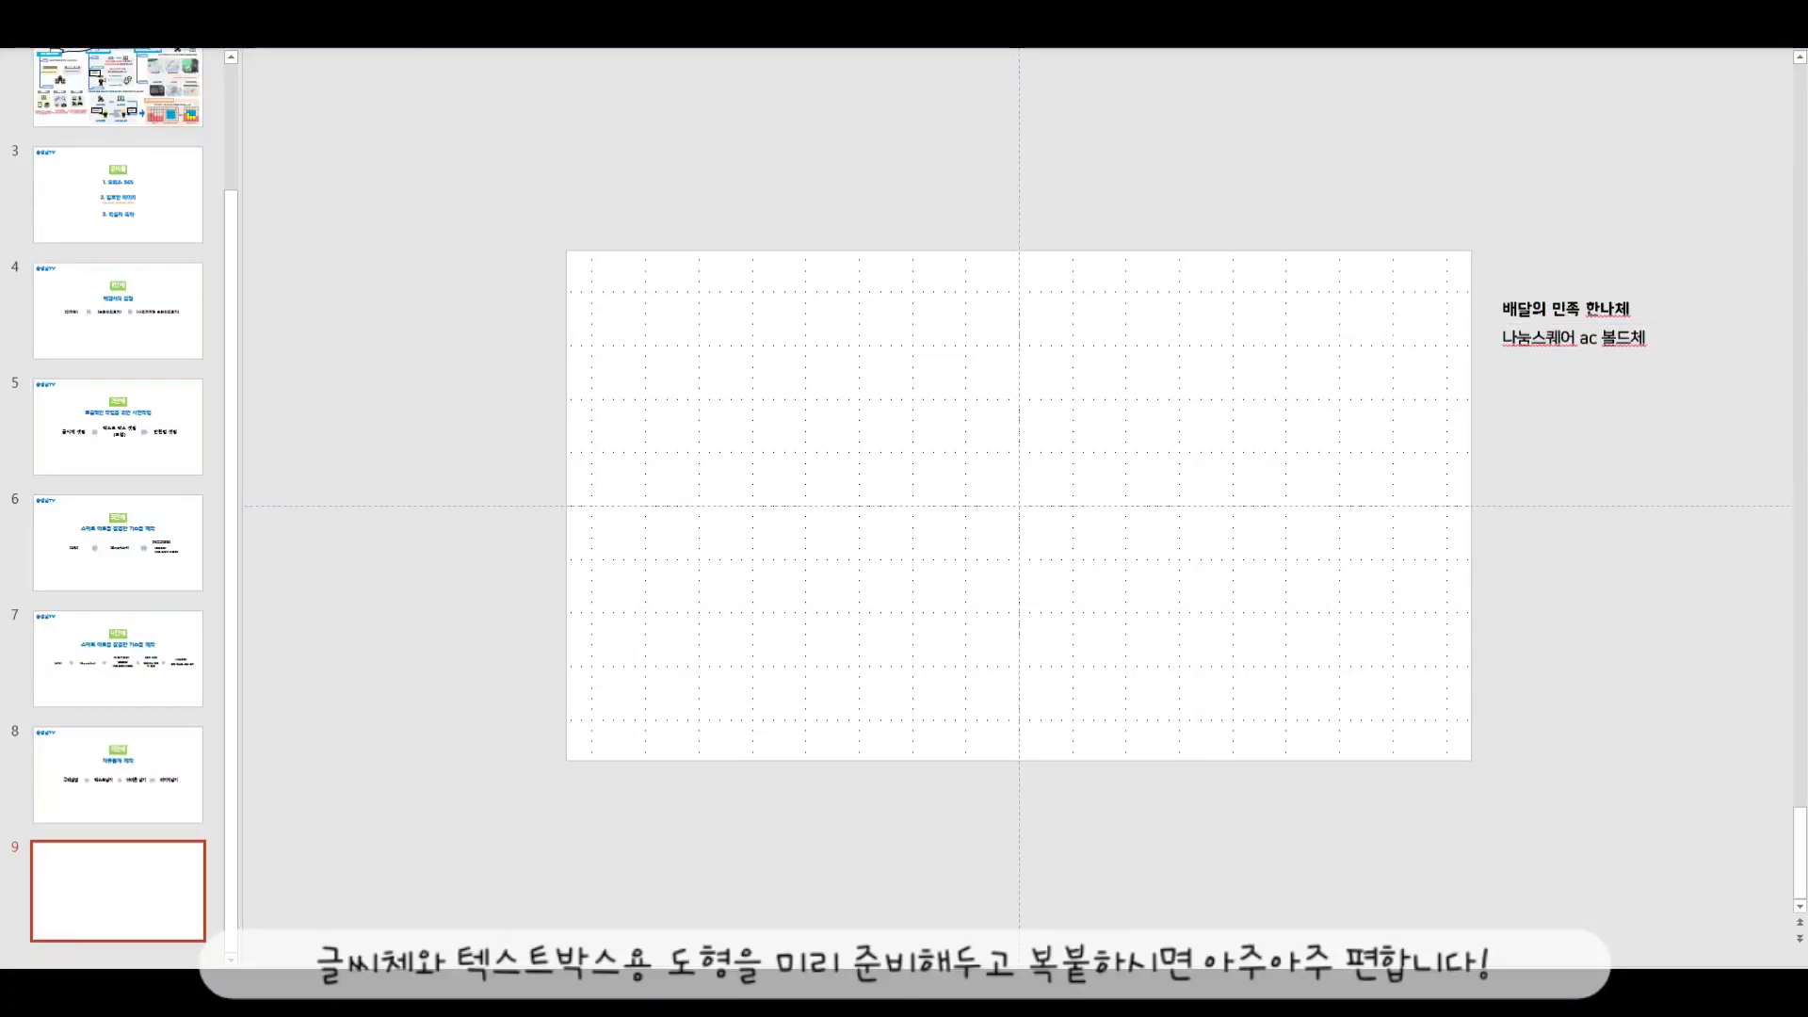
- Draw a rounded rectangle in the empty area outside the upper-left corner of slide 9
click(396, 47)
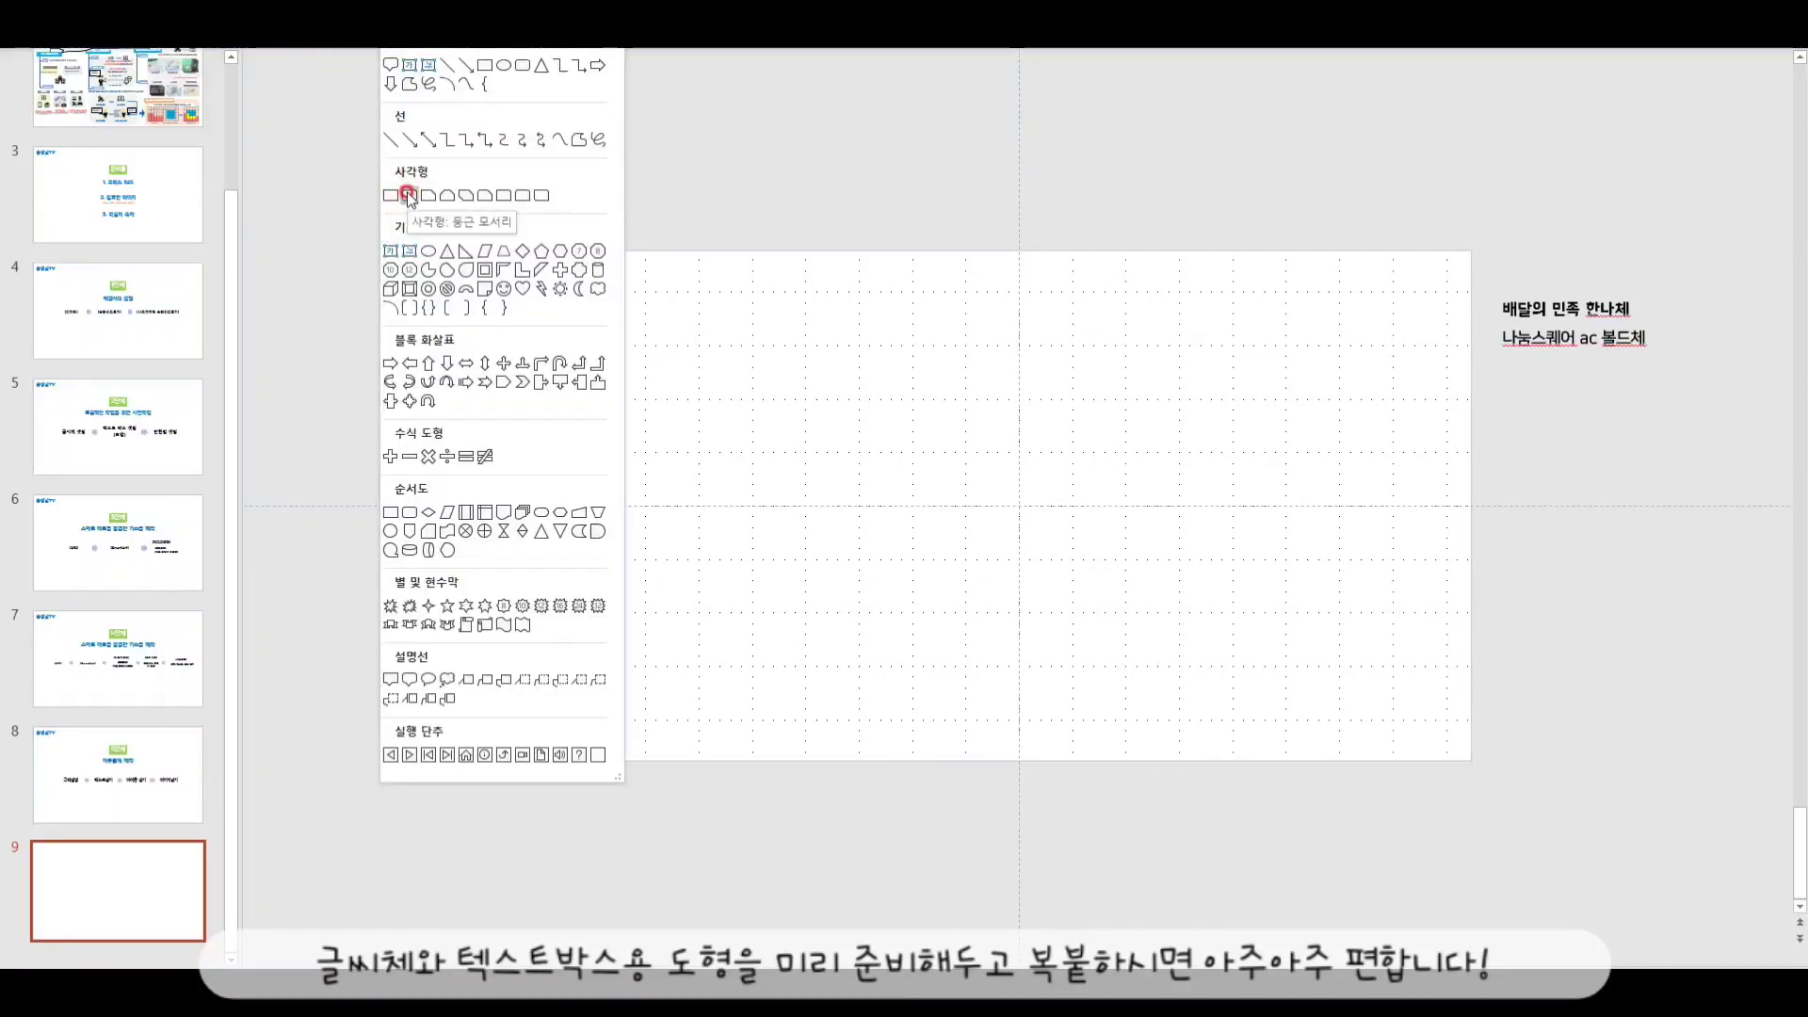
click(408, 195)
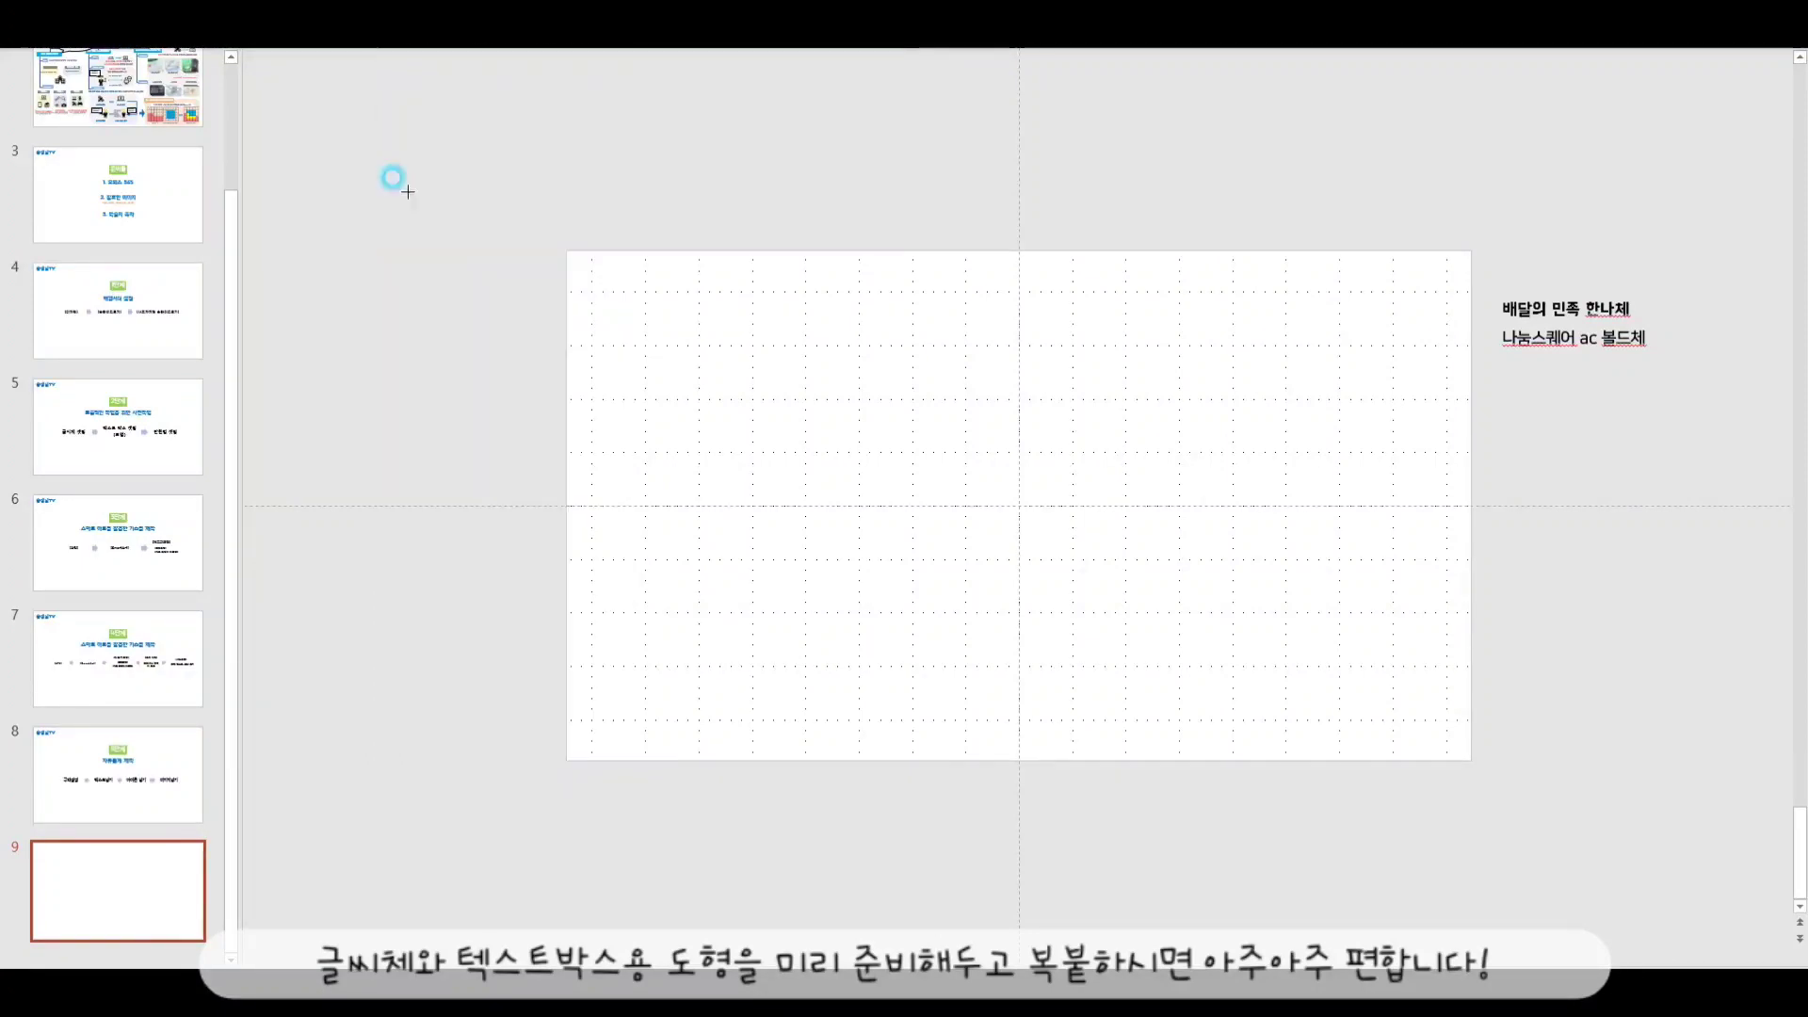
drag(412, 200, 544, 296)
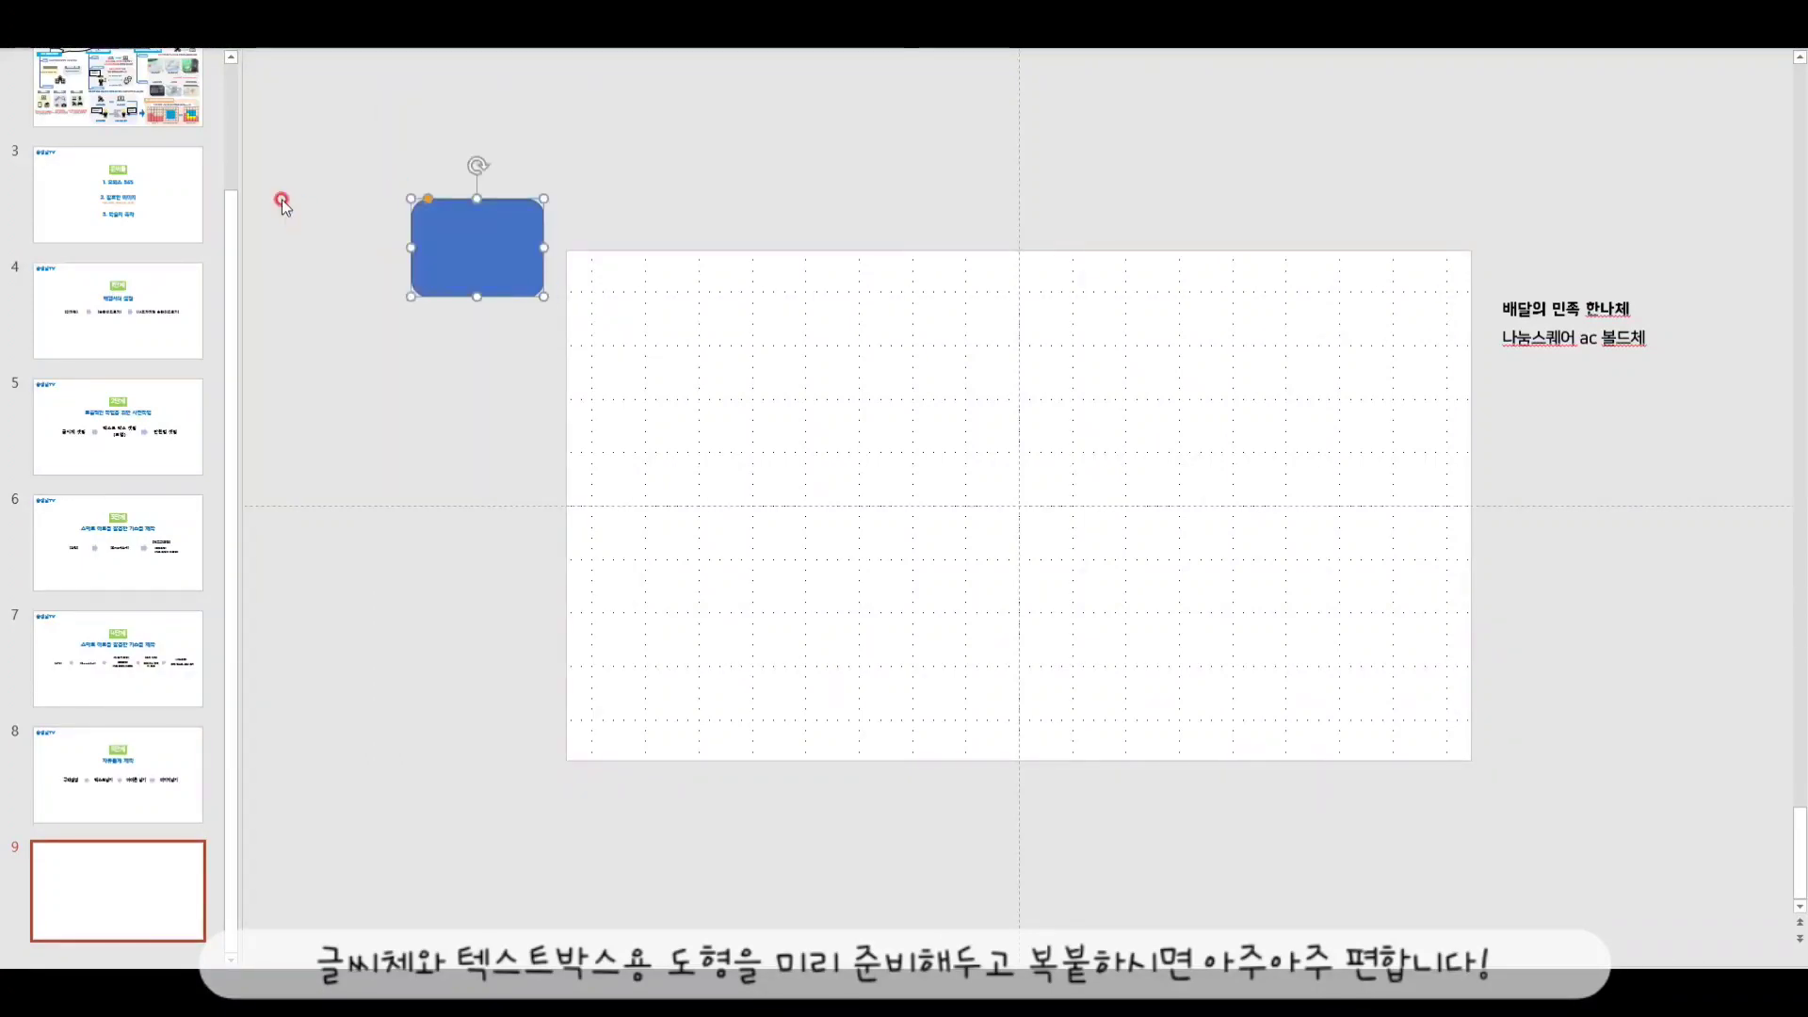
- Examine the shapes used in the finished study note on slide 2 and return to slide 9
drag(231, 218, 233, 168)
click(166, 185)
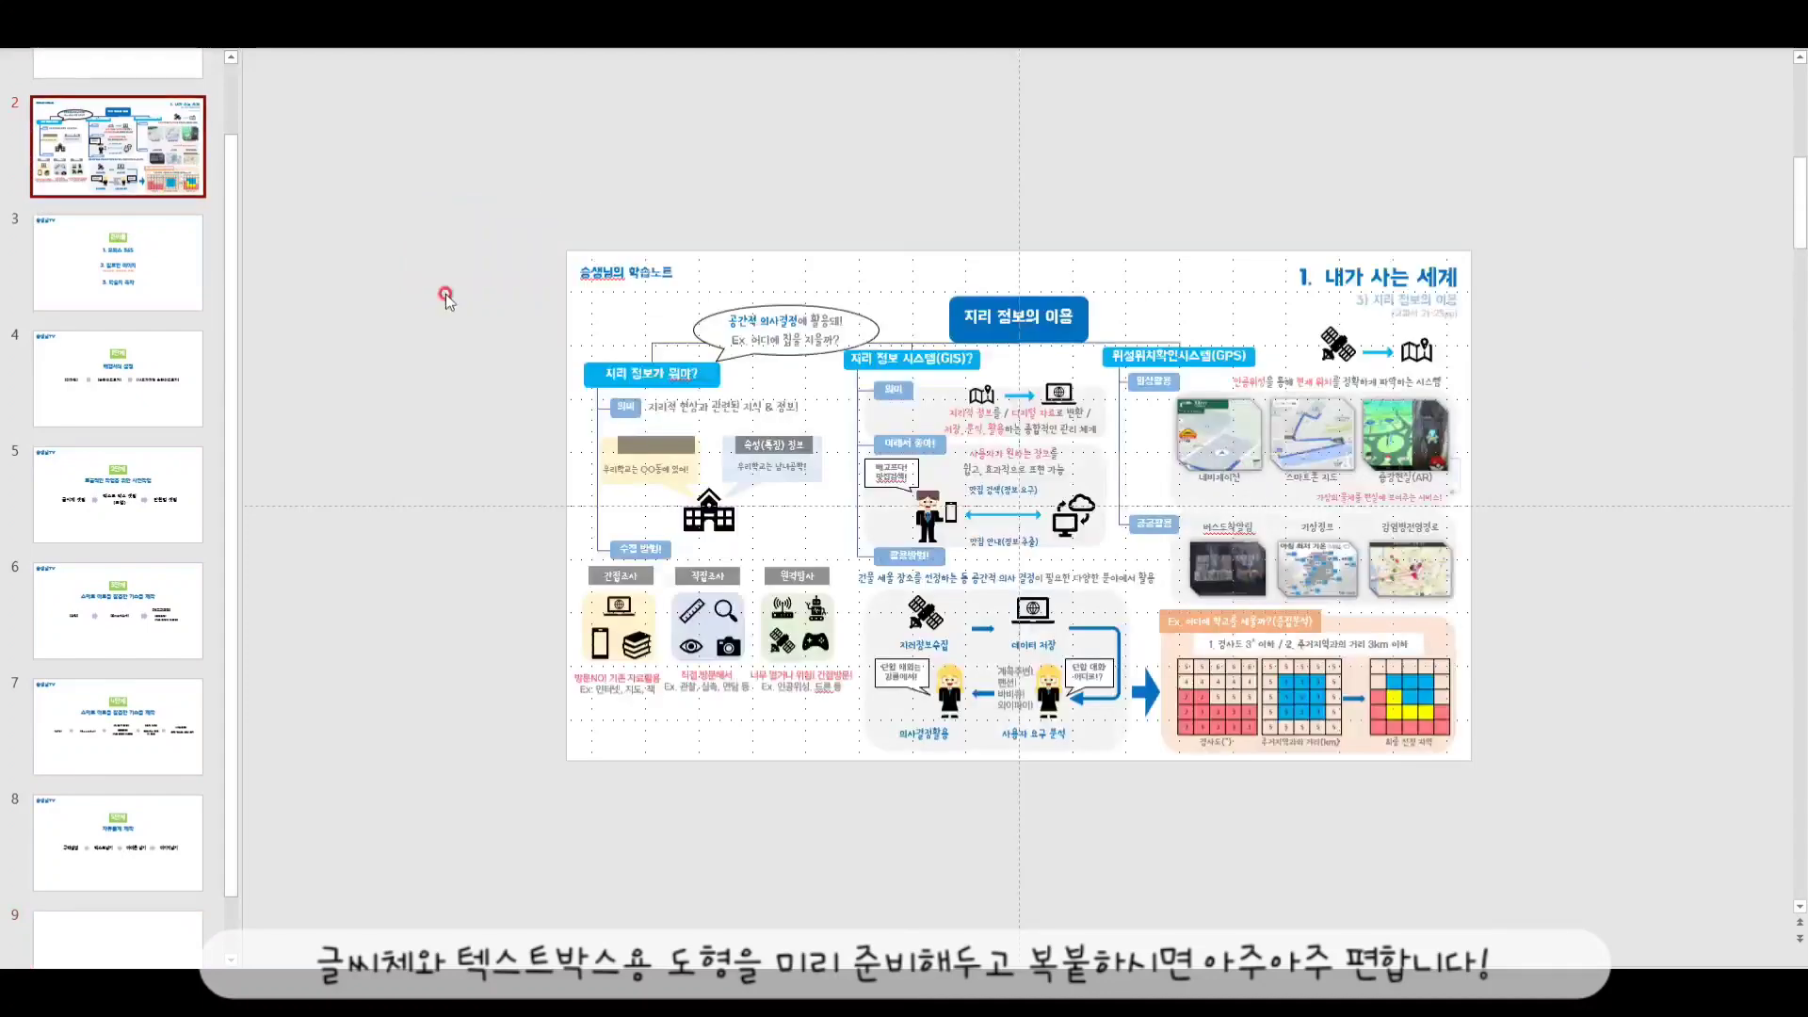
click(867, 495)
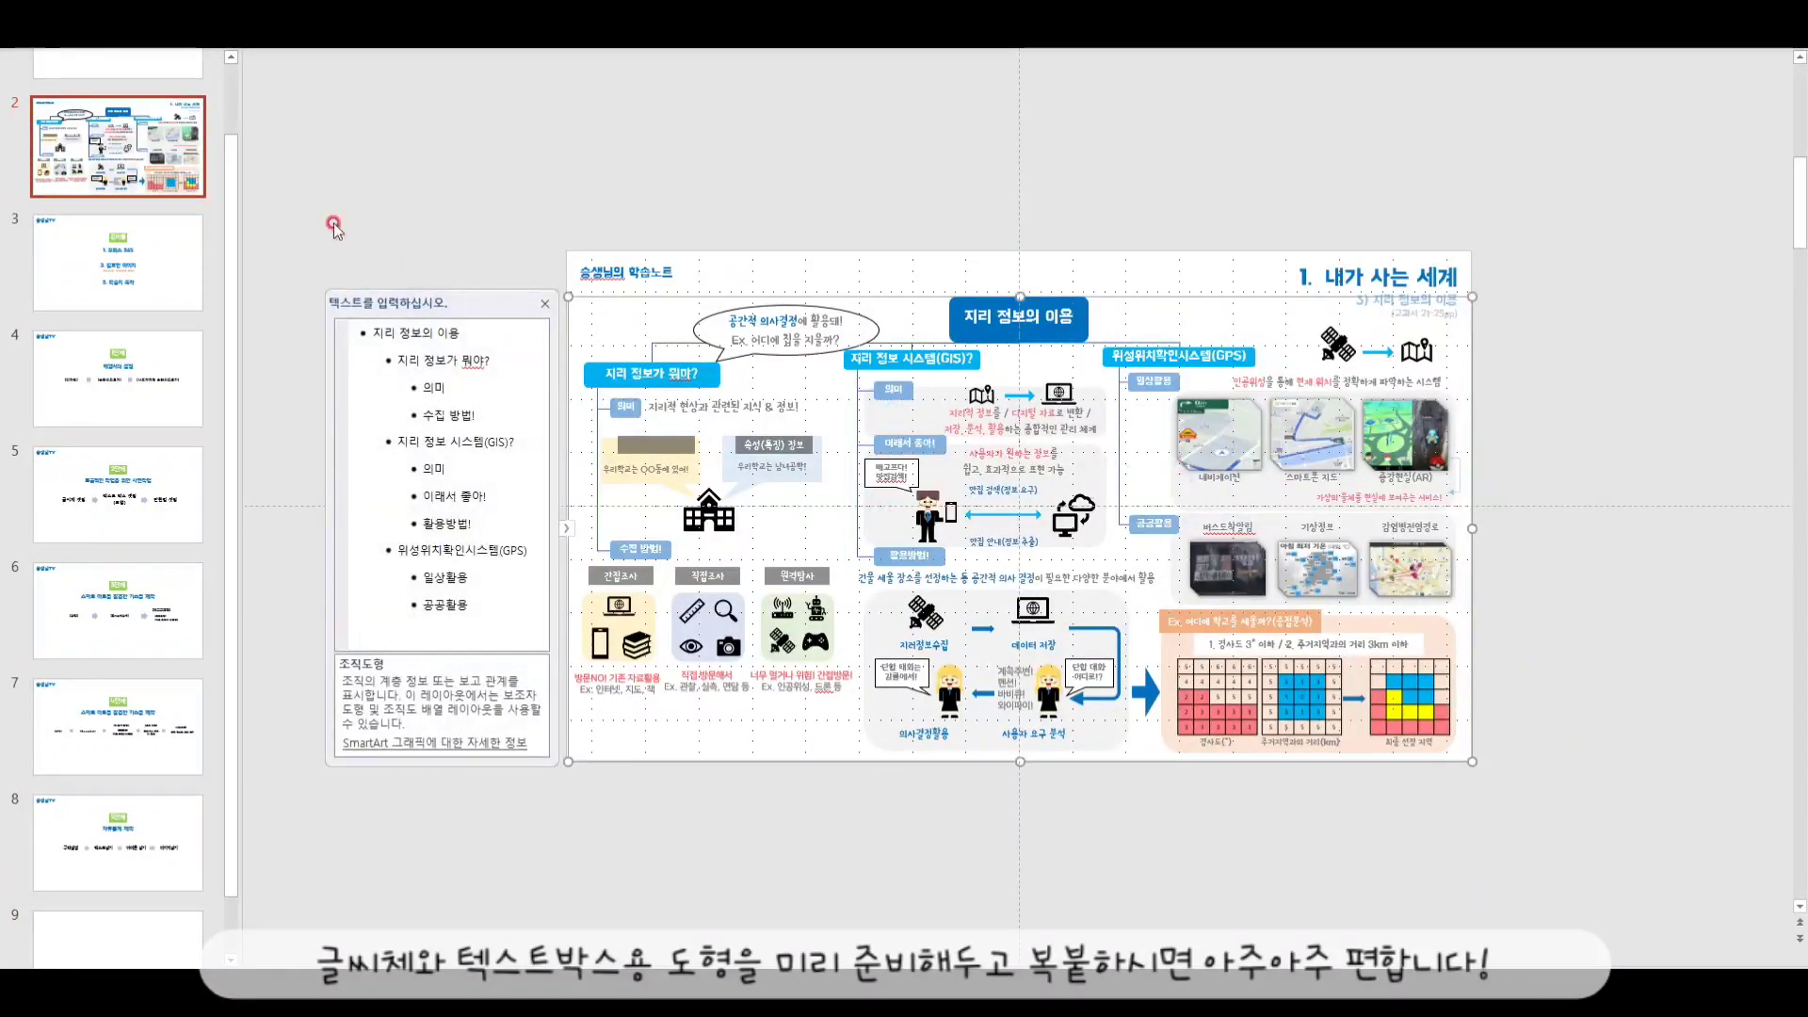
drag(230, 149, 184, 693)
click(141, 904)
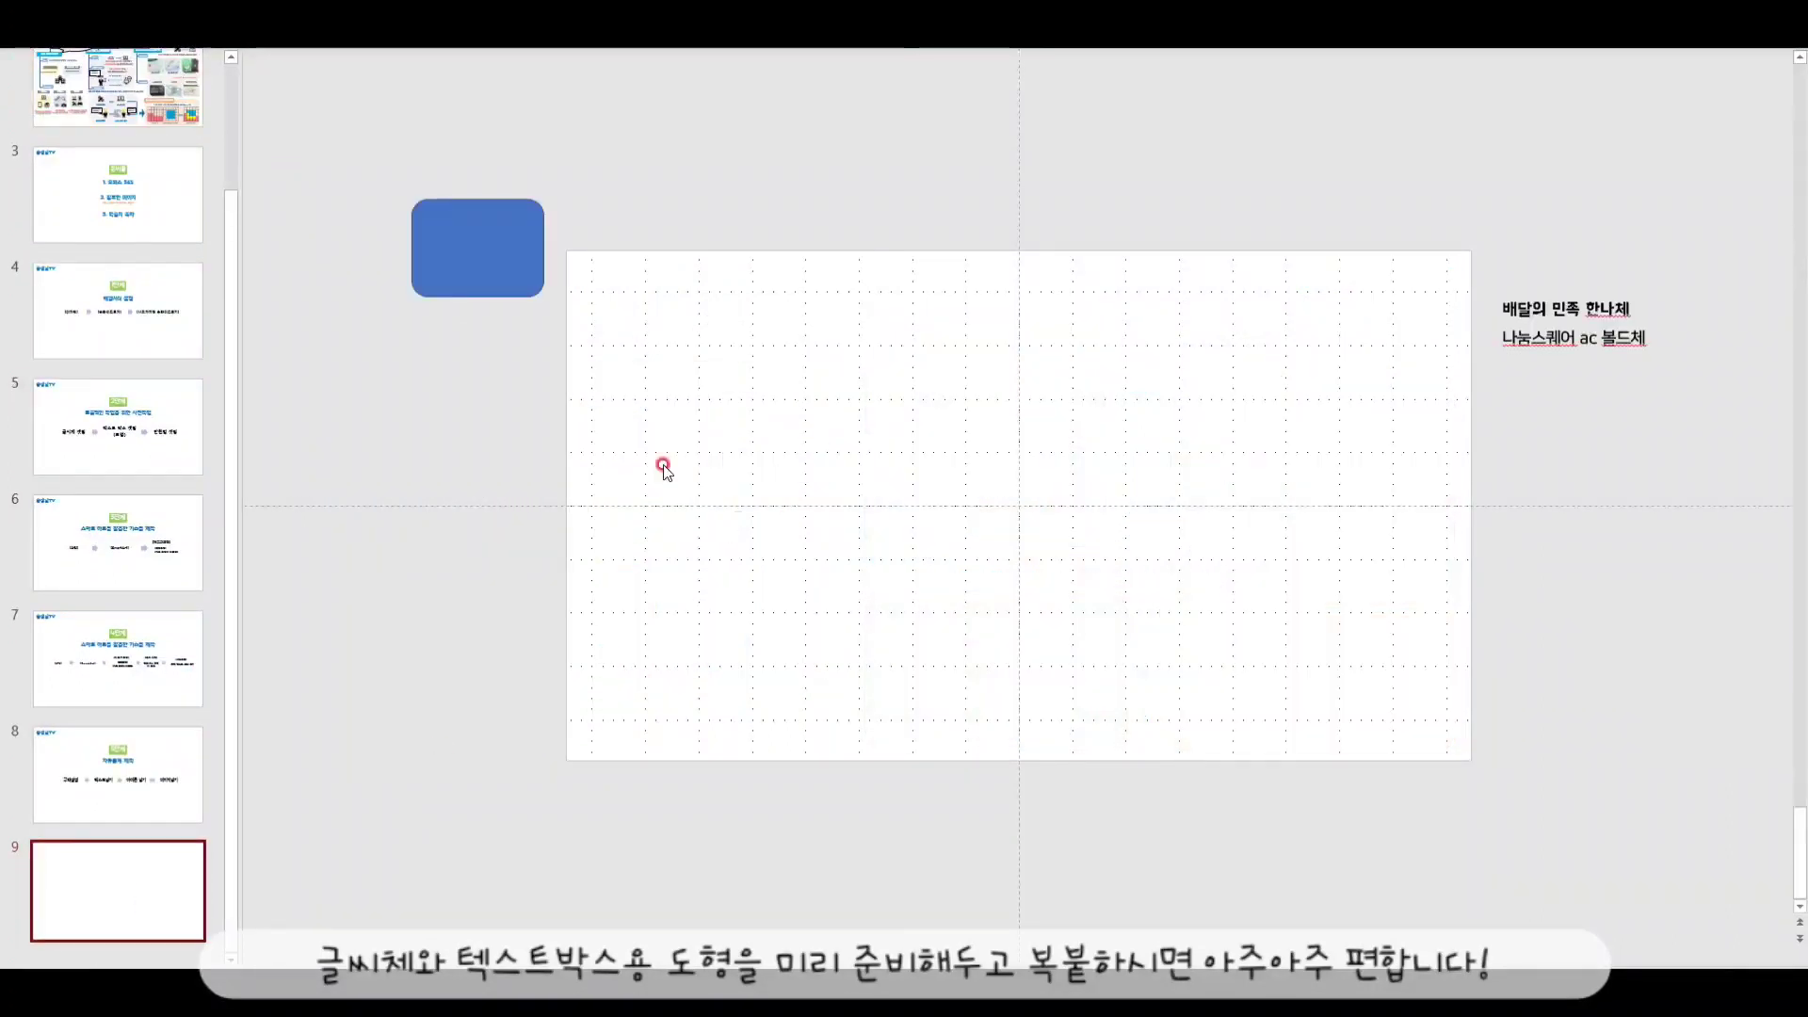
- Place the rounded rectangle on the slide and format it with no outline and a light grey fill
click(582, 332)
drag(587, 337, 923, 388)
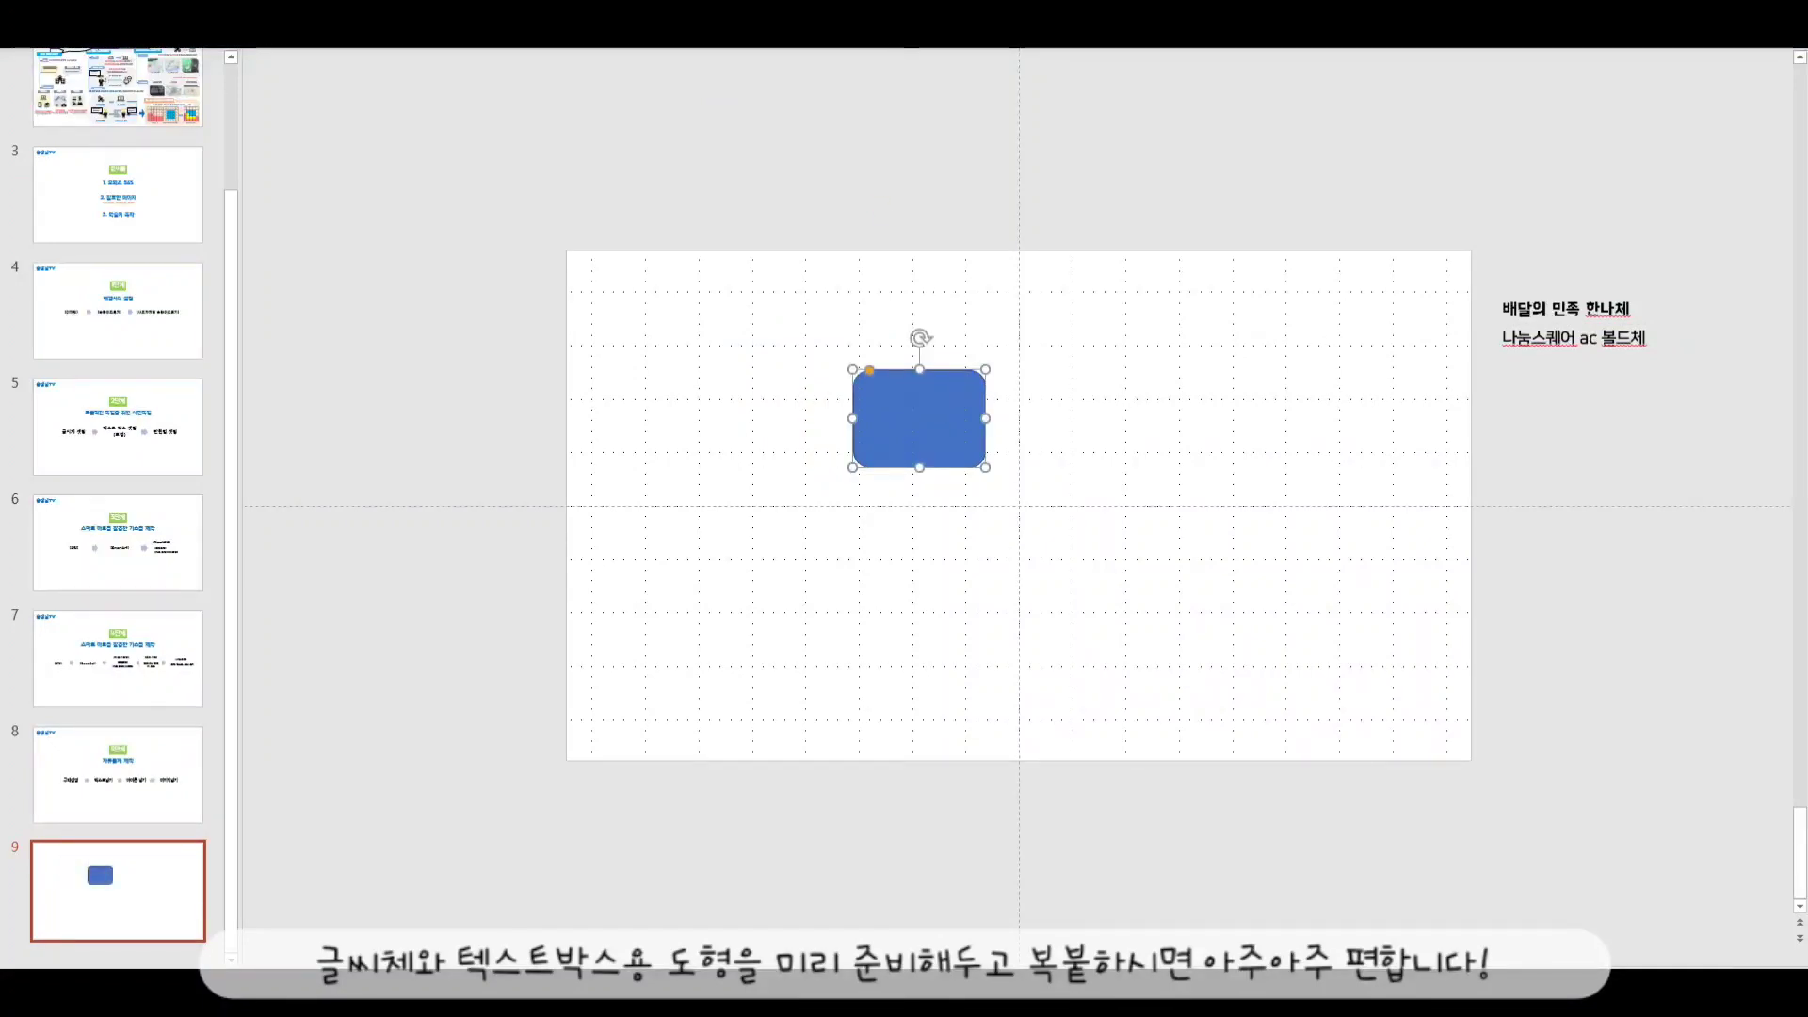
click(670, 28)
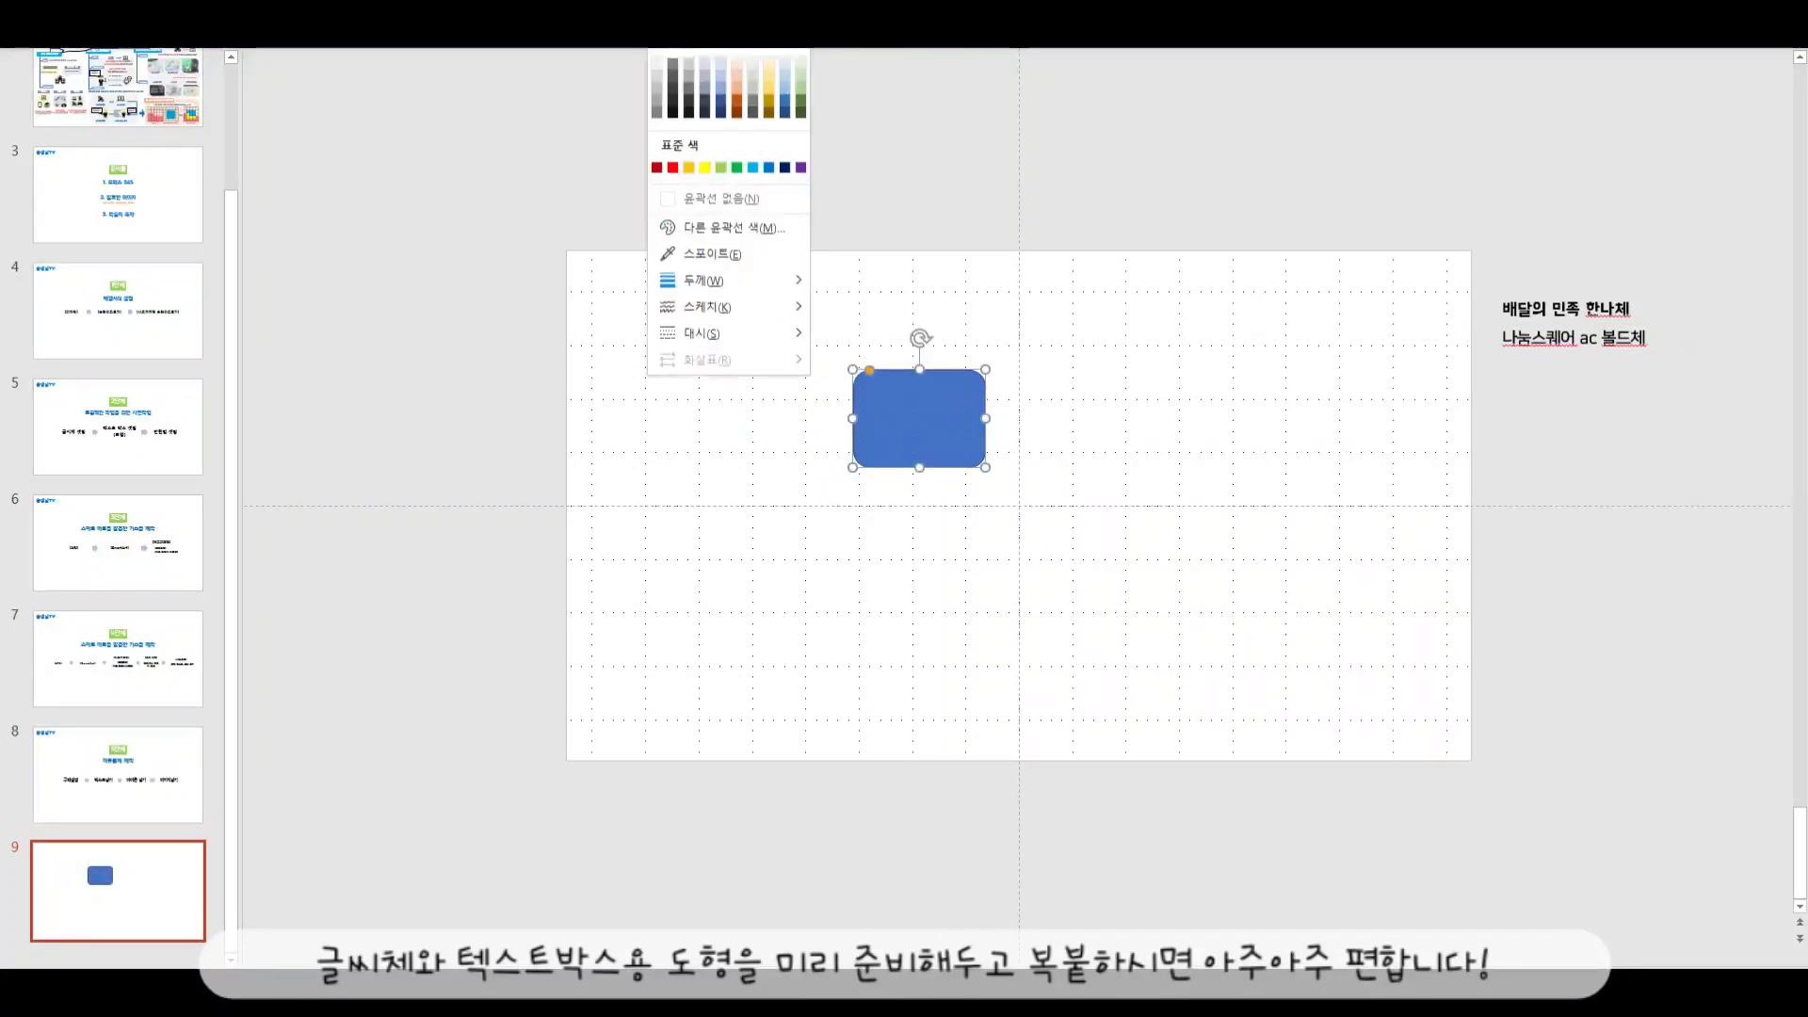
click(674, 198)
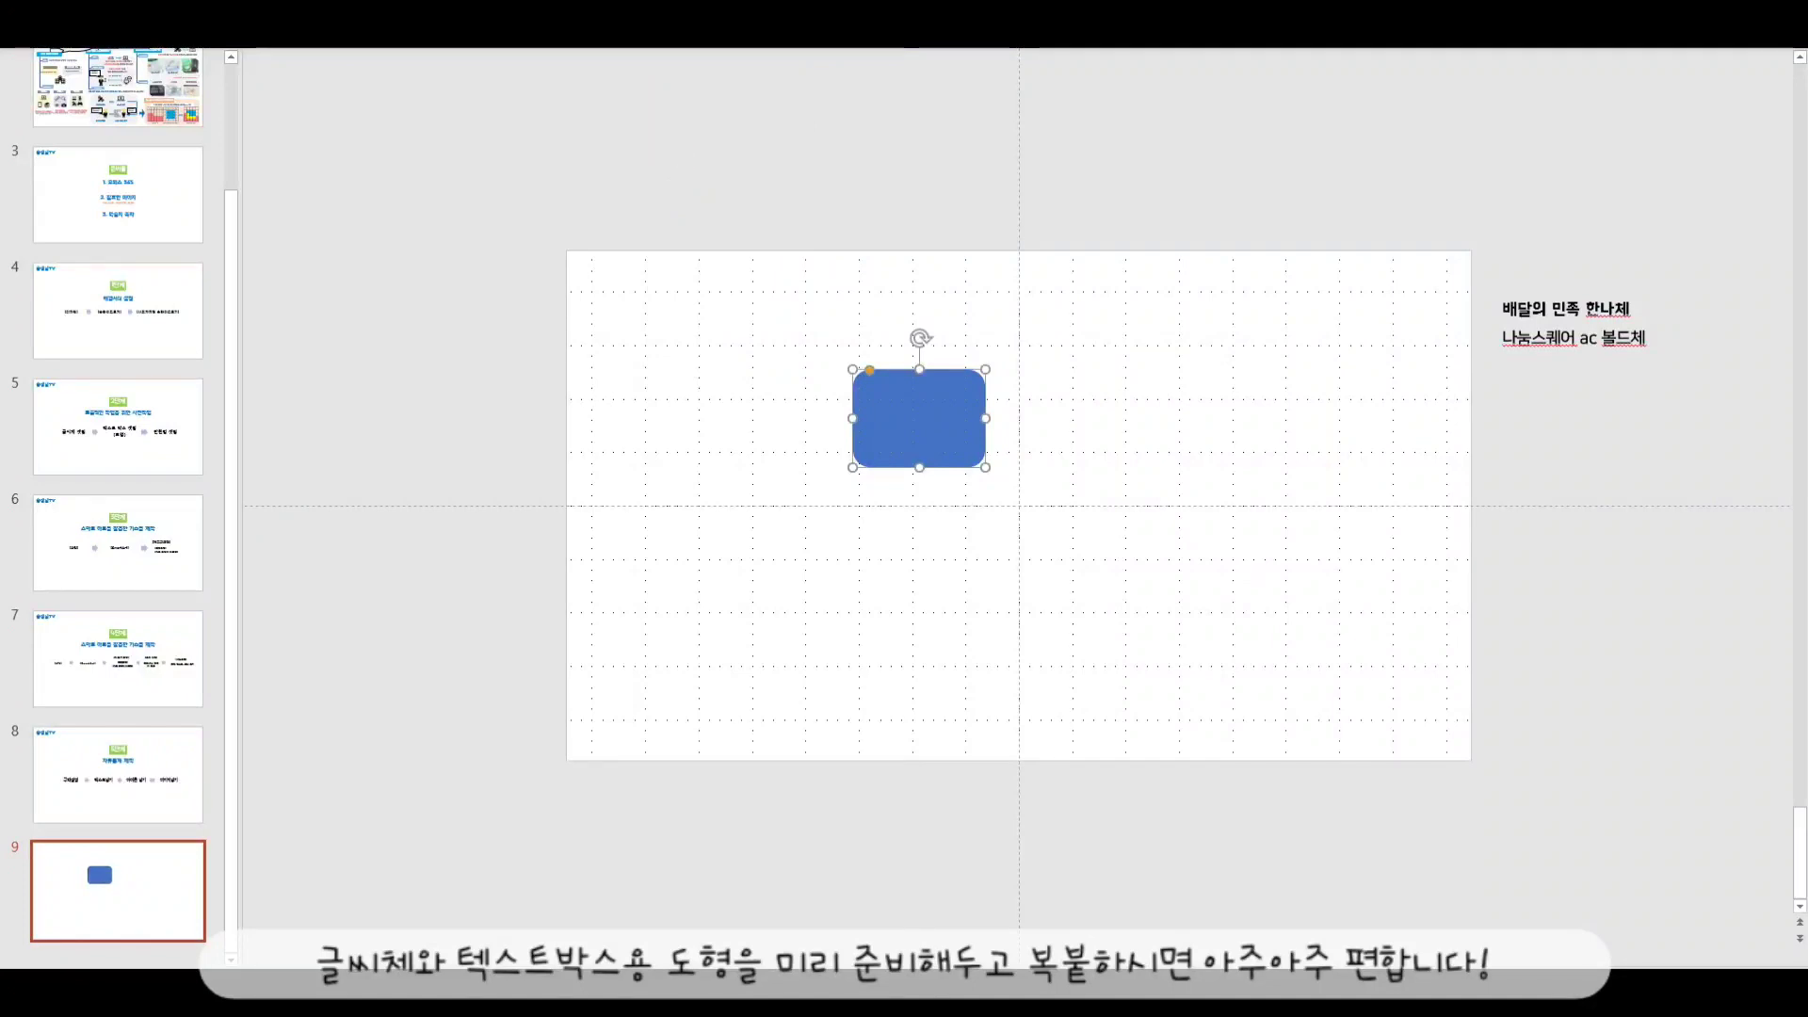
click(671, 28)
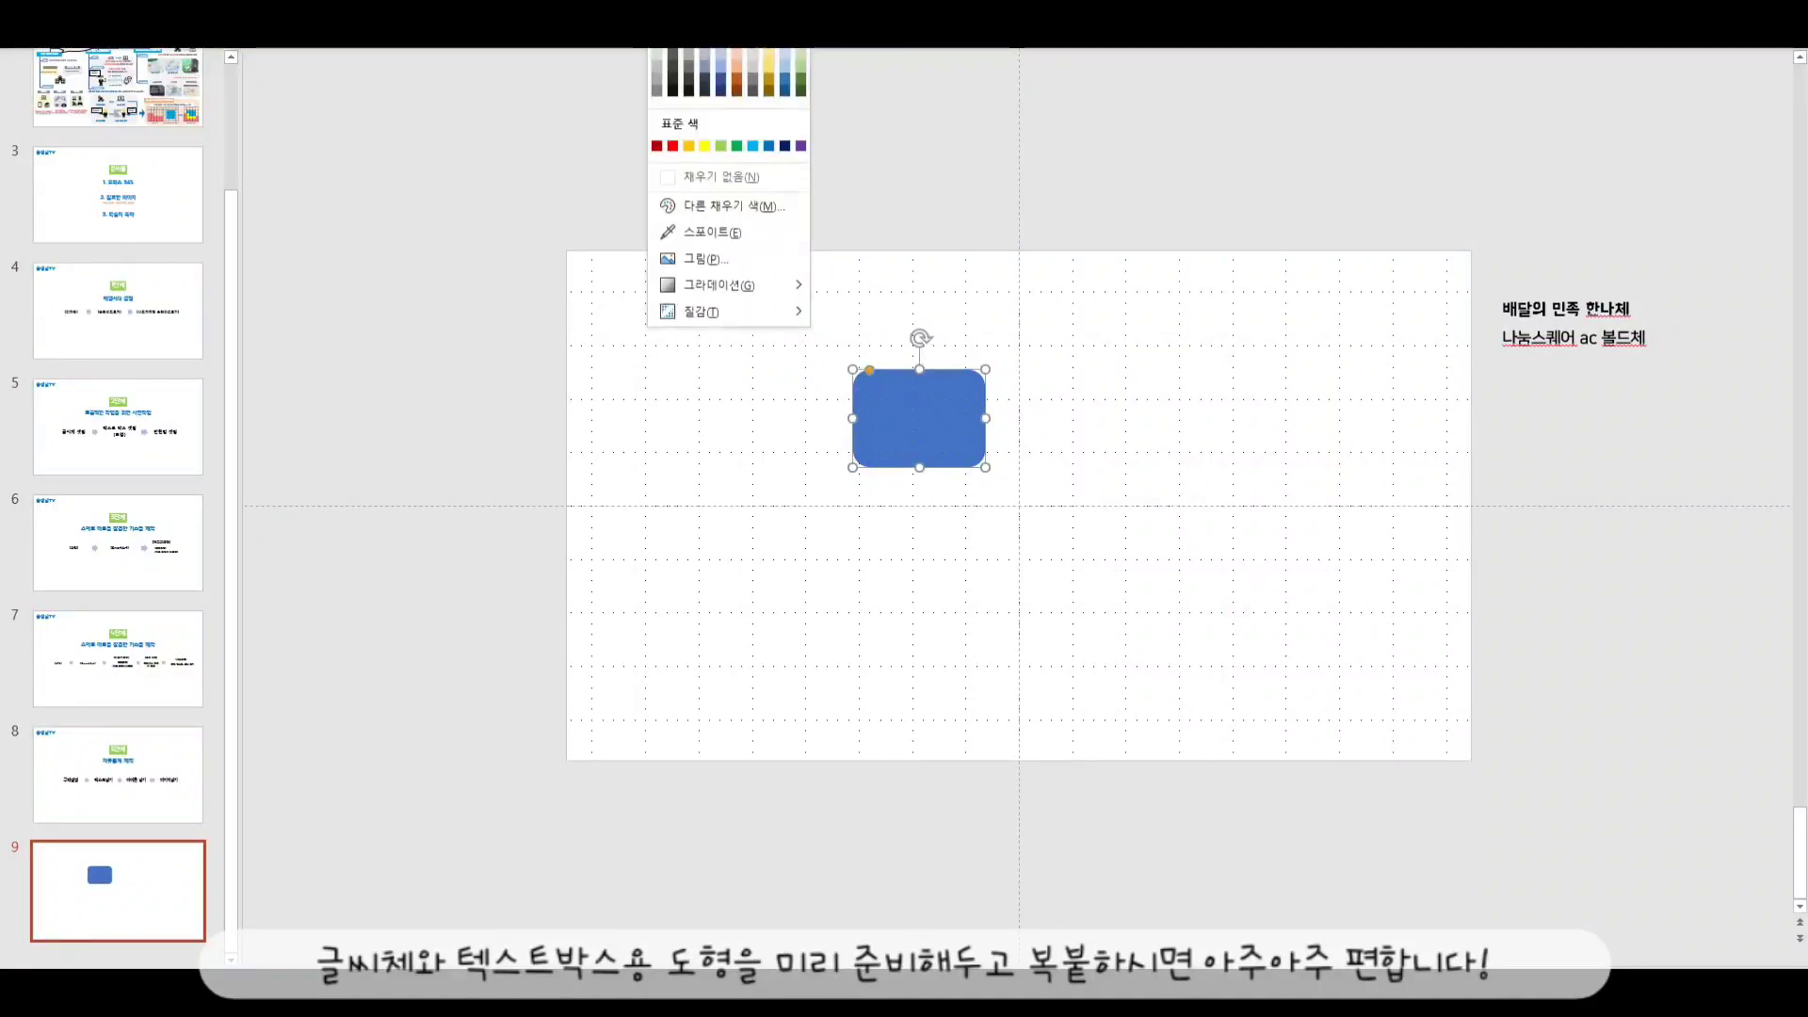
click(661, 53)
- Shrink the rounded rectangle to a small box beneath the off-slide font samples and place a copy beside it
drag(916, 403, 1556, 415)
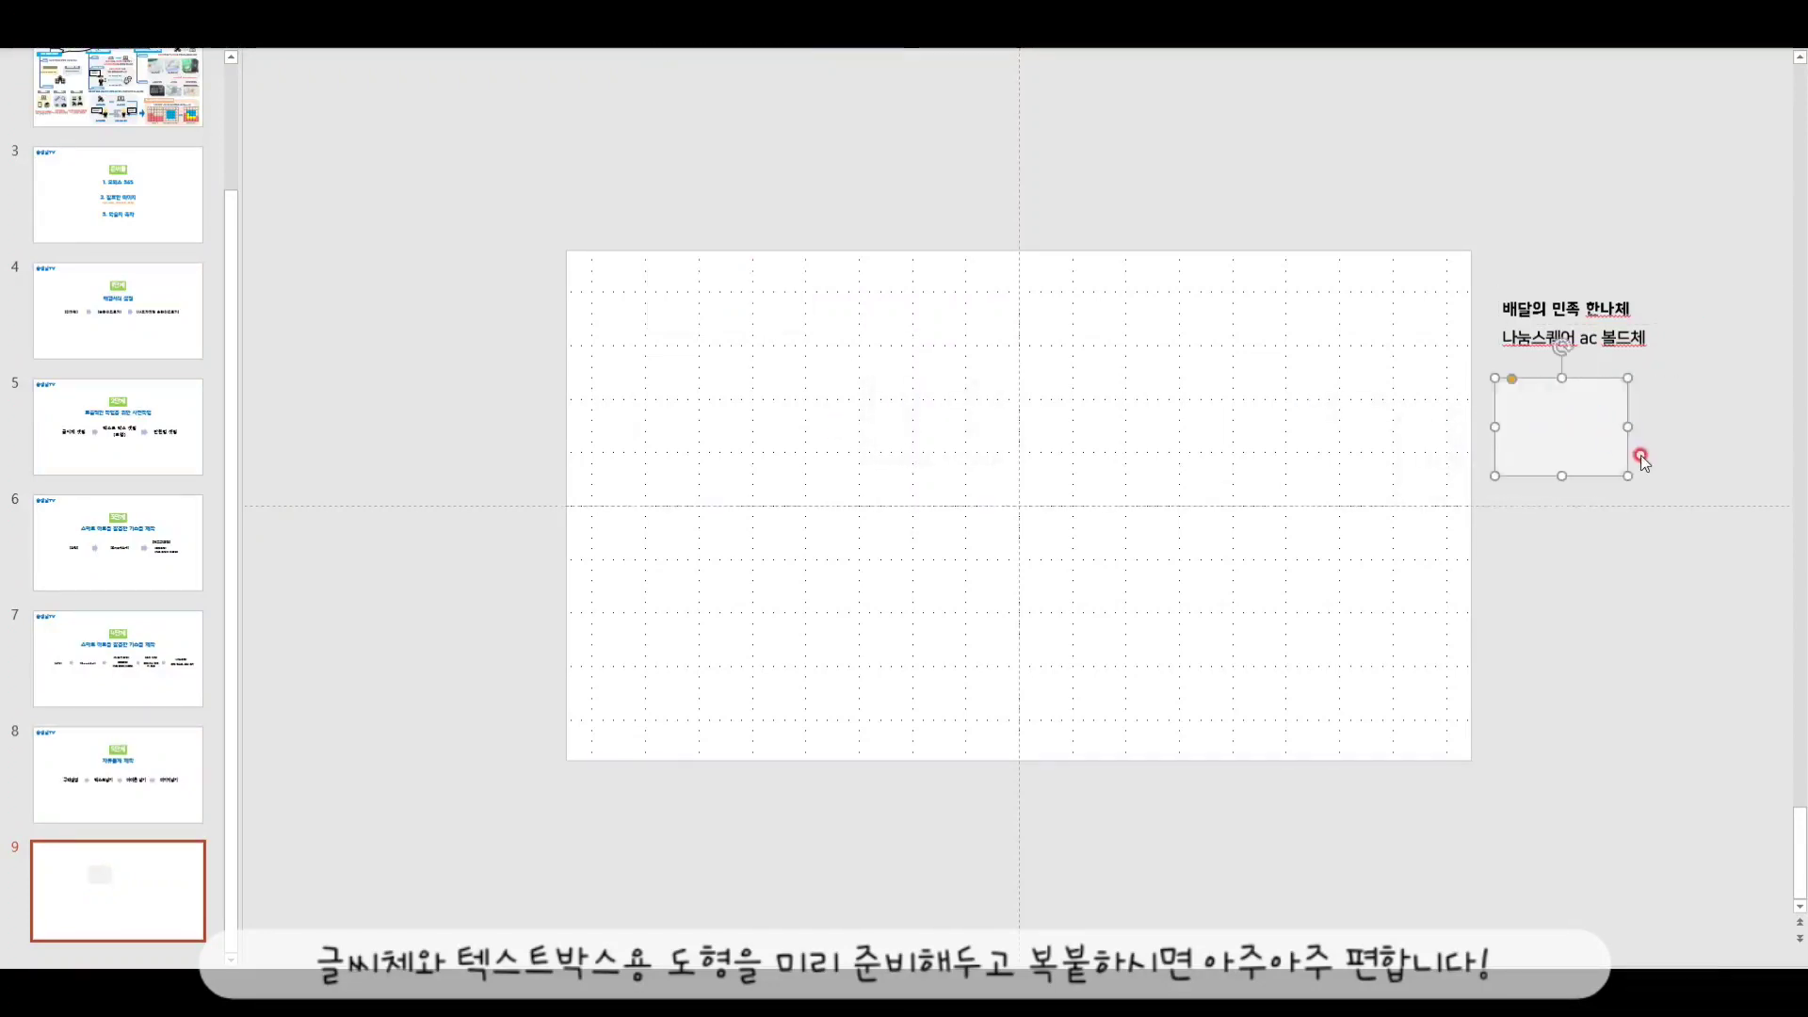
drag(1624, 473, 1563, 407)
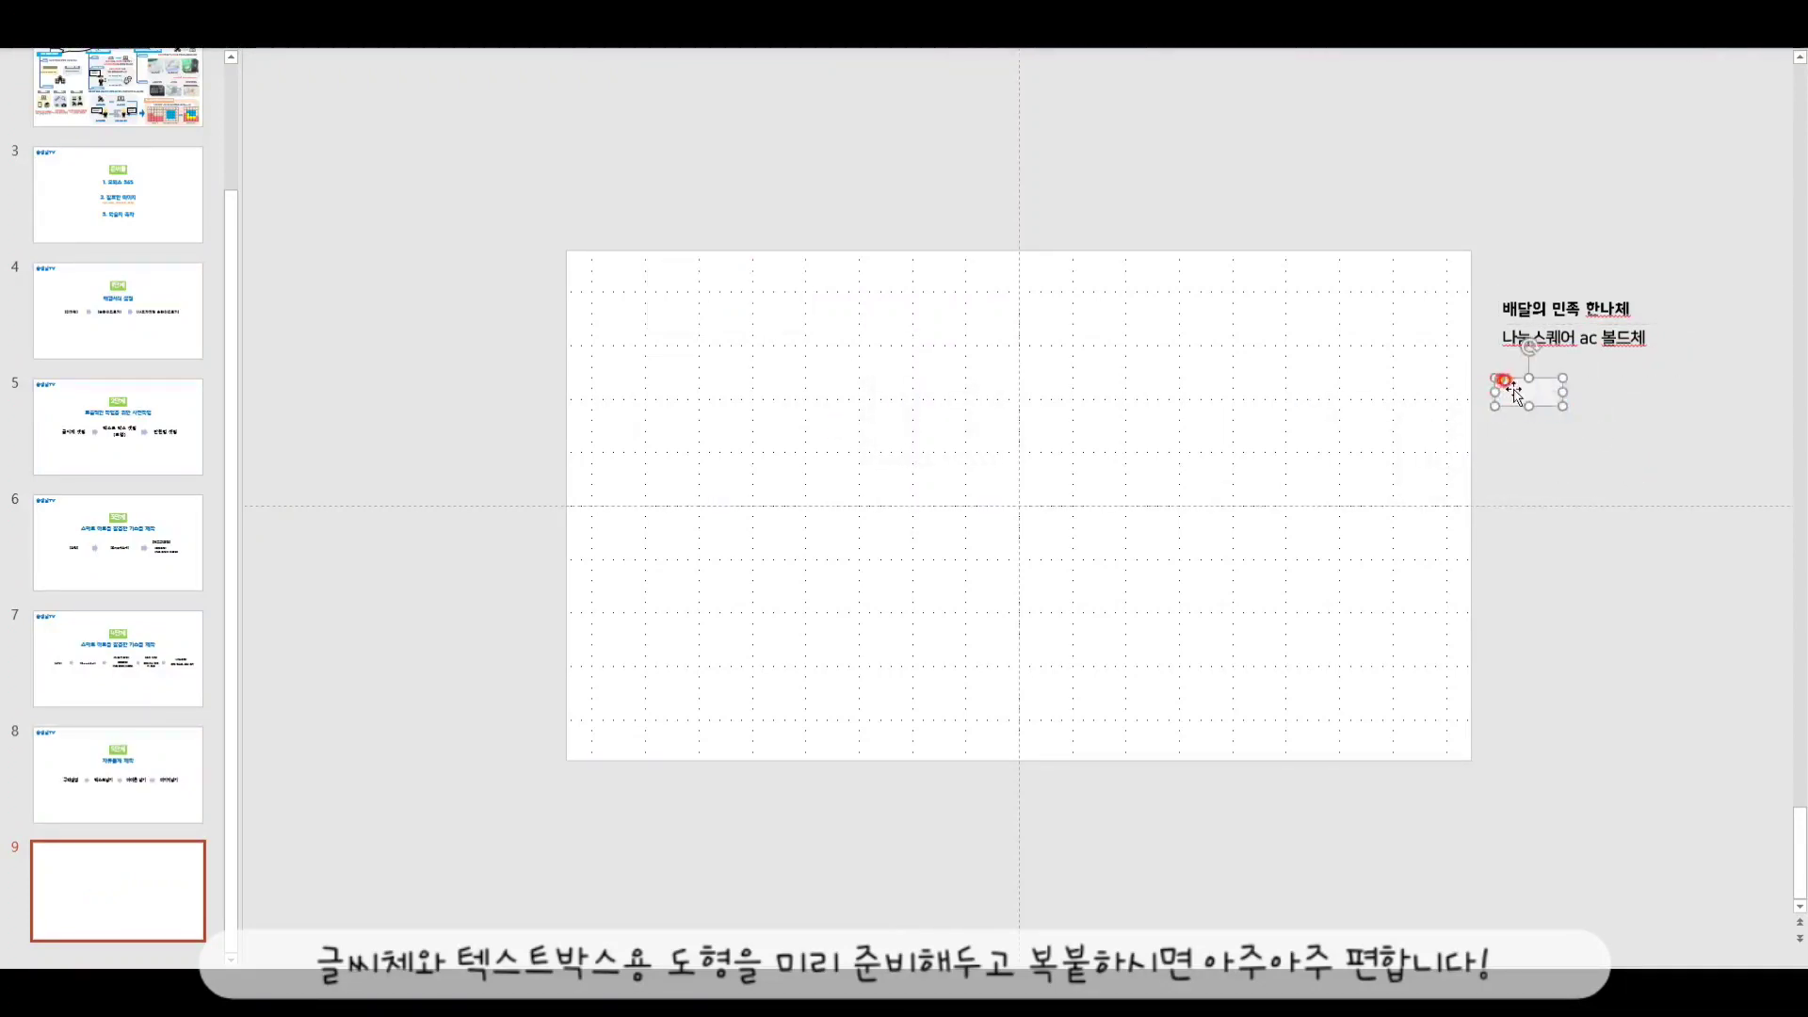
drag(1515, 391, 1602, 390)
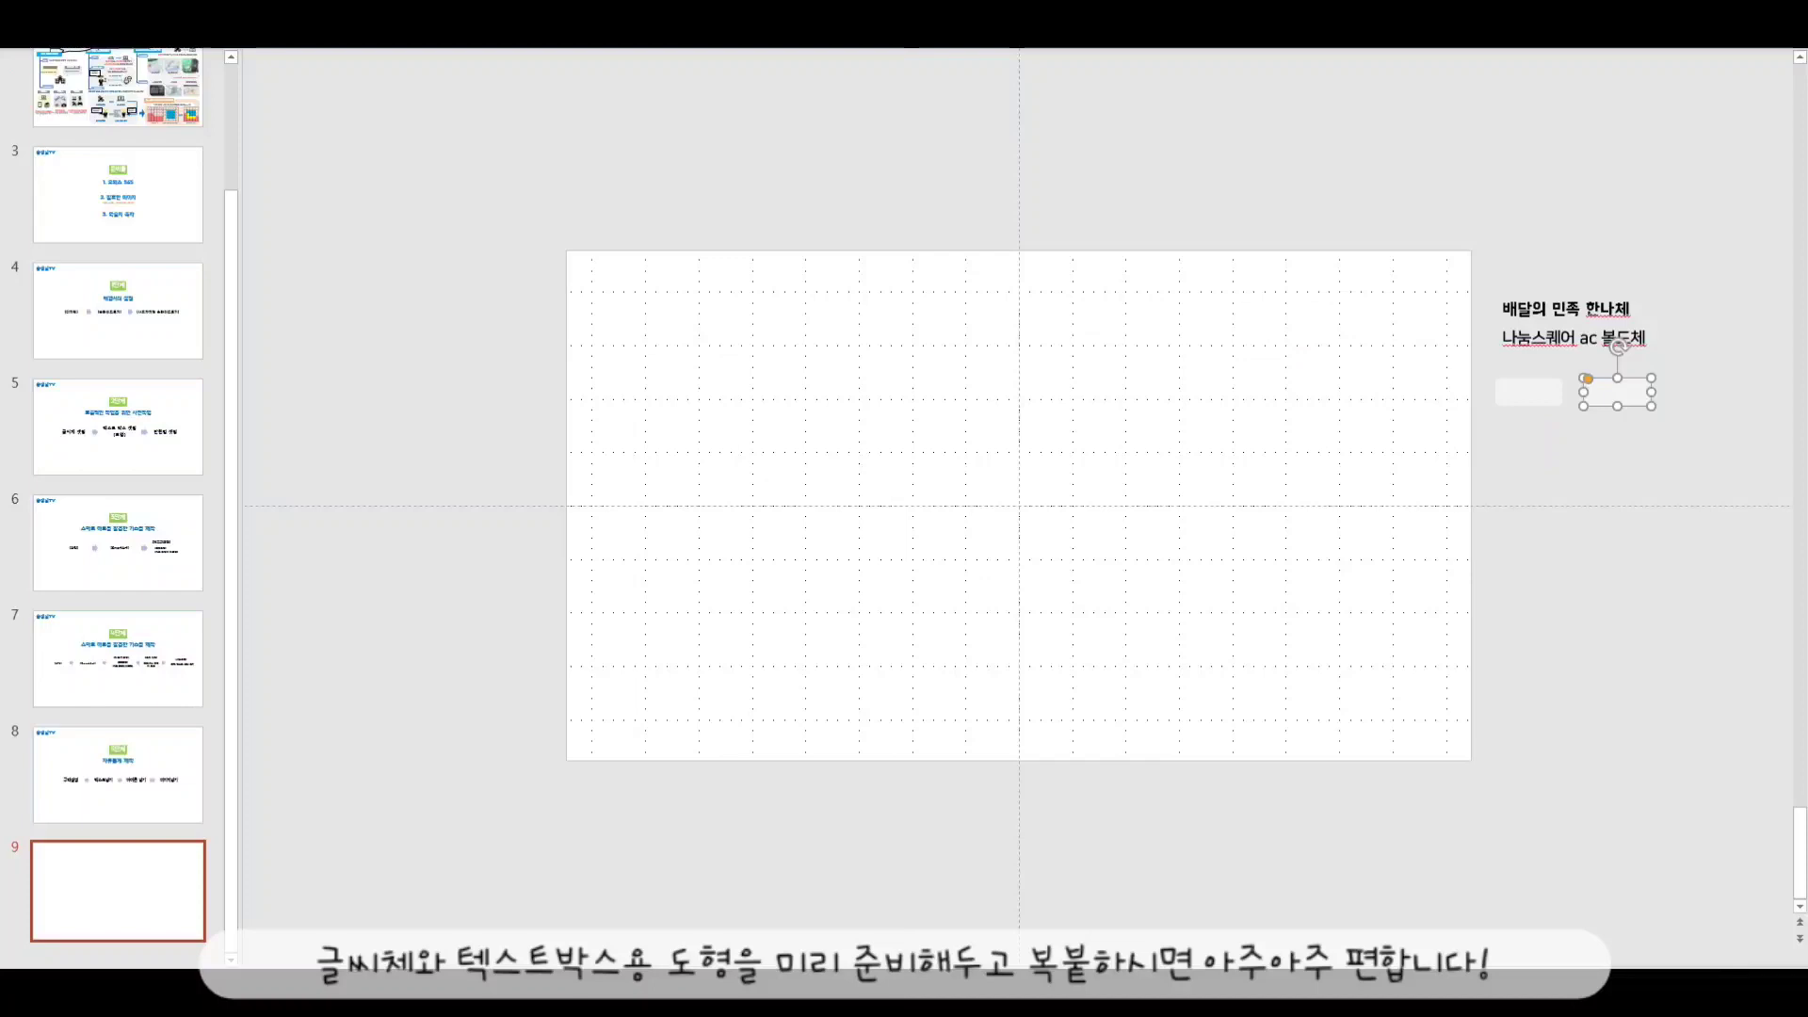
- Fill the second off-slide rounded box light blue and place a light green copy beneath it
click(720, 4)
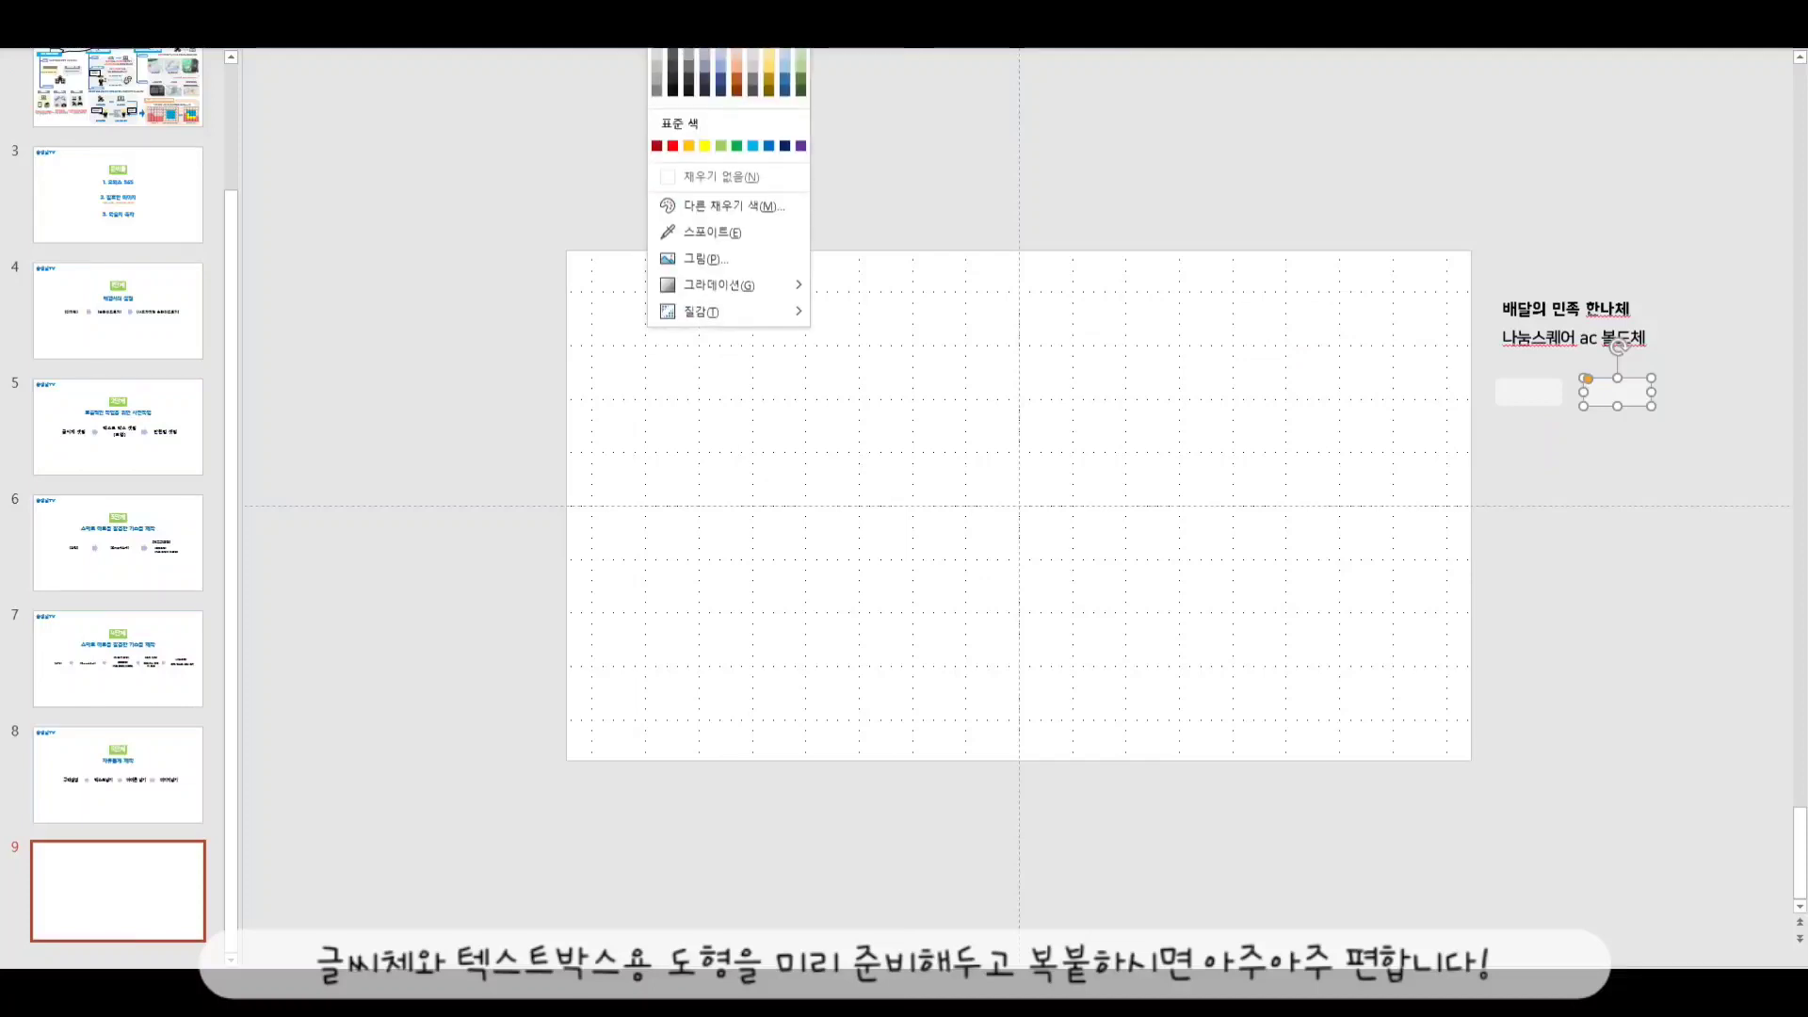
click(787, 51)
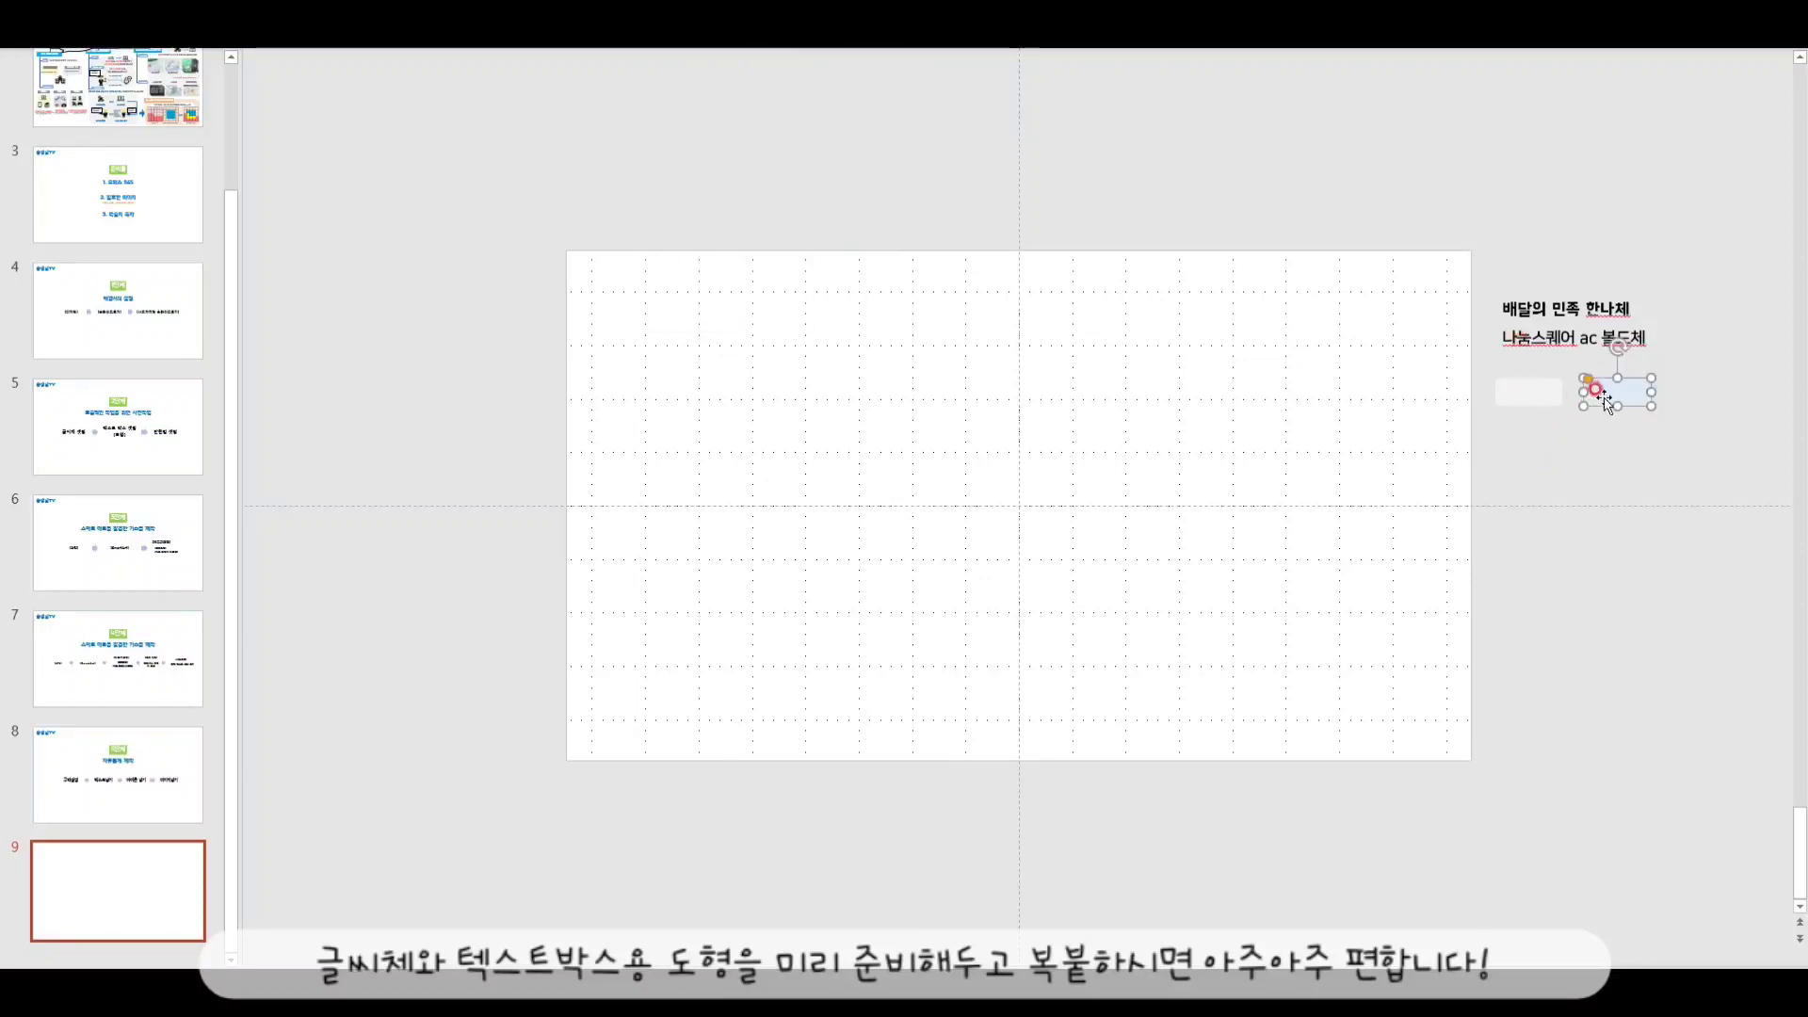
drag(1618, 390, 1614, 432)
click(720, 4)
click(800, 52)
- Place two copies of the grey box in a column beneath it, filled light orange and light yellow
drag(1528, 391, 1530, 433)
click(720, 5)
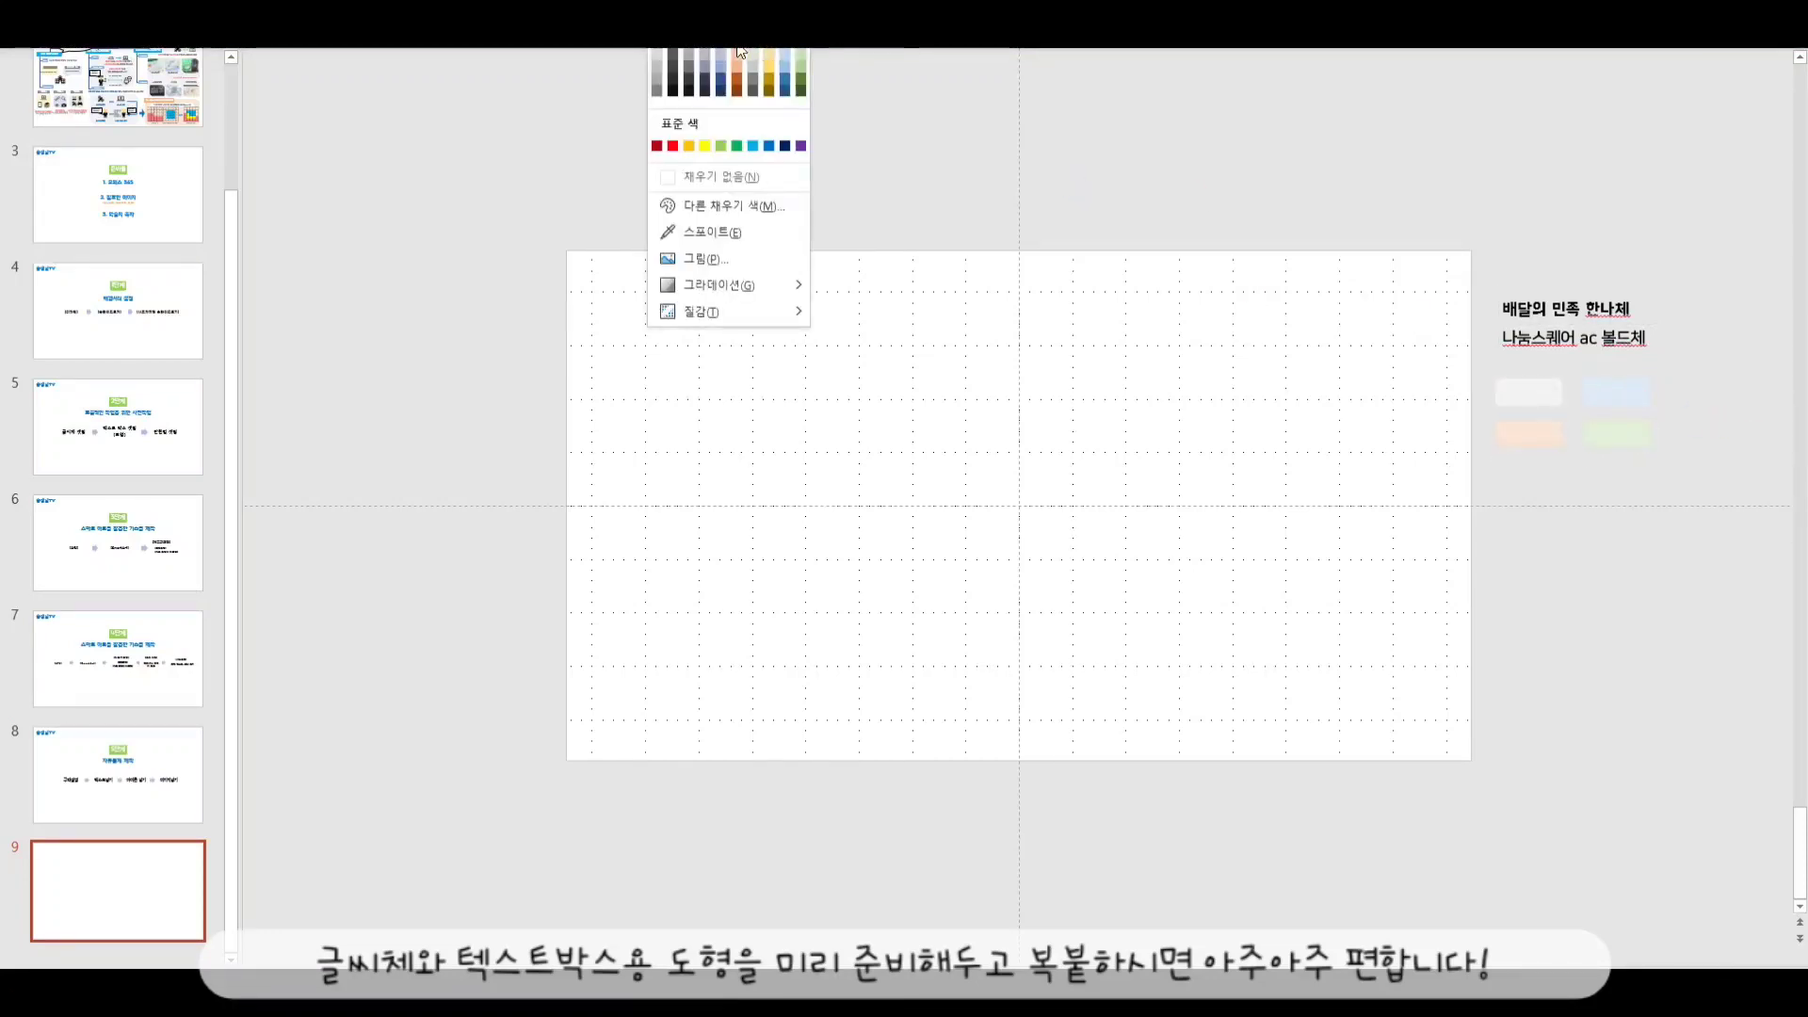
click(738, 52)
drag(1534, 435, 1530, 478)
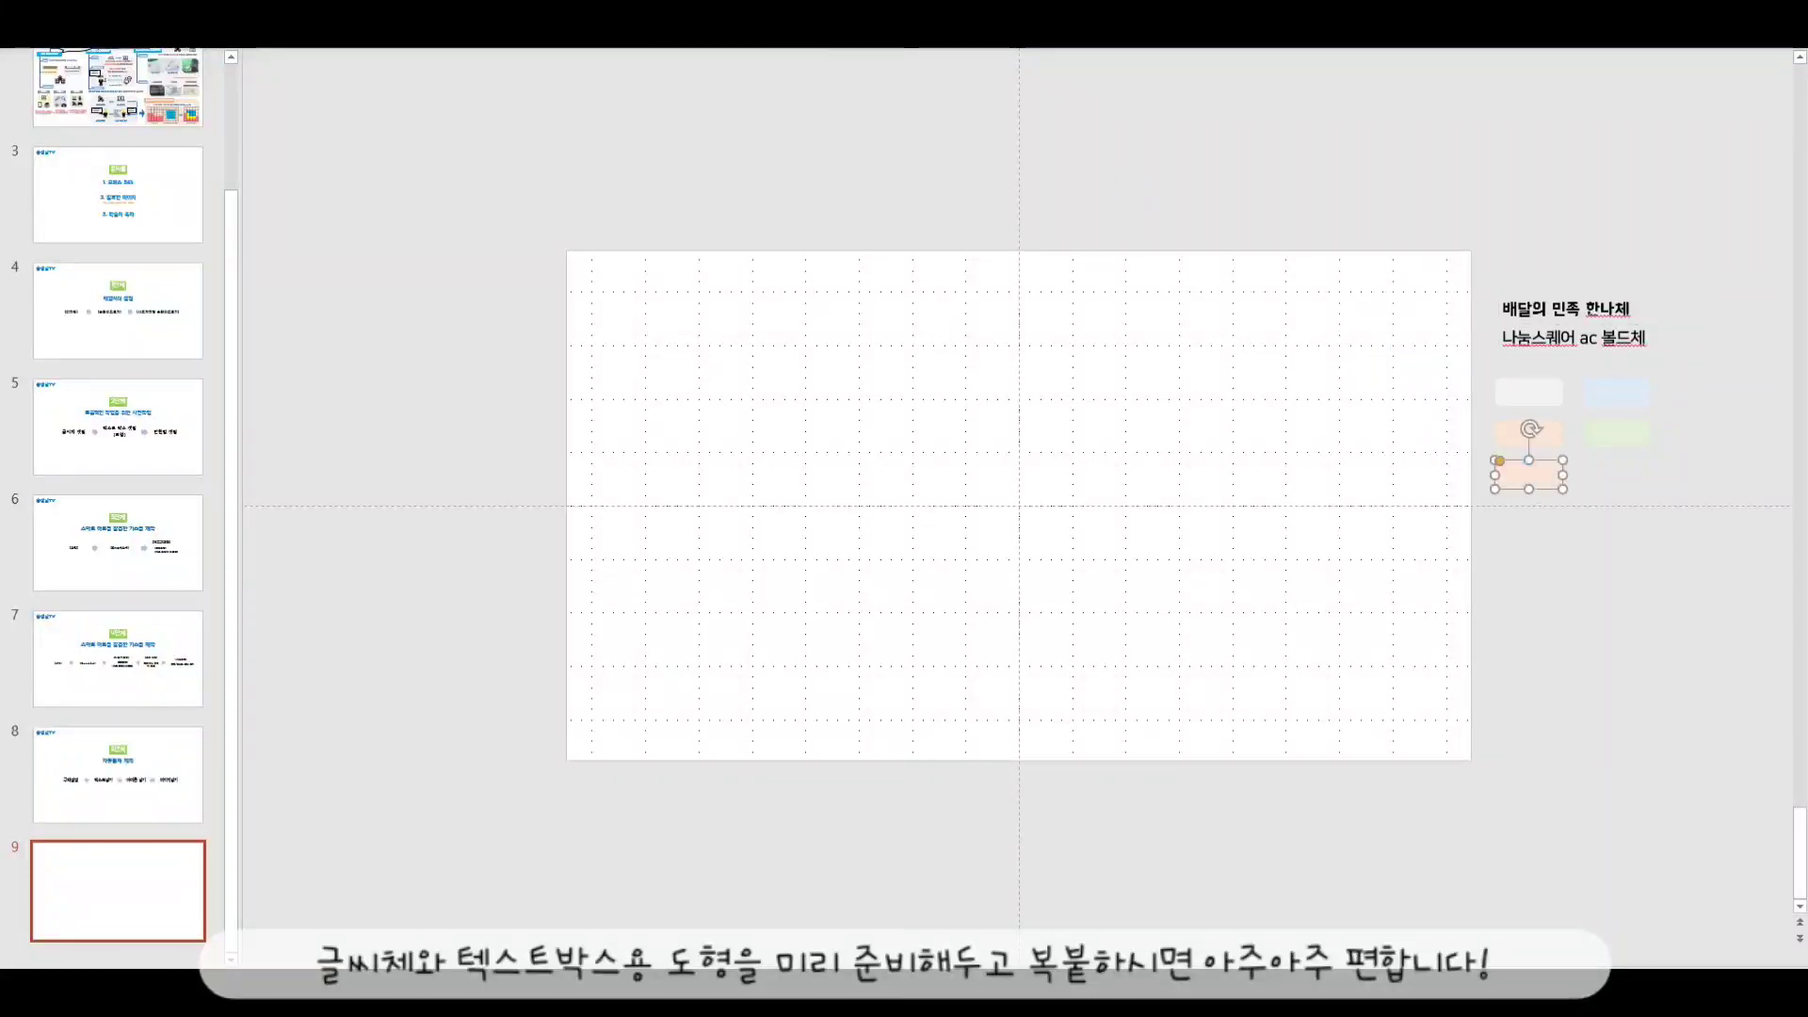
click(720, 5)
click(773, 51)
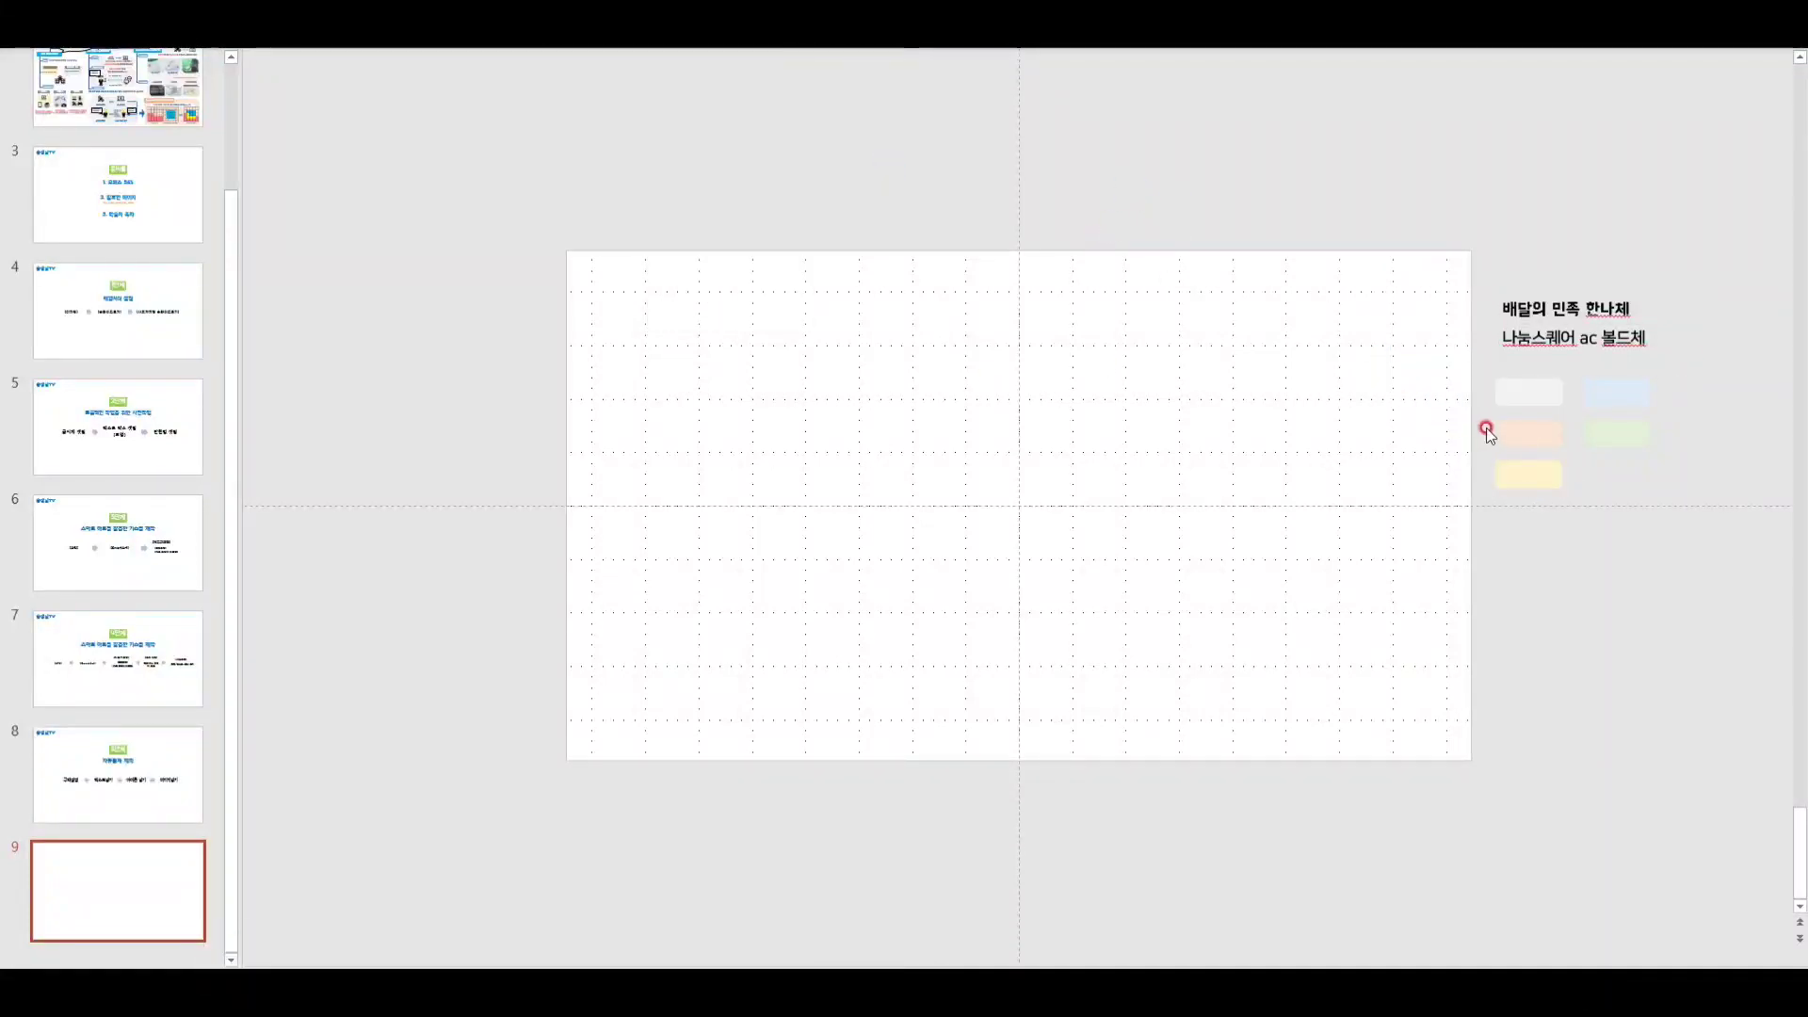
- Copy the 배달의 민족 한나체 font sample onto the slide and replace its text with 개념정리
click(1558, 319)
drag(1561, 324, 1115, 321)
triple_click(1148, 311)
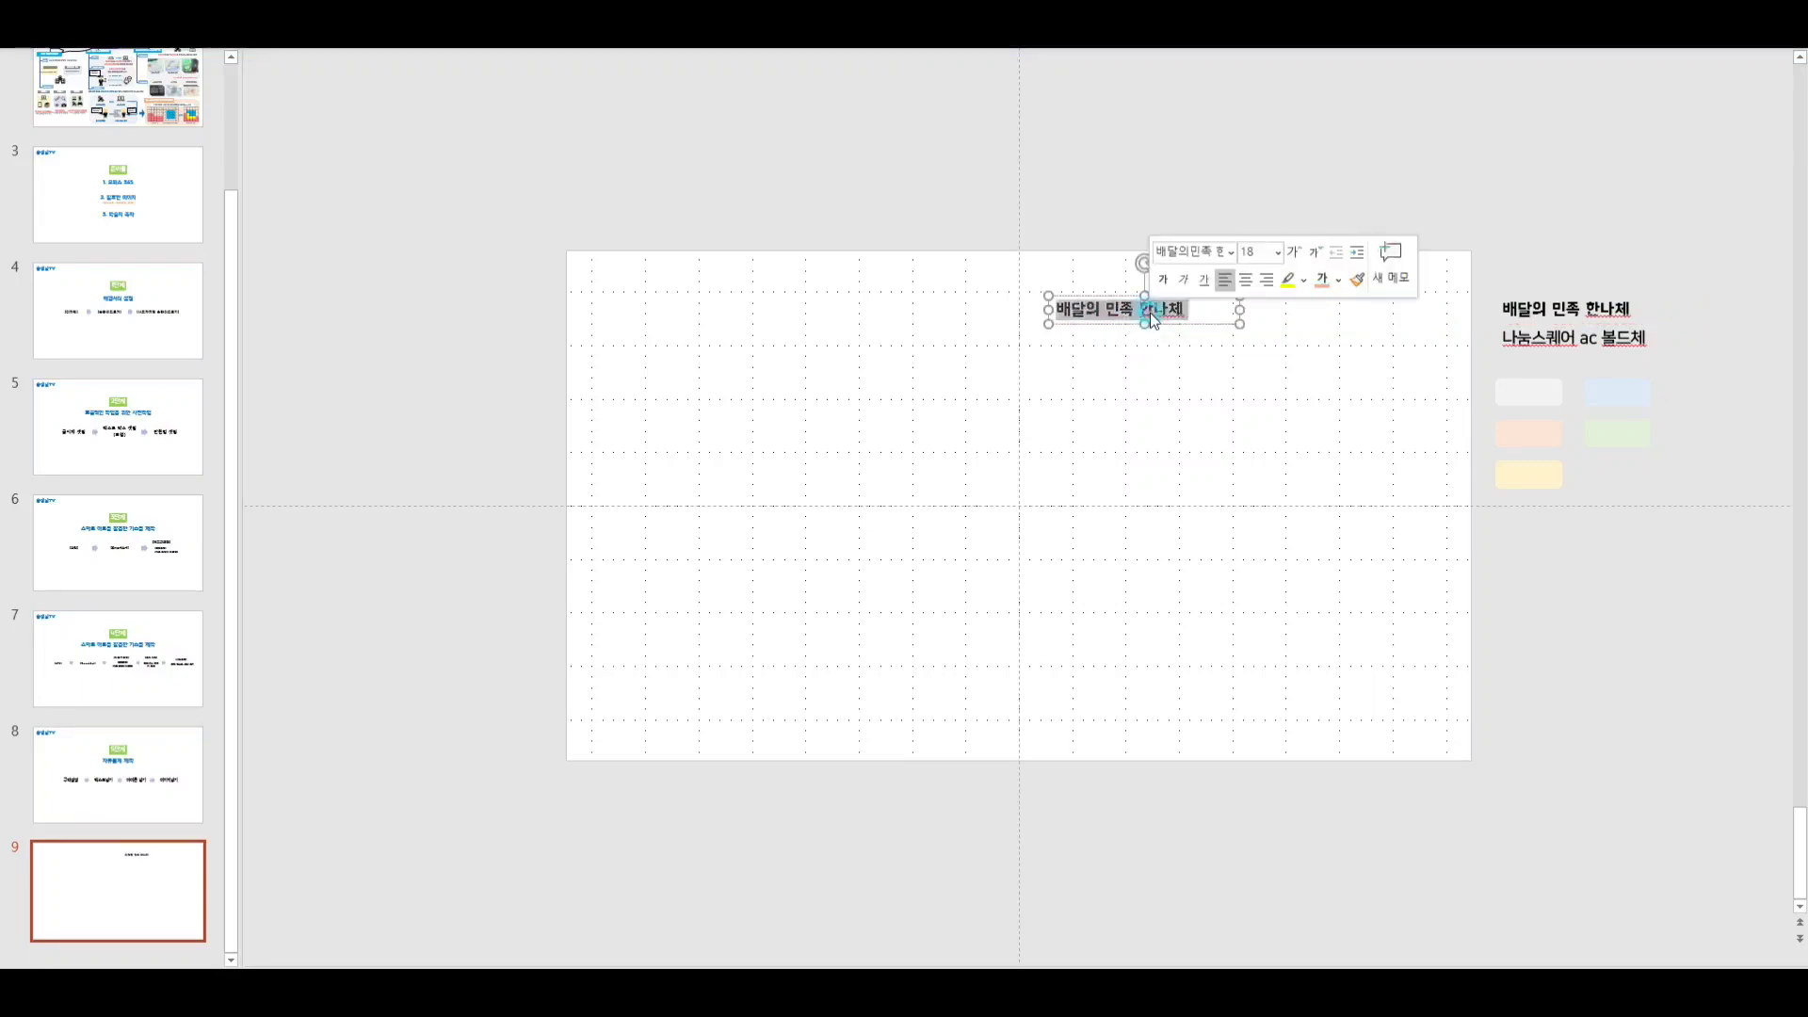
text(정리)
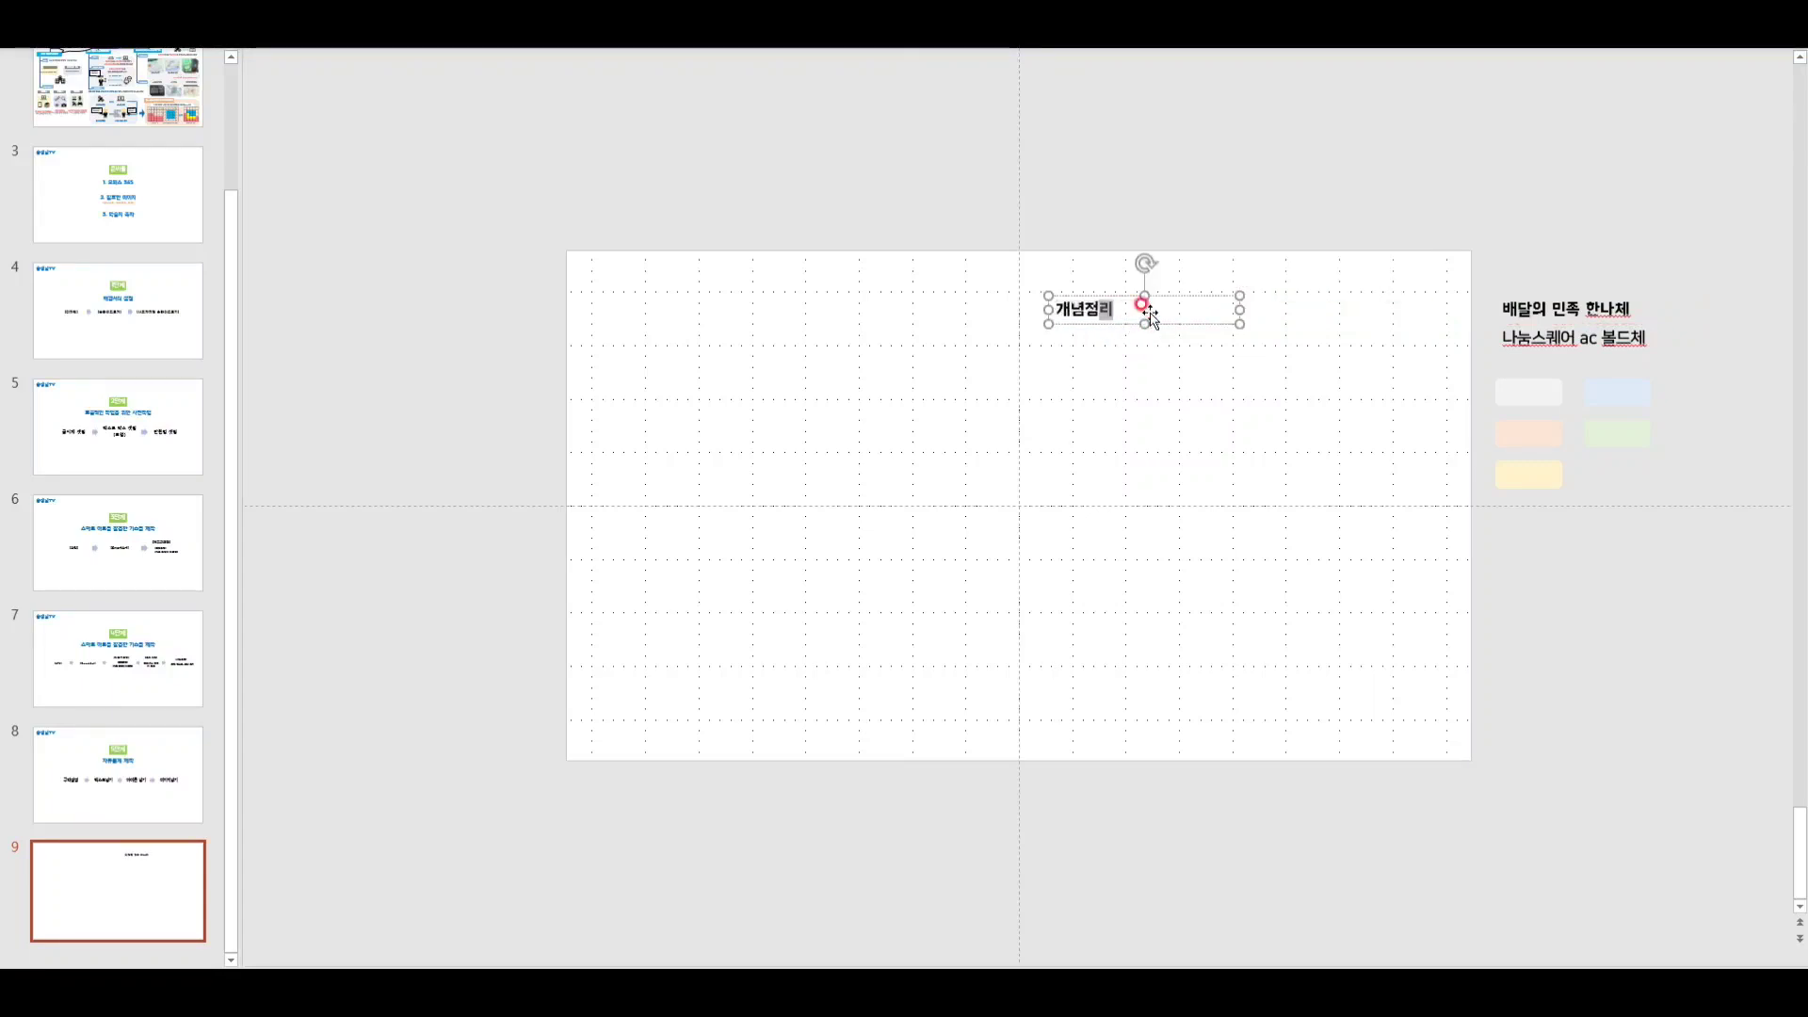
click(1172, 429)
- Place an enlarged copy of the light blue box behind the 개념정리 text and select both objects
drag(1613, 392, 1179, 300)
drag(1070, 383, 1052, 381)
right_click(1097, 362)
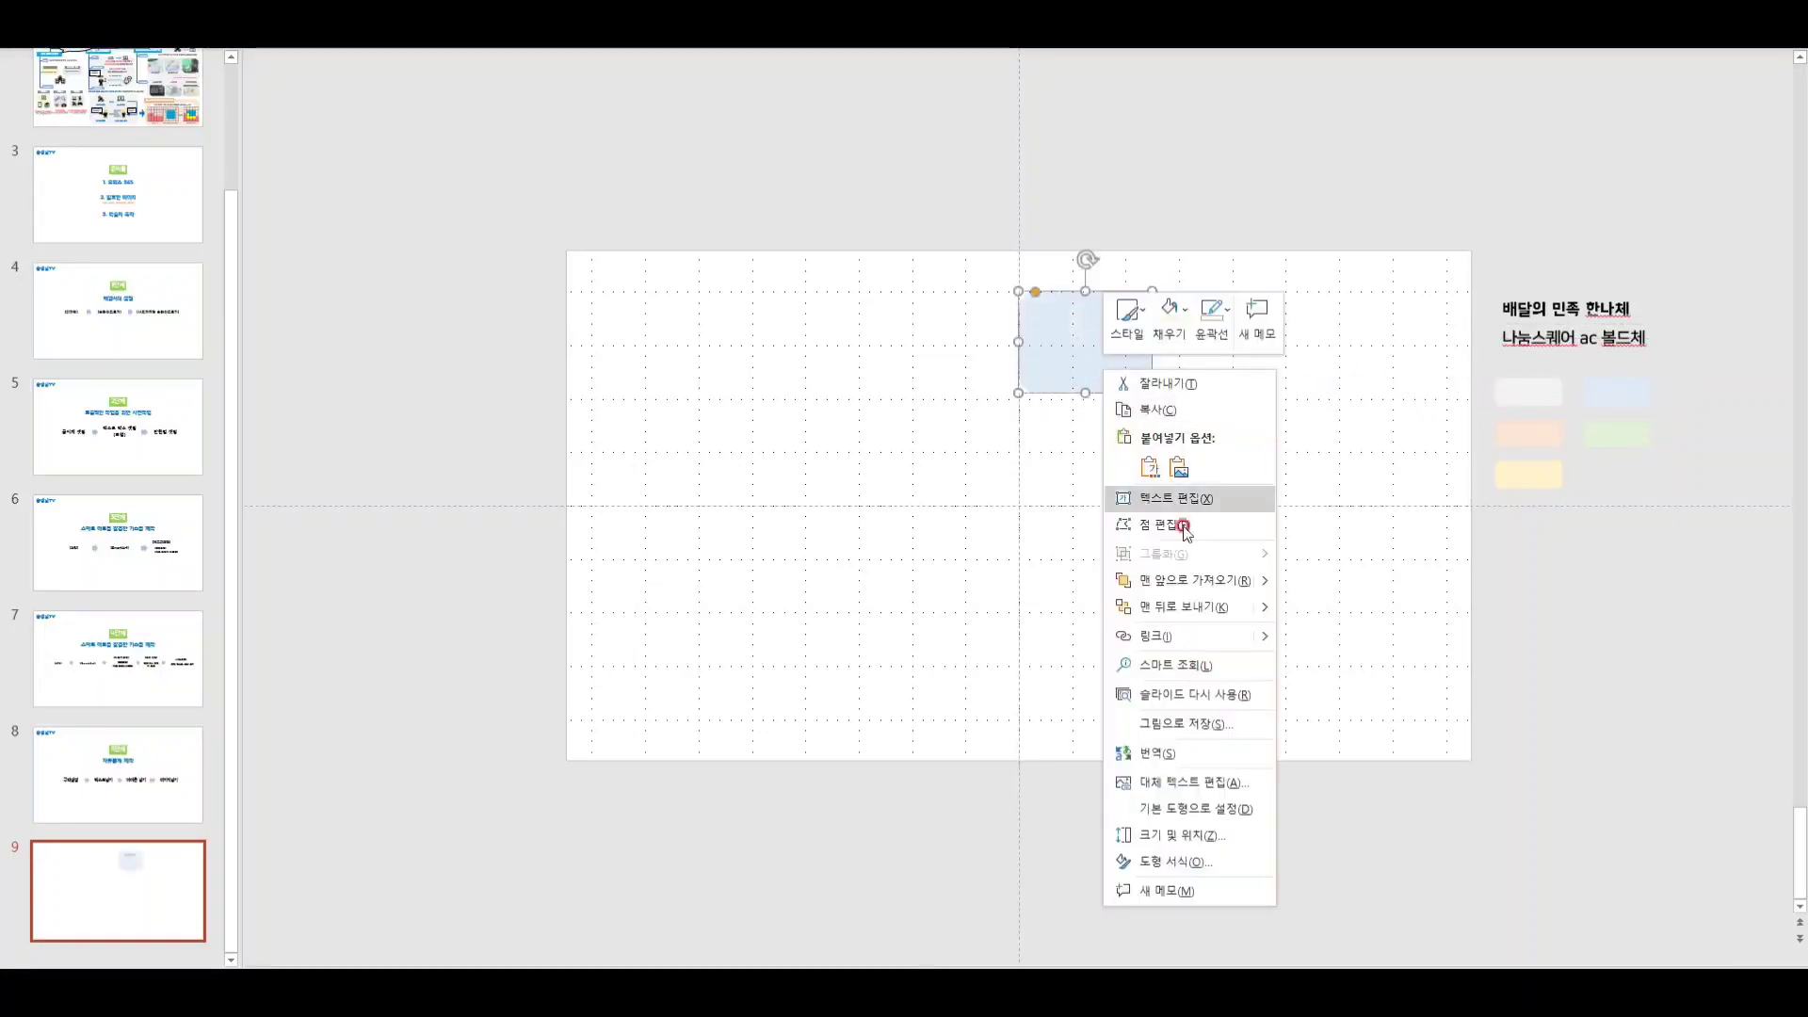
click(1198, 613)
click(1215, 422)
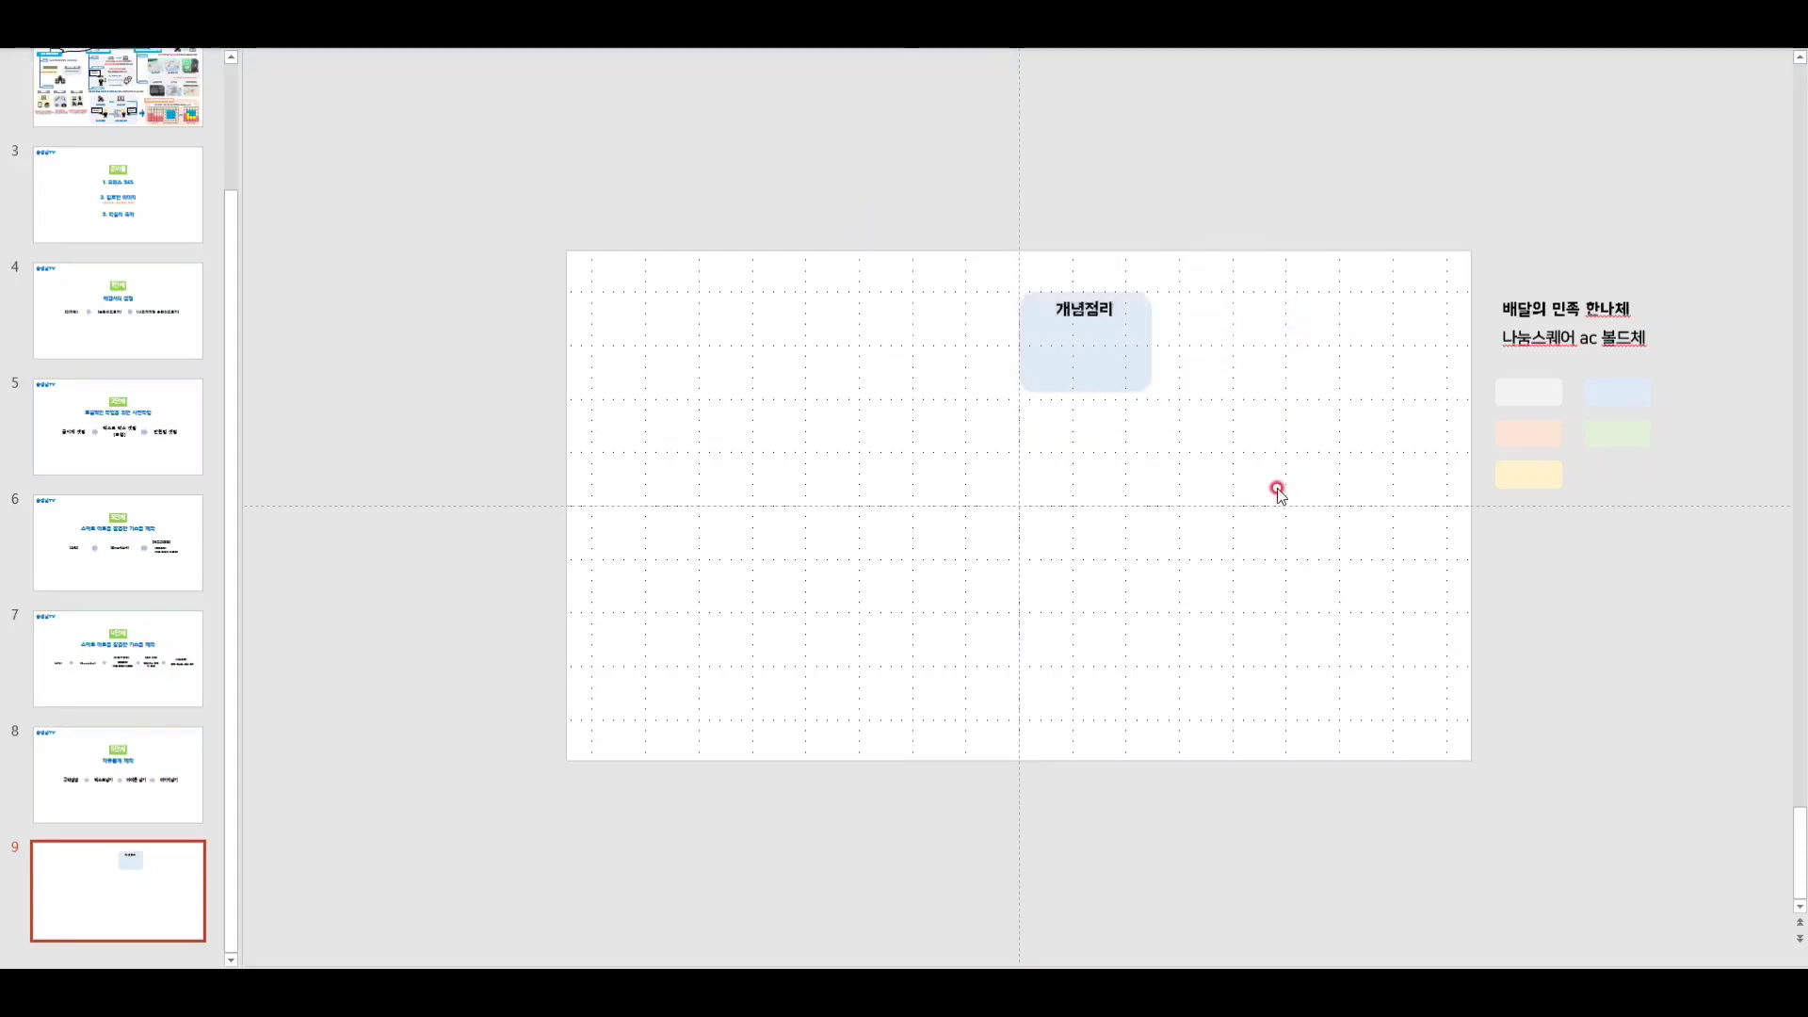
drag(1227, 465, 923, 213)
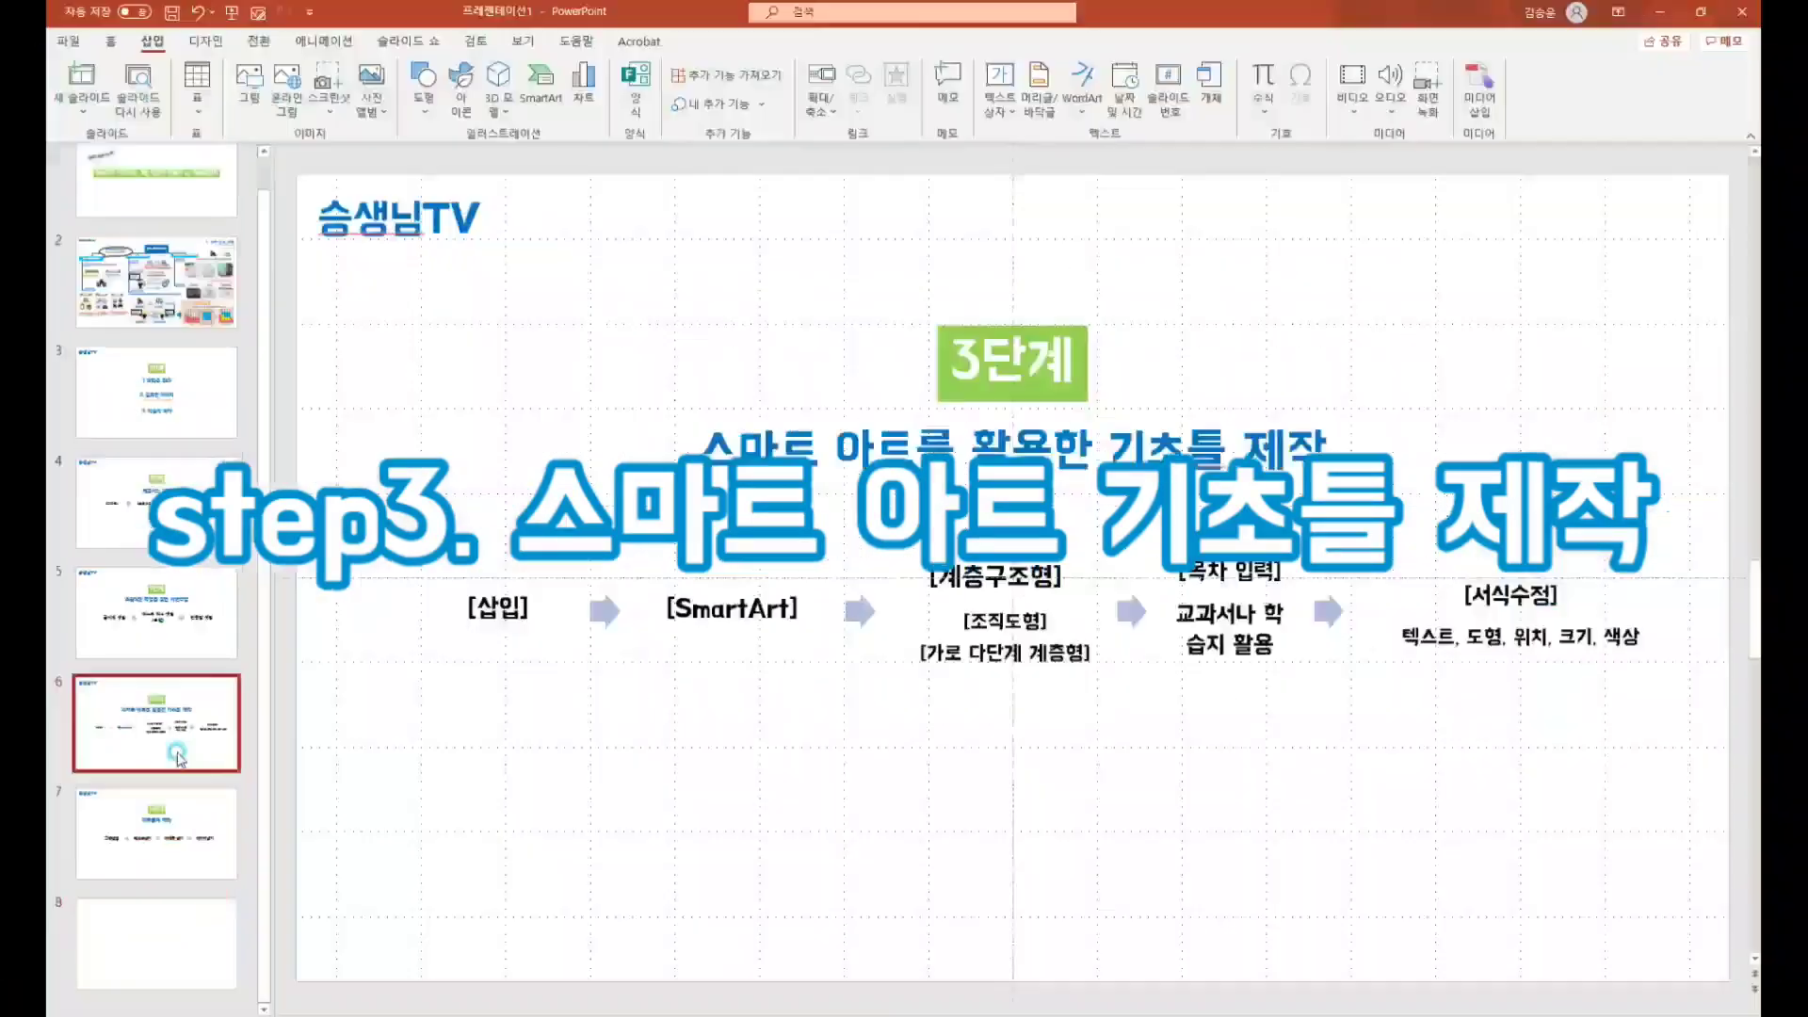
- Insert an organization chart (조직도형) SmartArt graphic from the hierarchy category on the blank slide 8
click(177, 753)
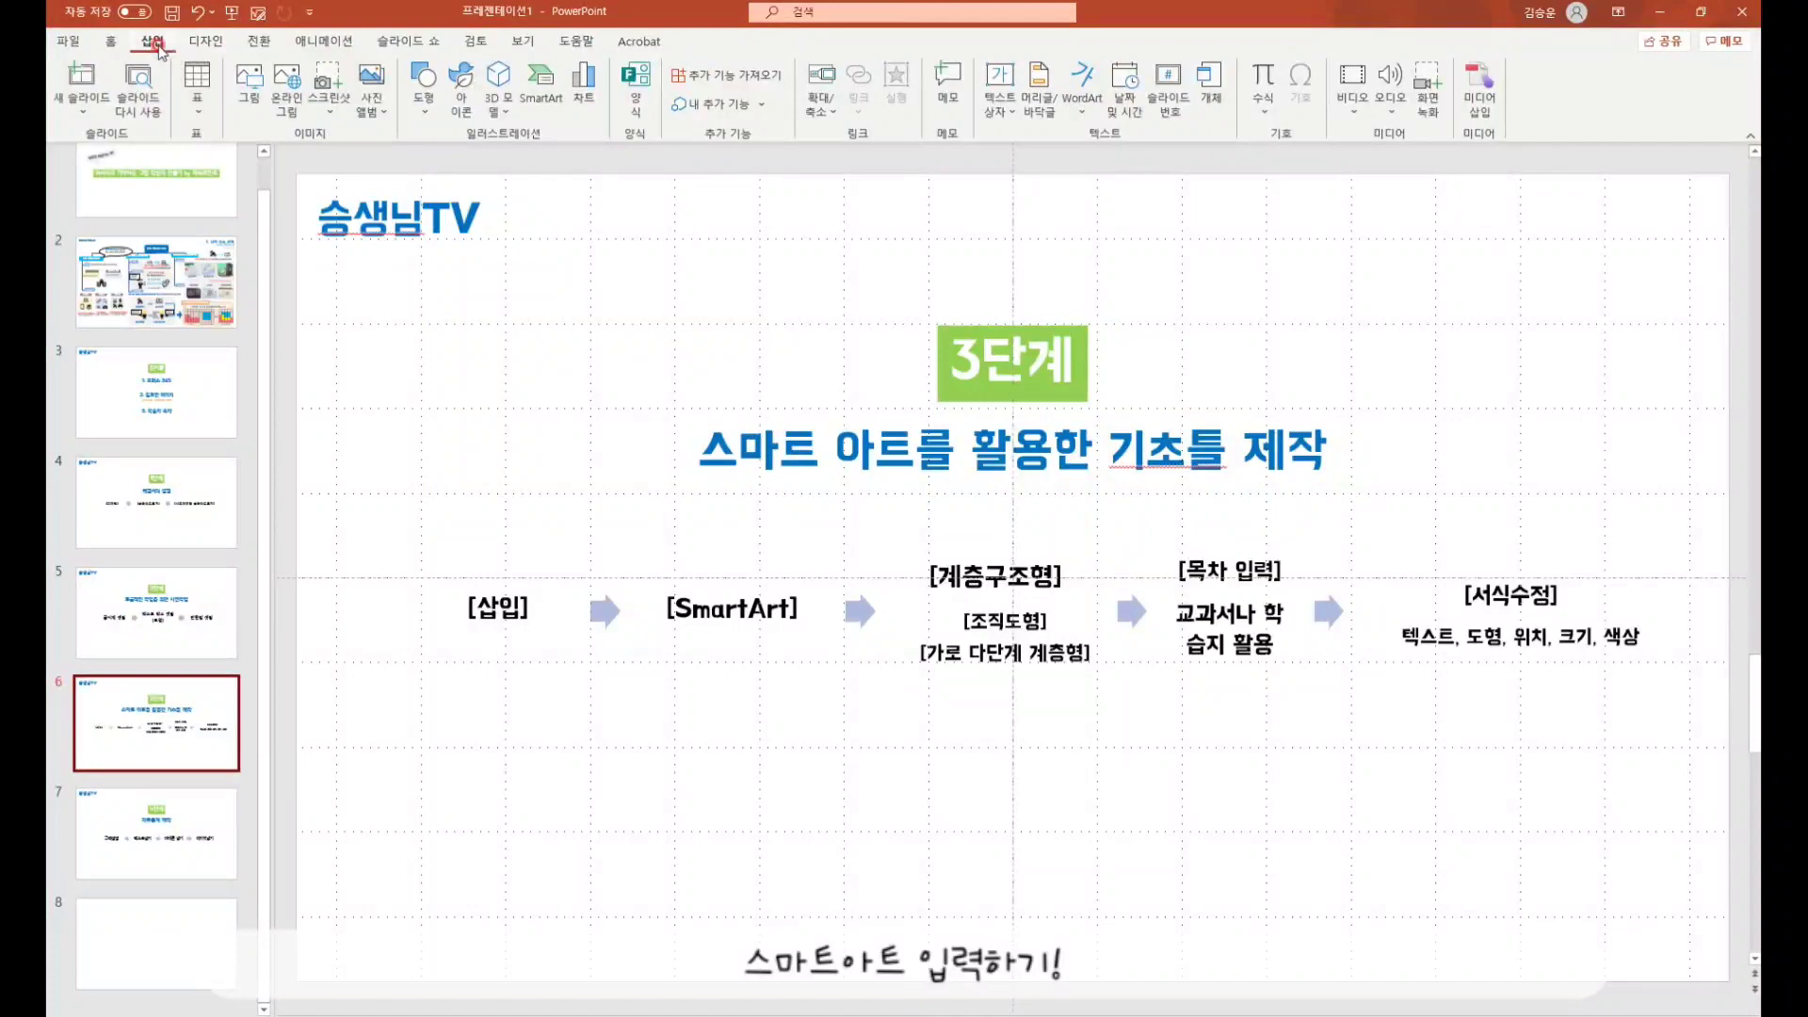
click(529, 103)
drag(748, 354, 448, 339)
click(313, 466)
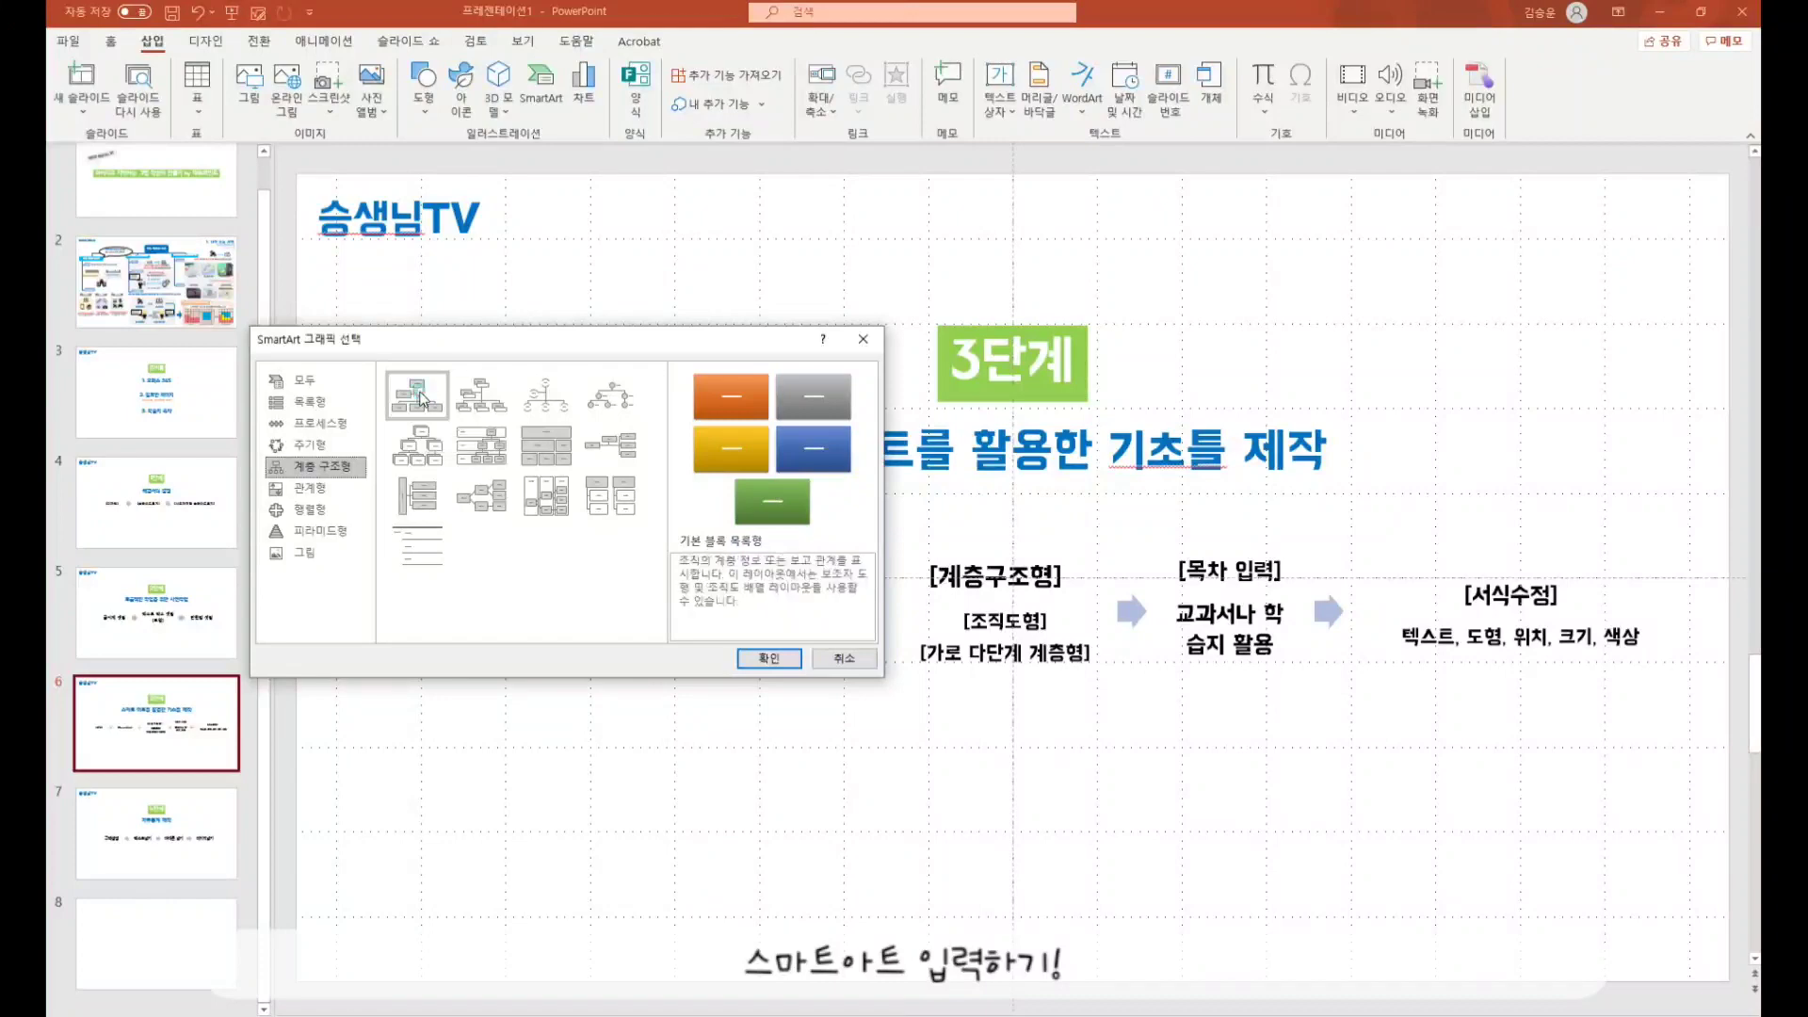
click(419, 400)
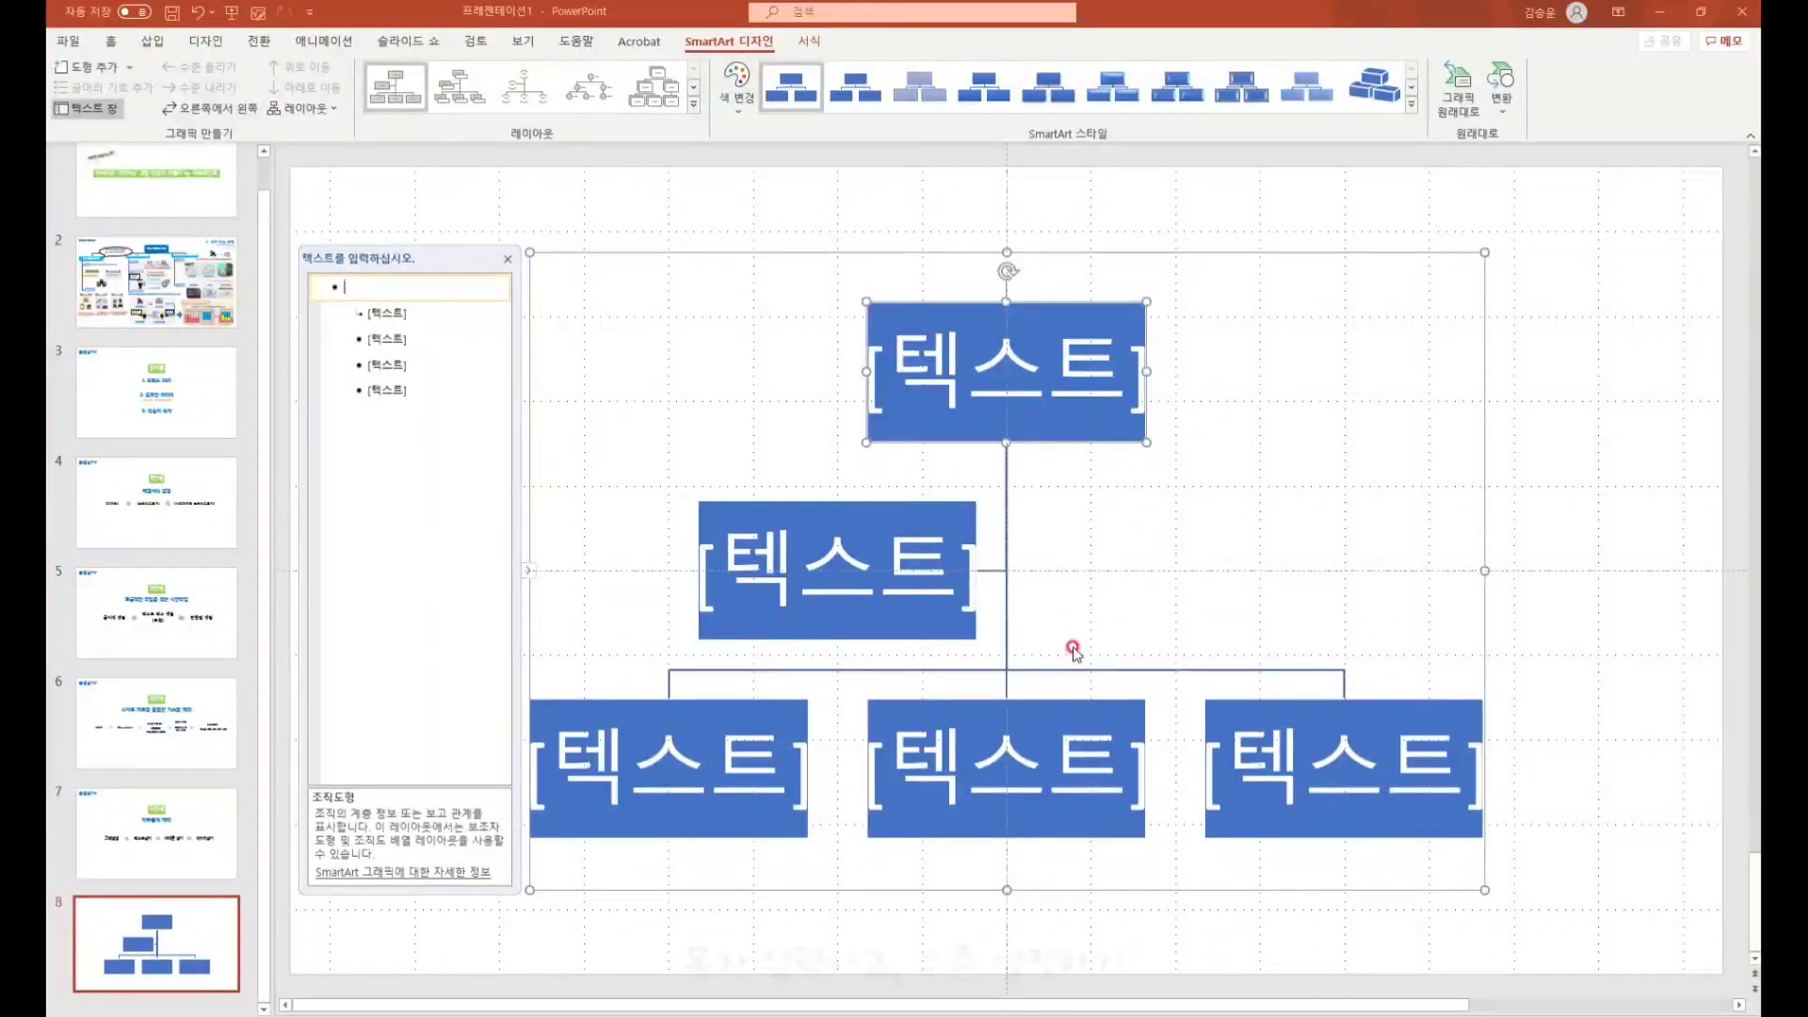
- Delete the assistant box and the other placeholder entries so the chart keeps one empty top-level entry
click(961, 634)
key(Delete)
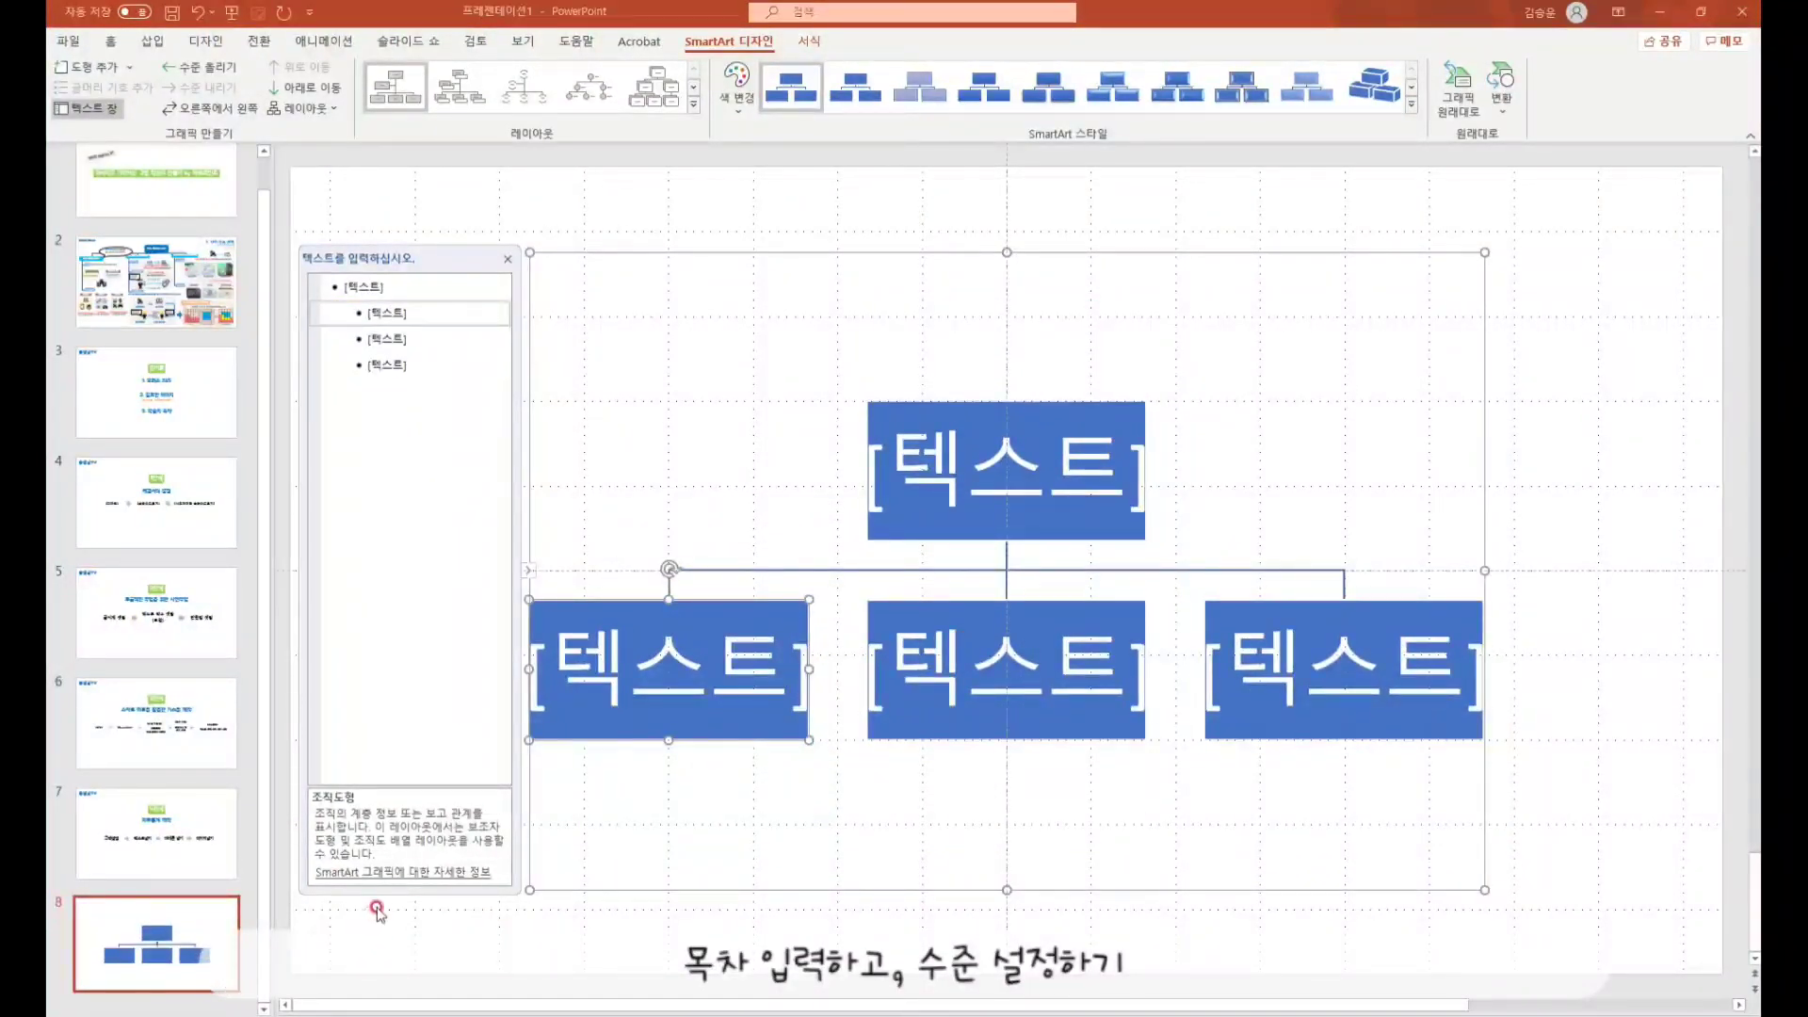
click(431, 369)
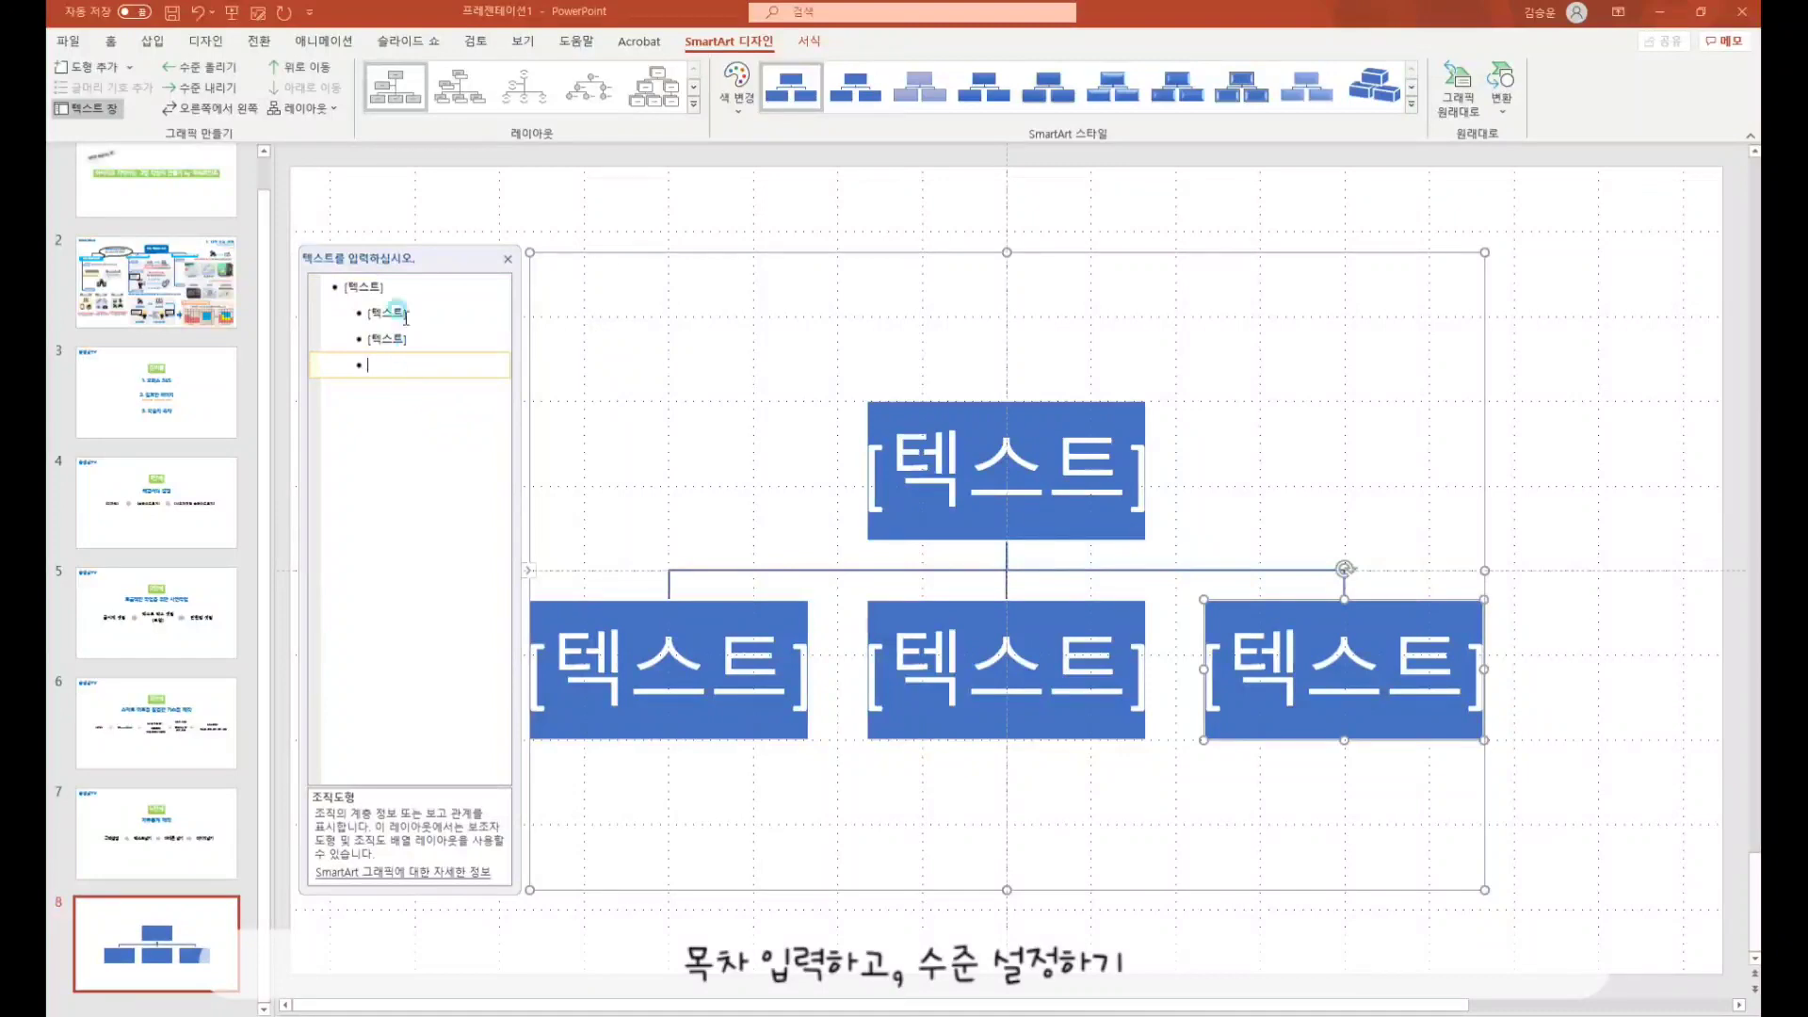
drag(406, 318, 399, 296)
key(Delete)
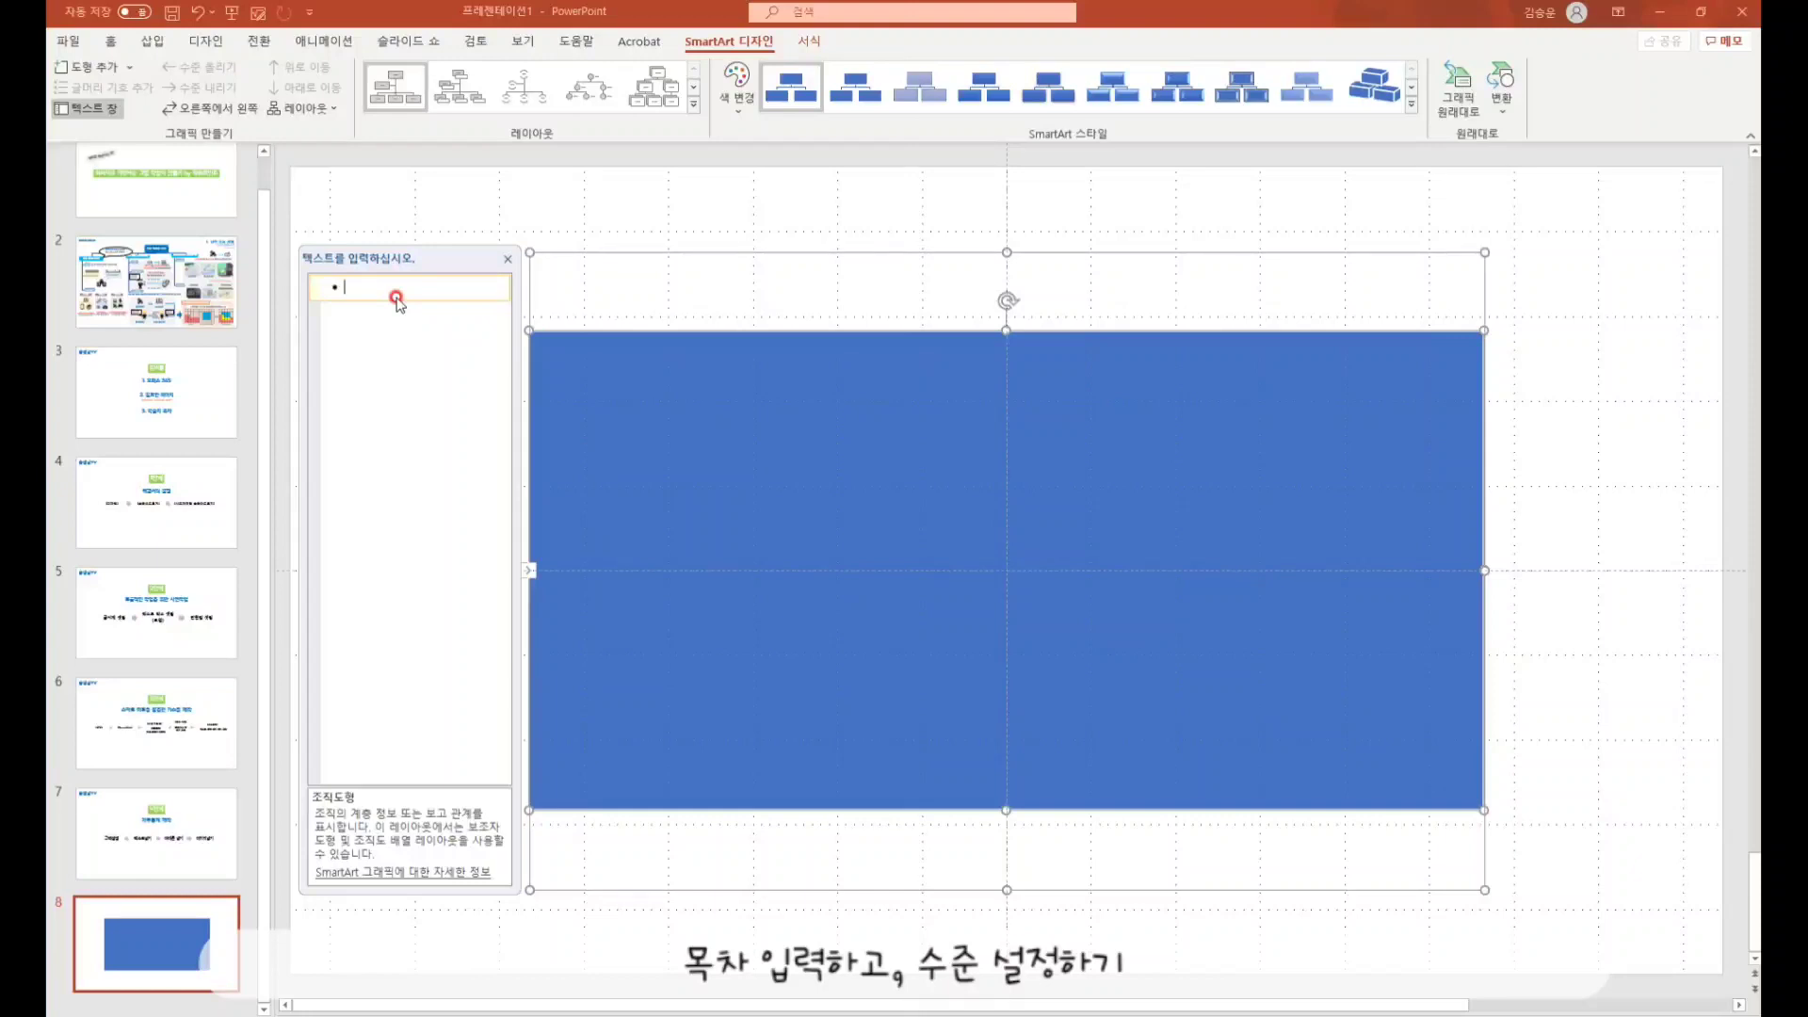
- Enter the outline entries 인권 침해의 구제, 인권 침해의 의미와 유형, 의미, 원인, 유형, 인권침해 시 구제방법, 법원, 헌법재판소, 국가인권위원회 and 국민권익위원회
text(인권 침해)
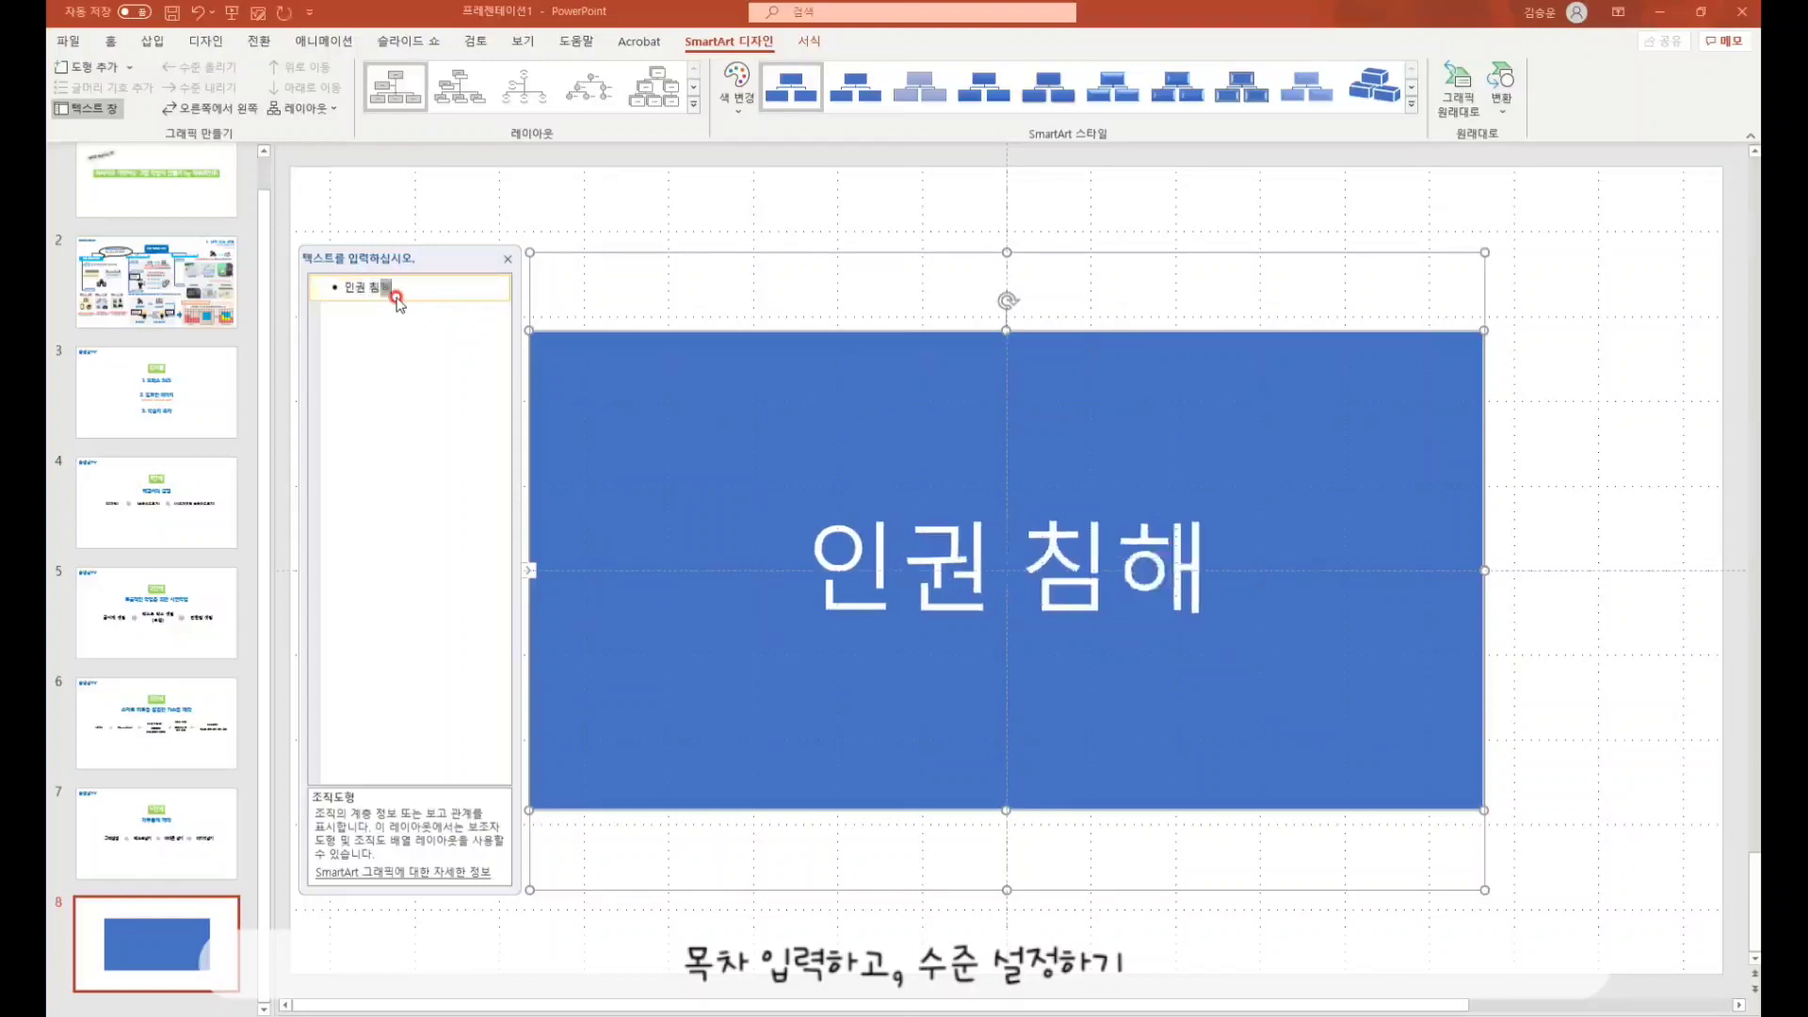
text(의 구제)
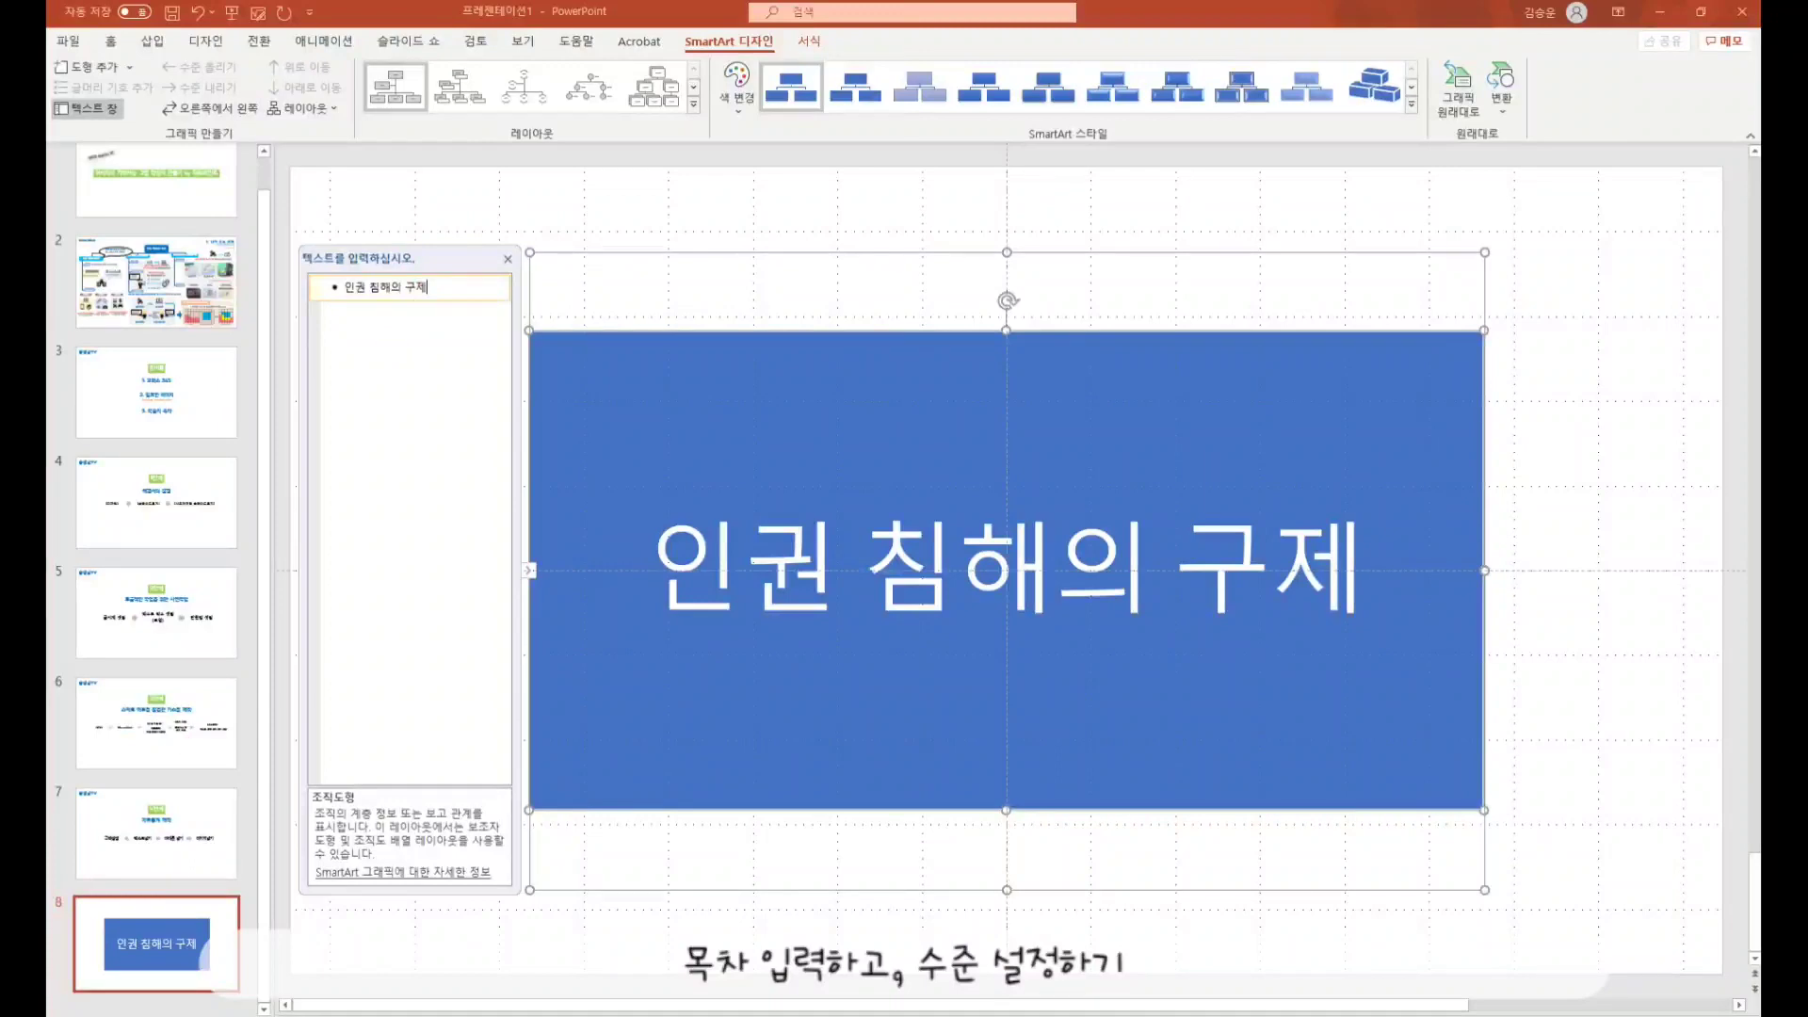
text(인권 침해의 의미와 유형 의미 원인 유형 인권침해 시 구제방법 법원 헌법재판소 국가인권위원회 국민권익위원회)
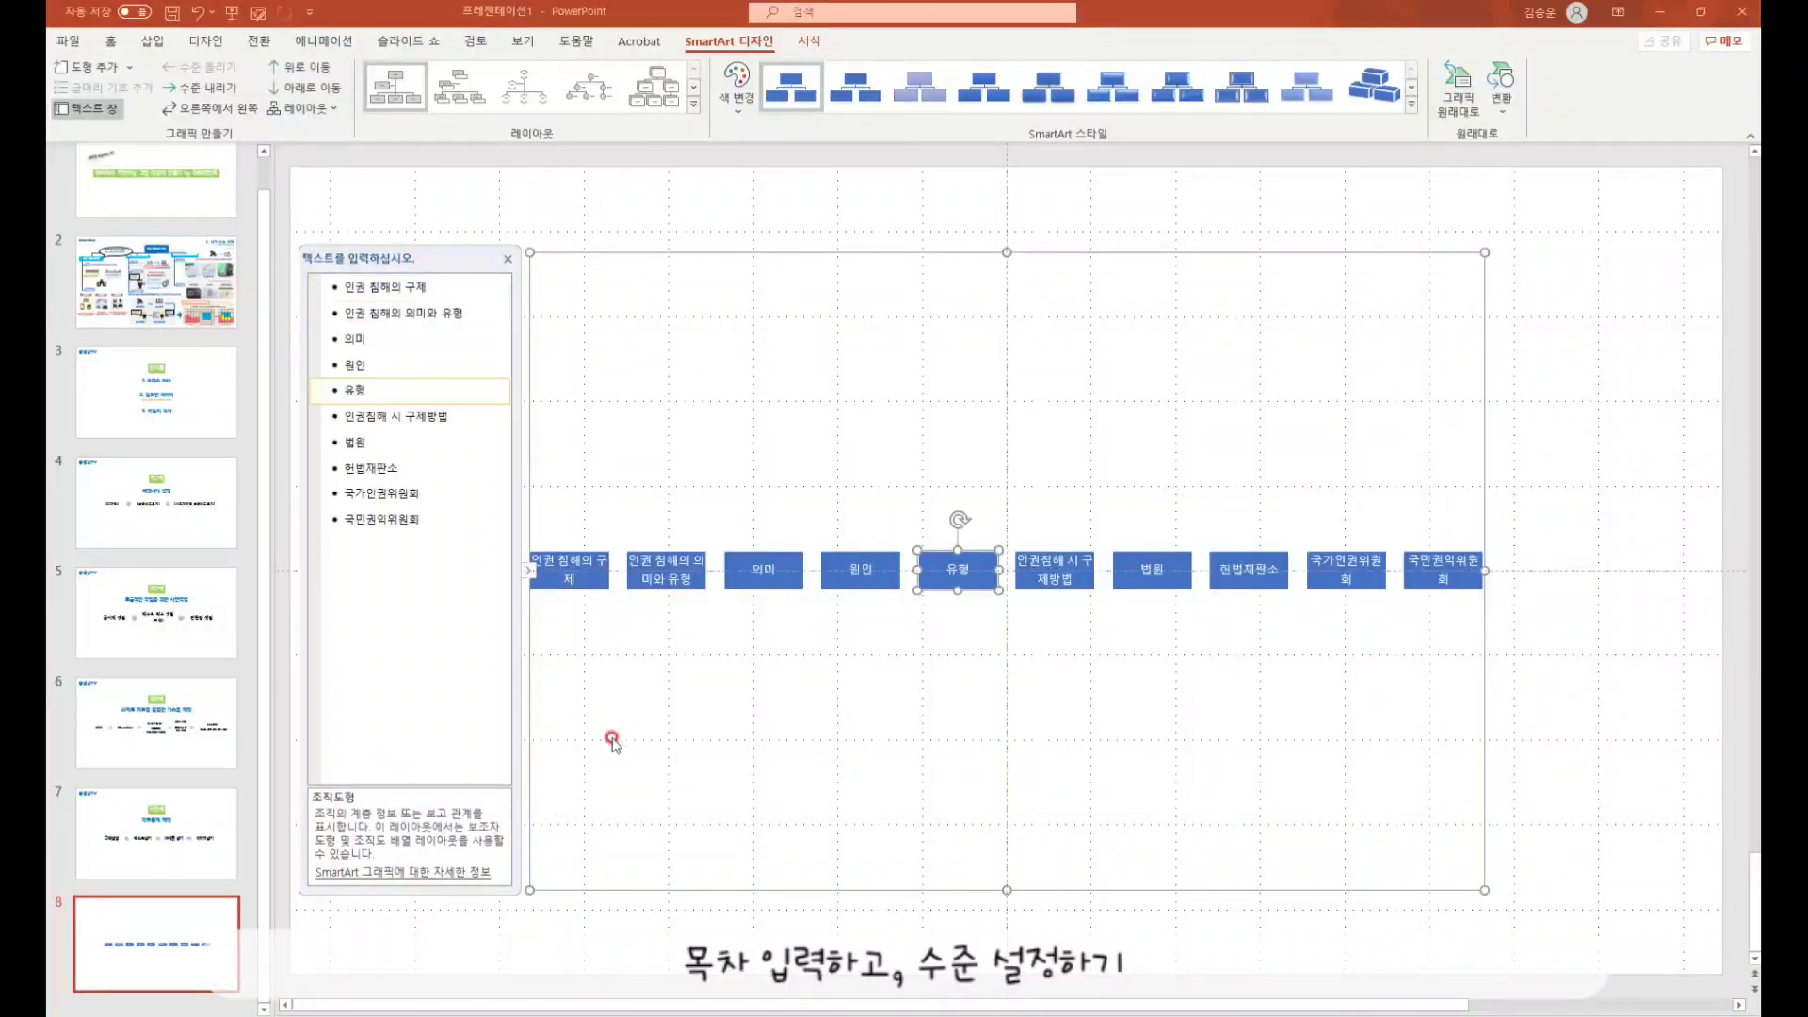
drag(415, 298, 420, 554)
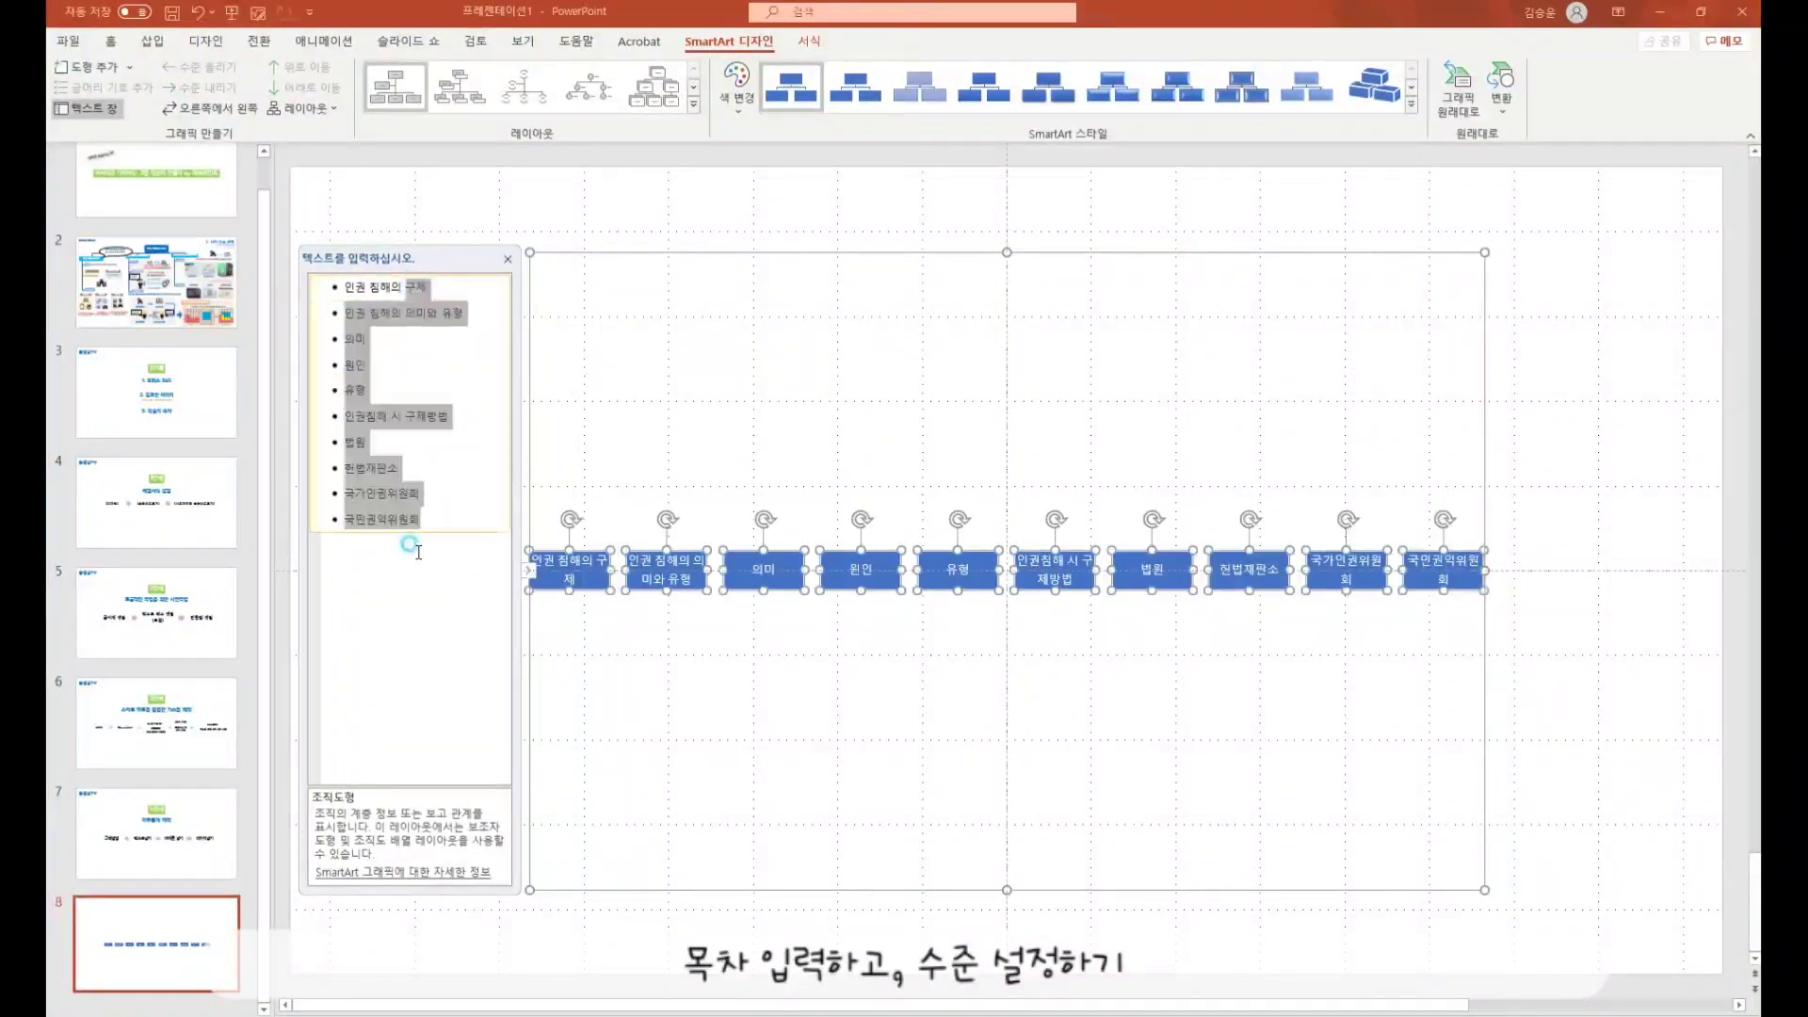
click(423, 567)
drag(419, 288, 524, 550)
click(590, 608)
click(584, 570)
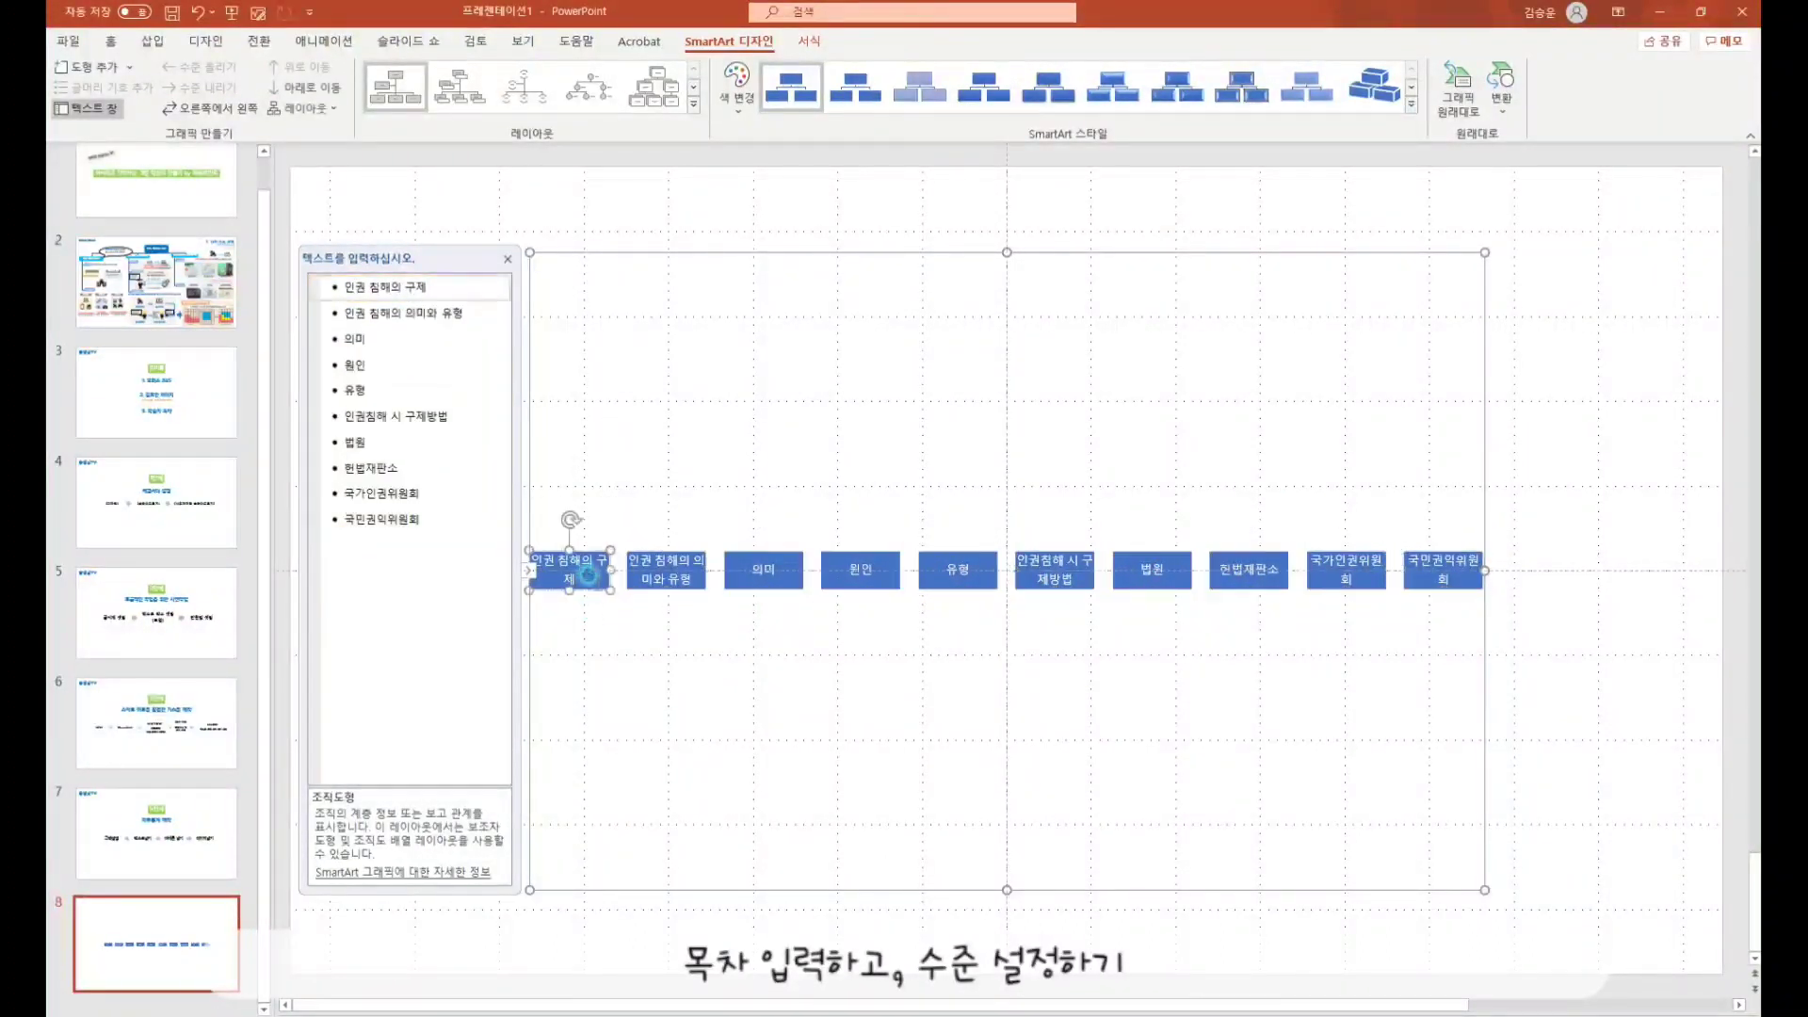
click(1166, 656)
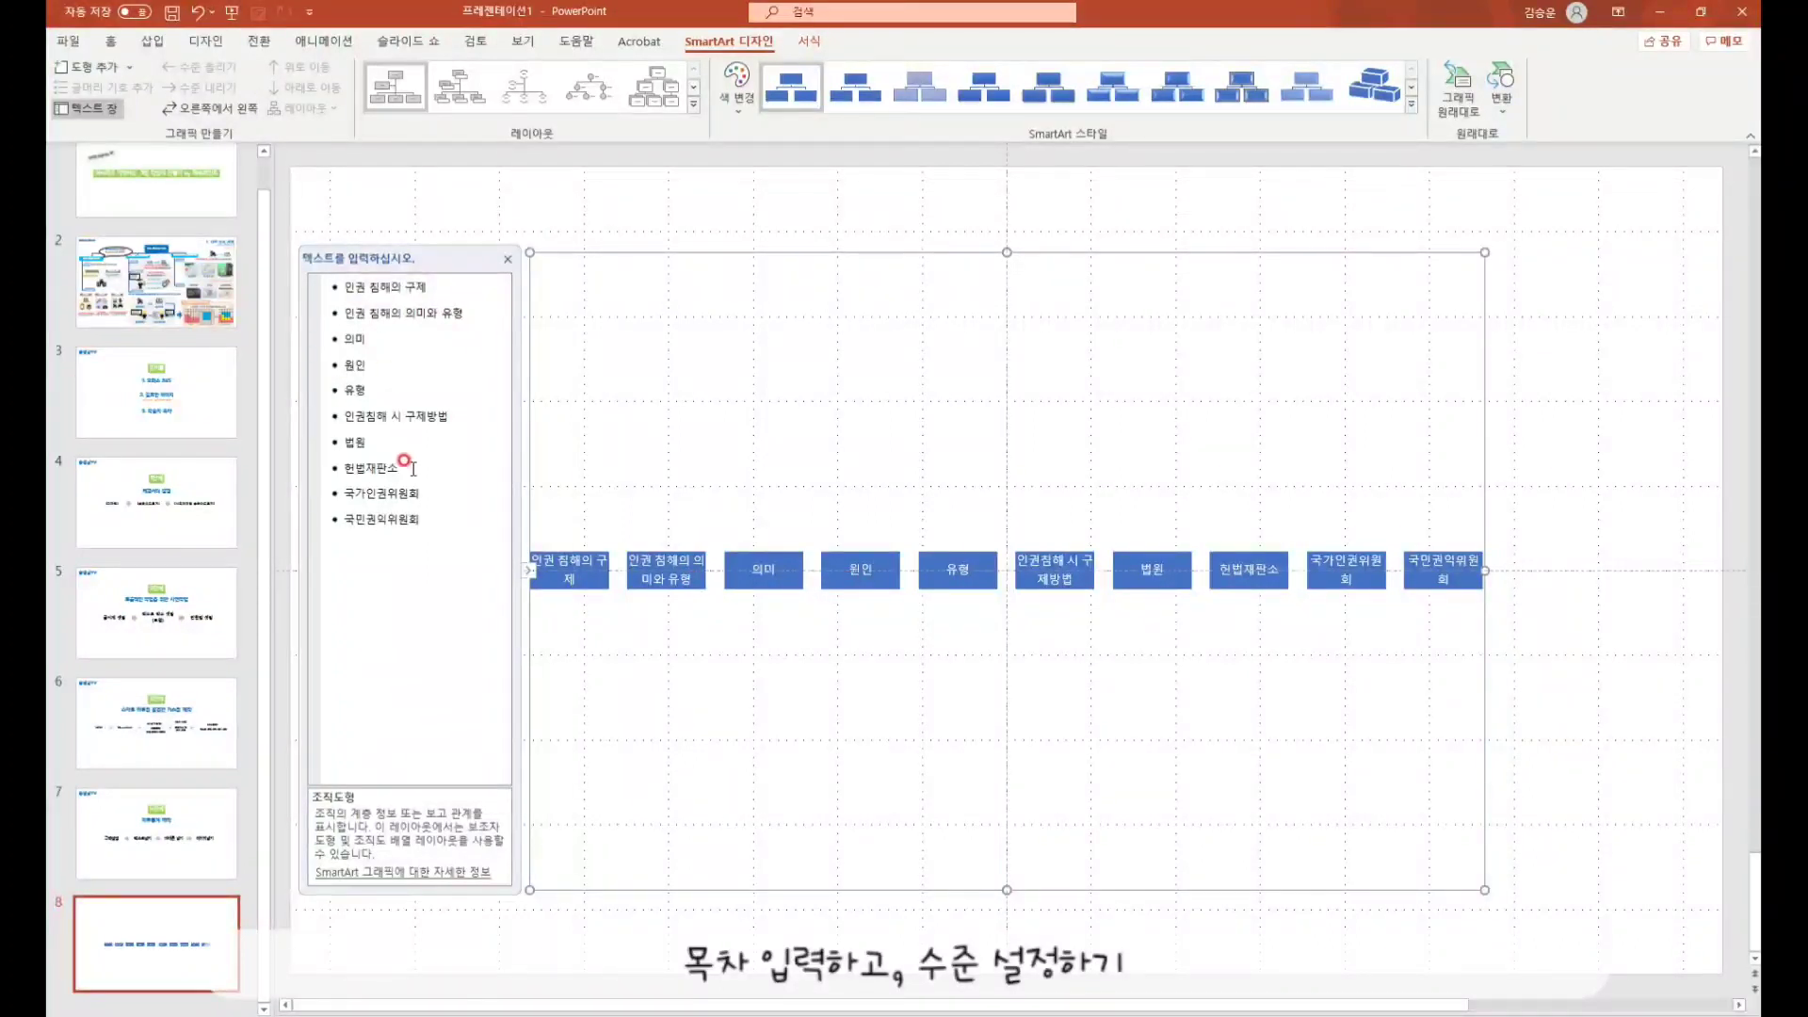
drag(380, 330, 390, 388)
click(201, 87)
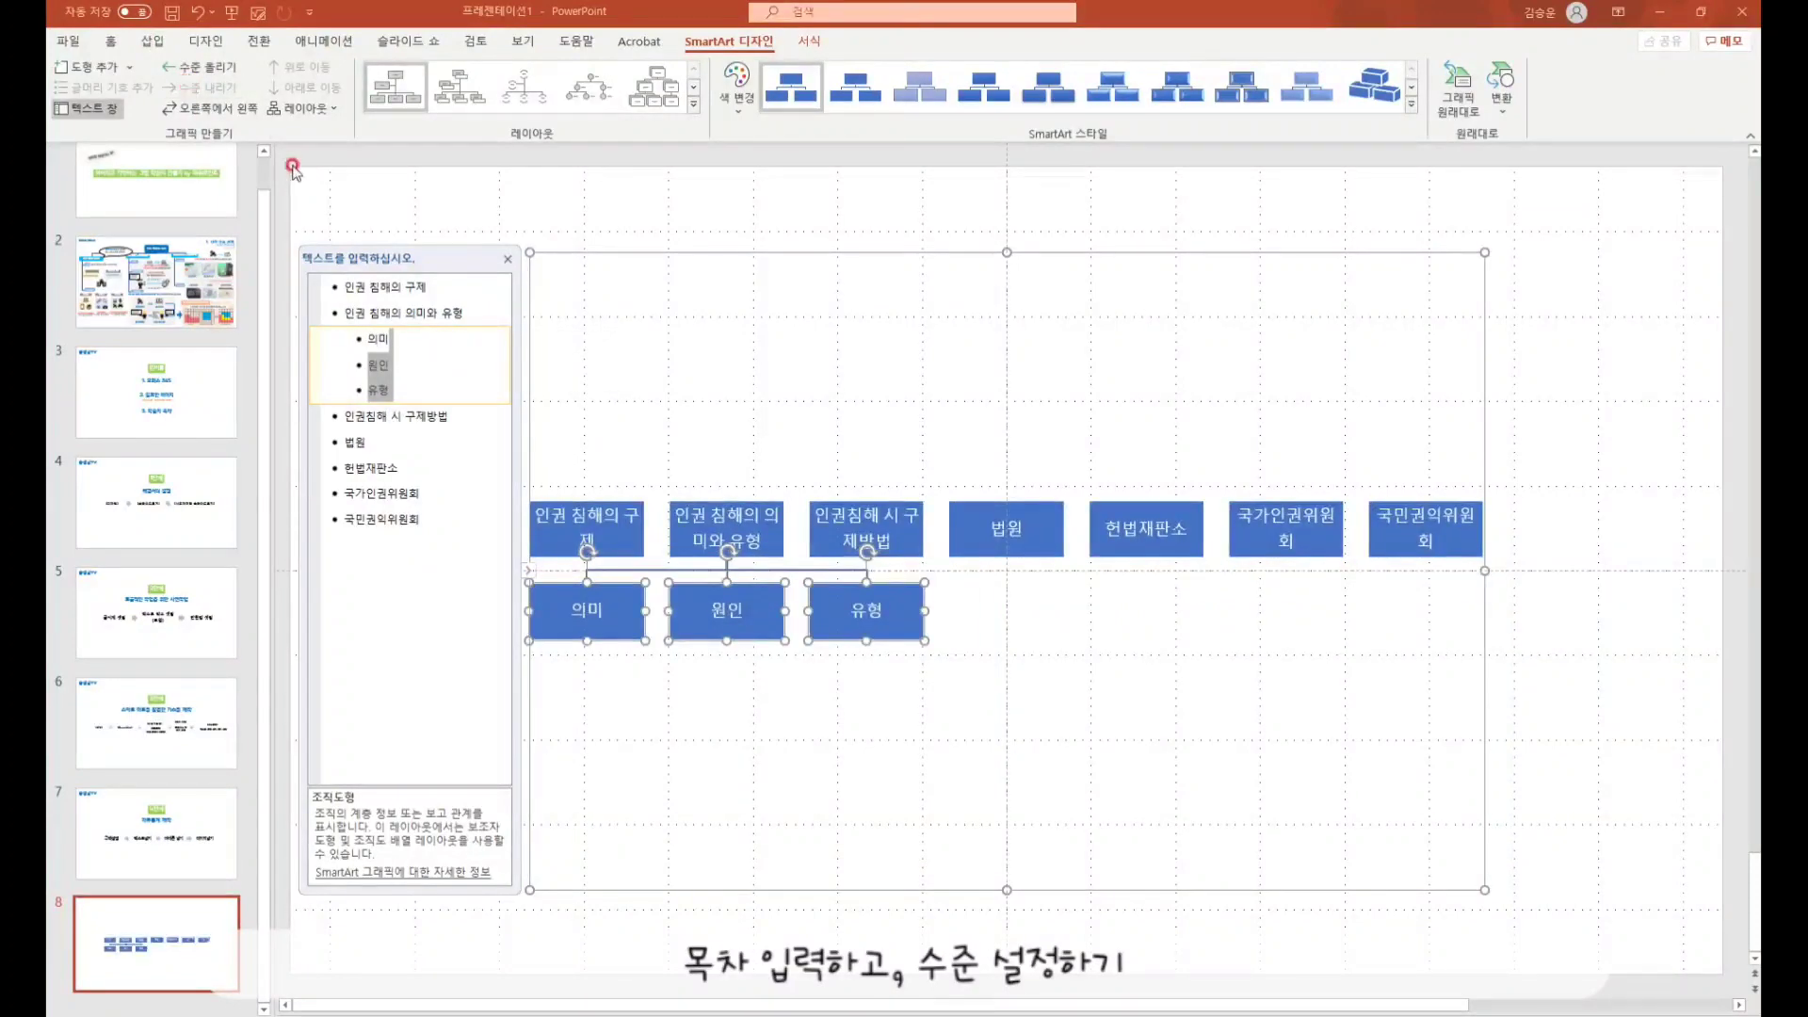
click(199, 66)
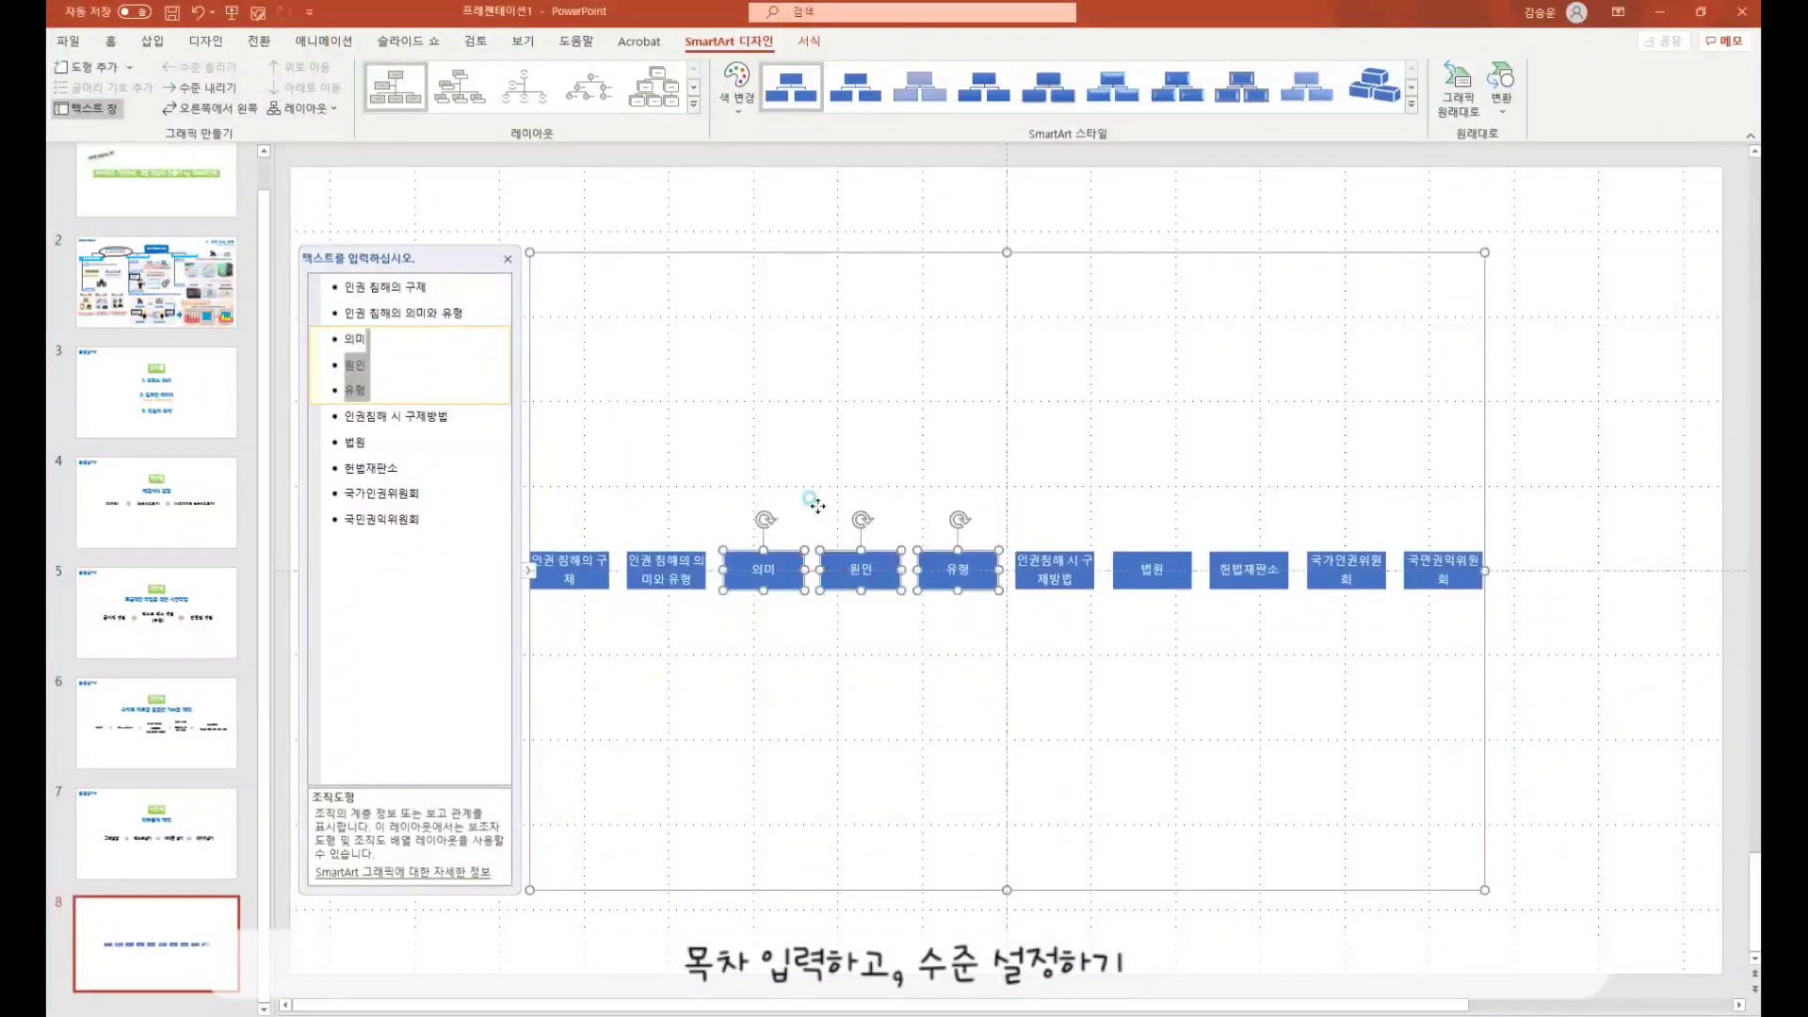
- Demote 인권 침해의 의미와 유형 to the second level and 의미, 원인 and 유형 to the third level beneath it
click(816, 504)
click(783, 580)
ctrl+click(860, 577)
ctrl+click(942, 571)
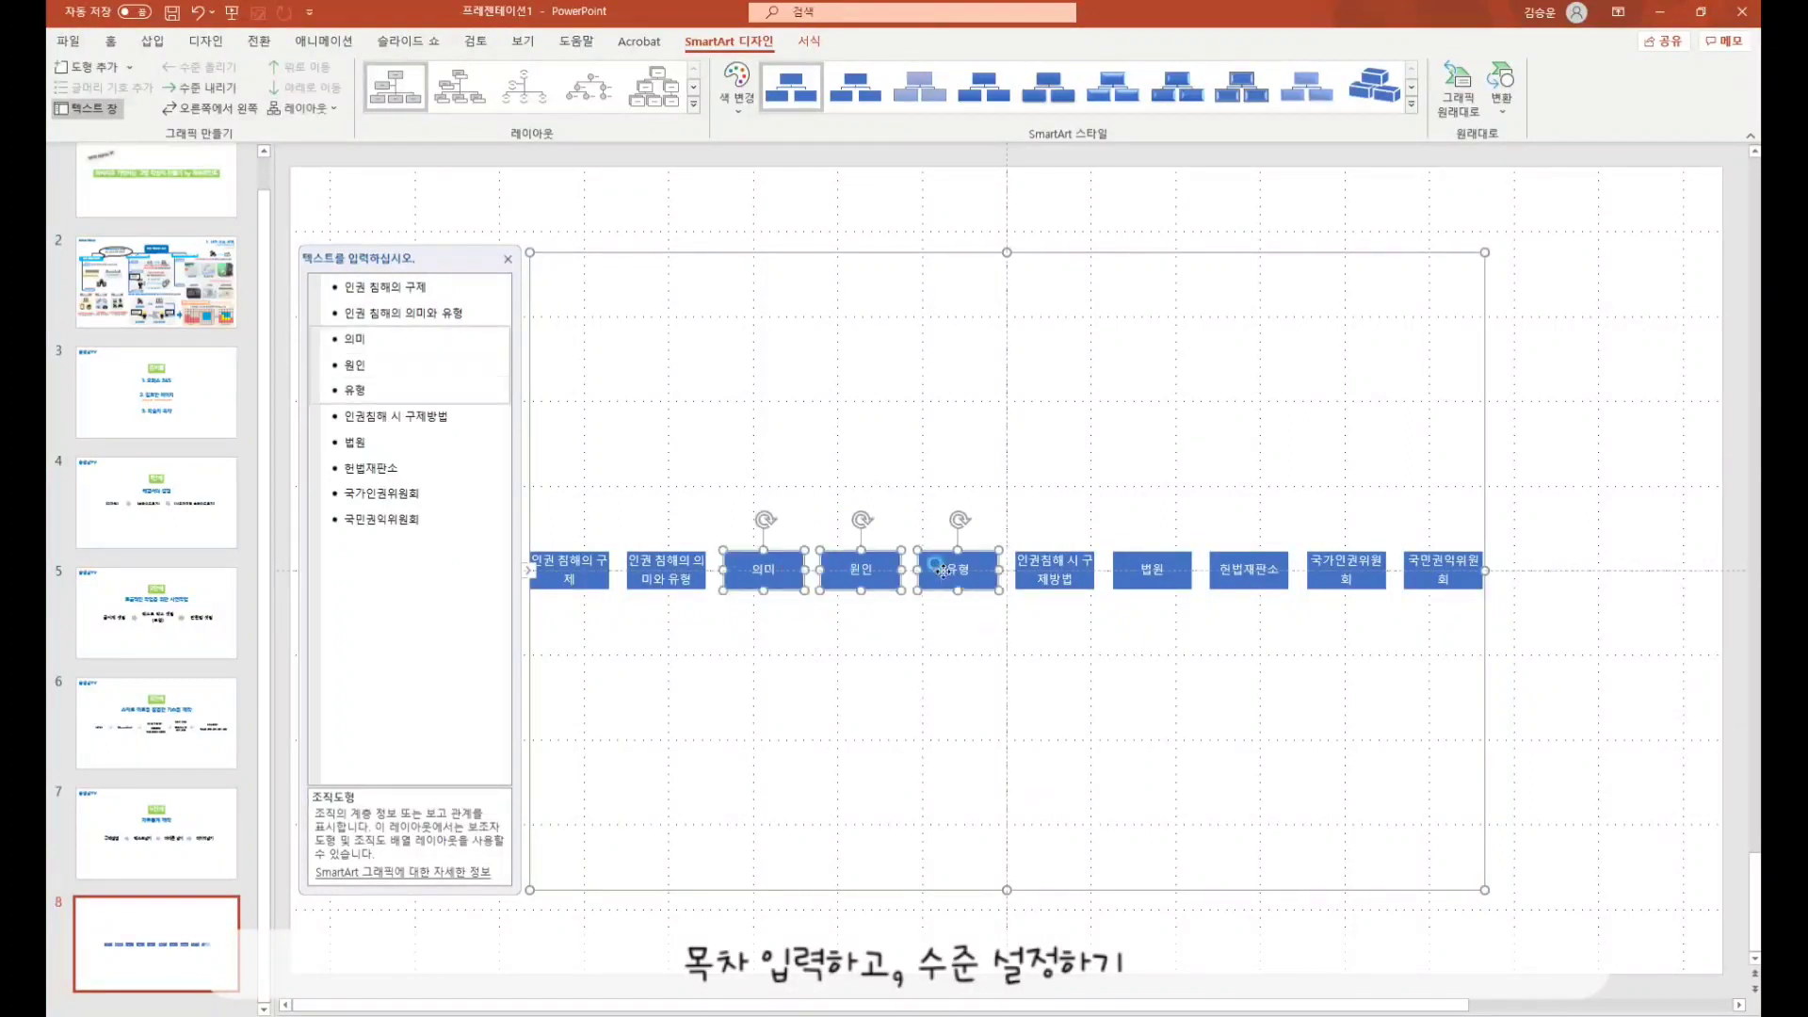
click(199, 86)
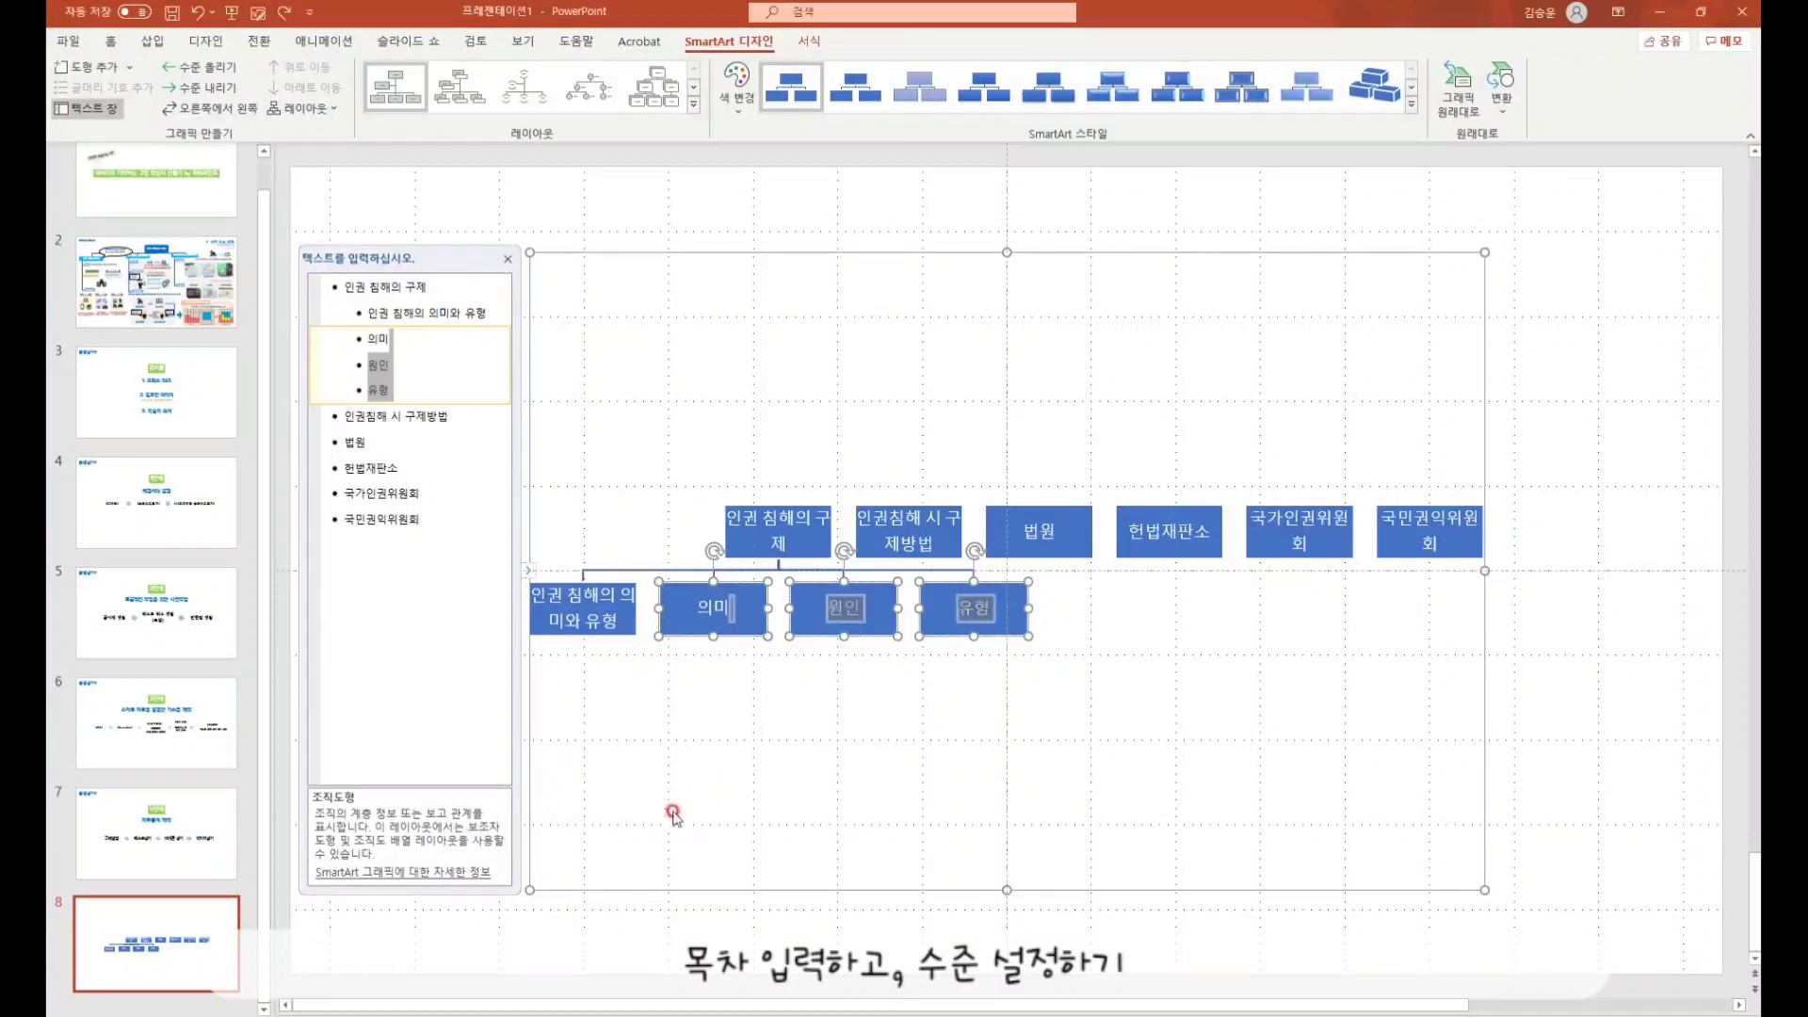
click(463, 334)
drag(476, 352, 443, 390)
click(213, 89)
- Demote 인권침해 시 구제방법 to the second level and 법원, 헌법재판소, 국가인권위원회 and 국민권익위원회 to the third level beneath it
click(429, 416)
drag(367, 442, 422, 519)
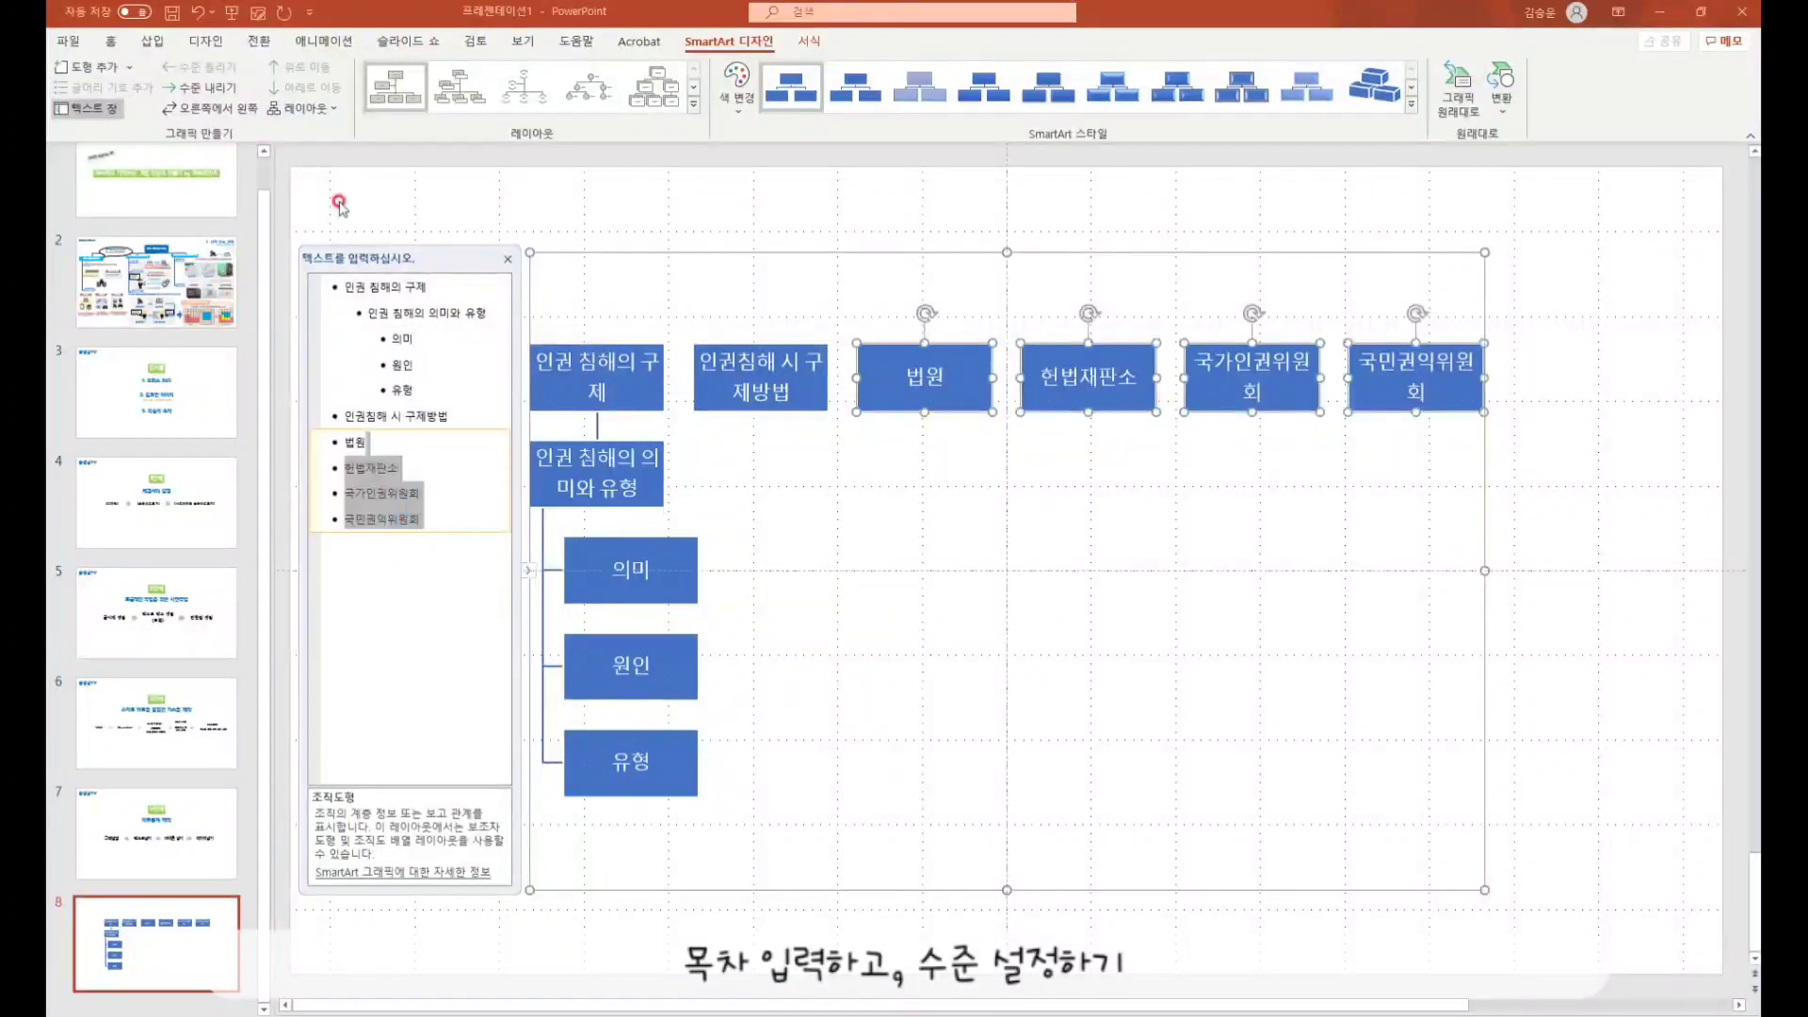
click(206, 87)
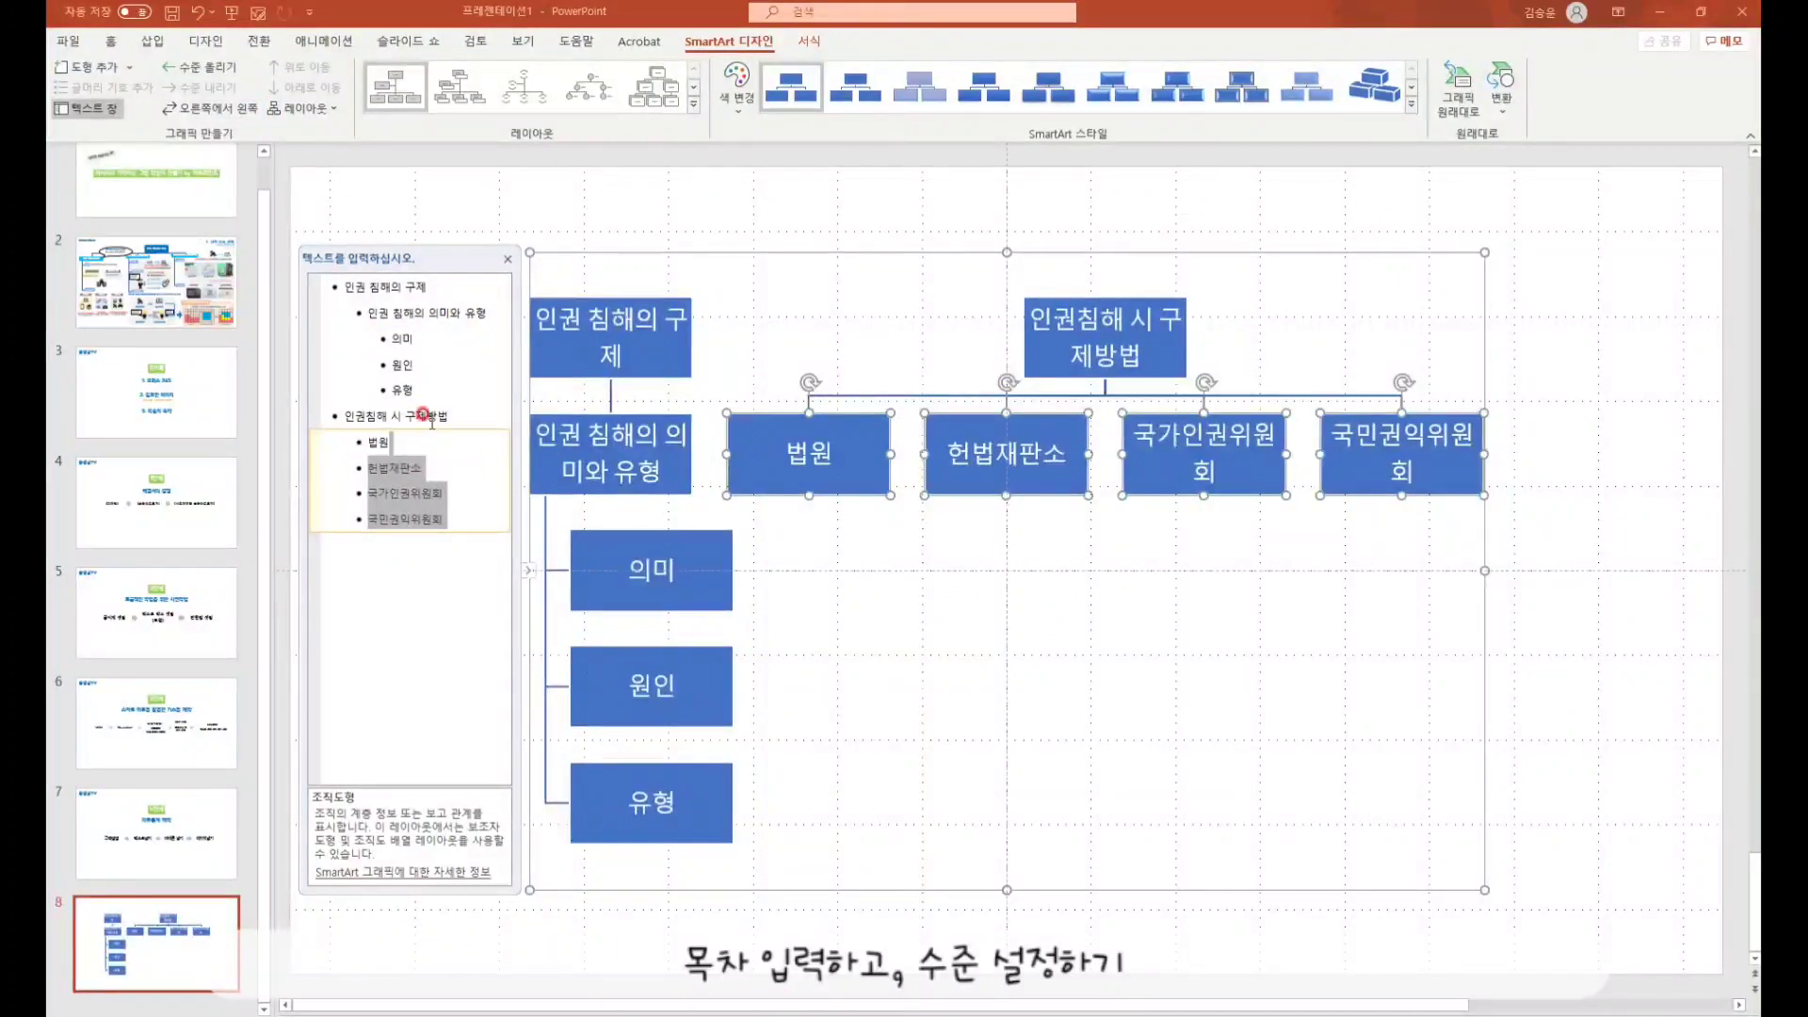
click(429, 416)
click(206, 88)
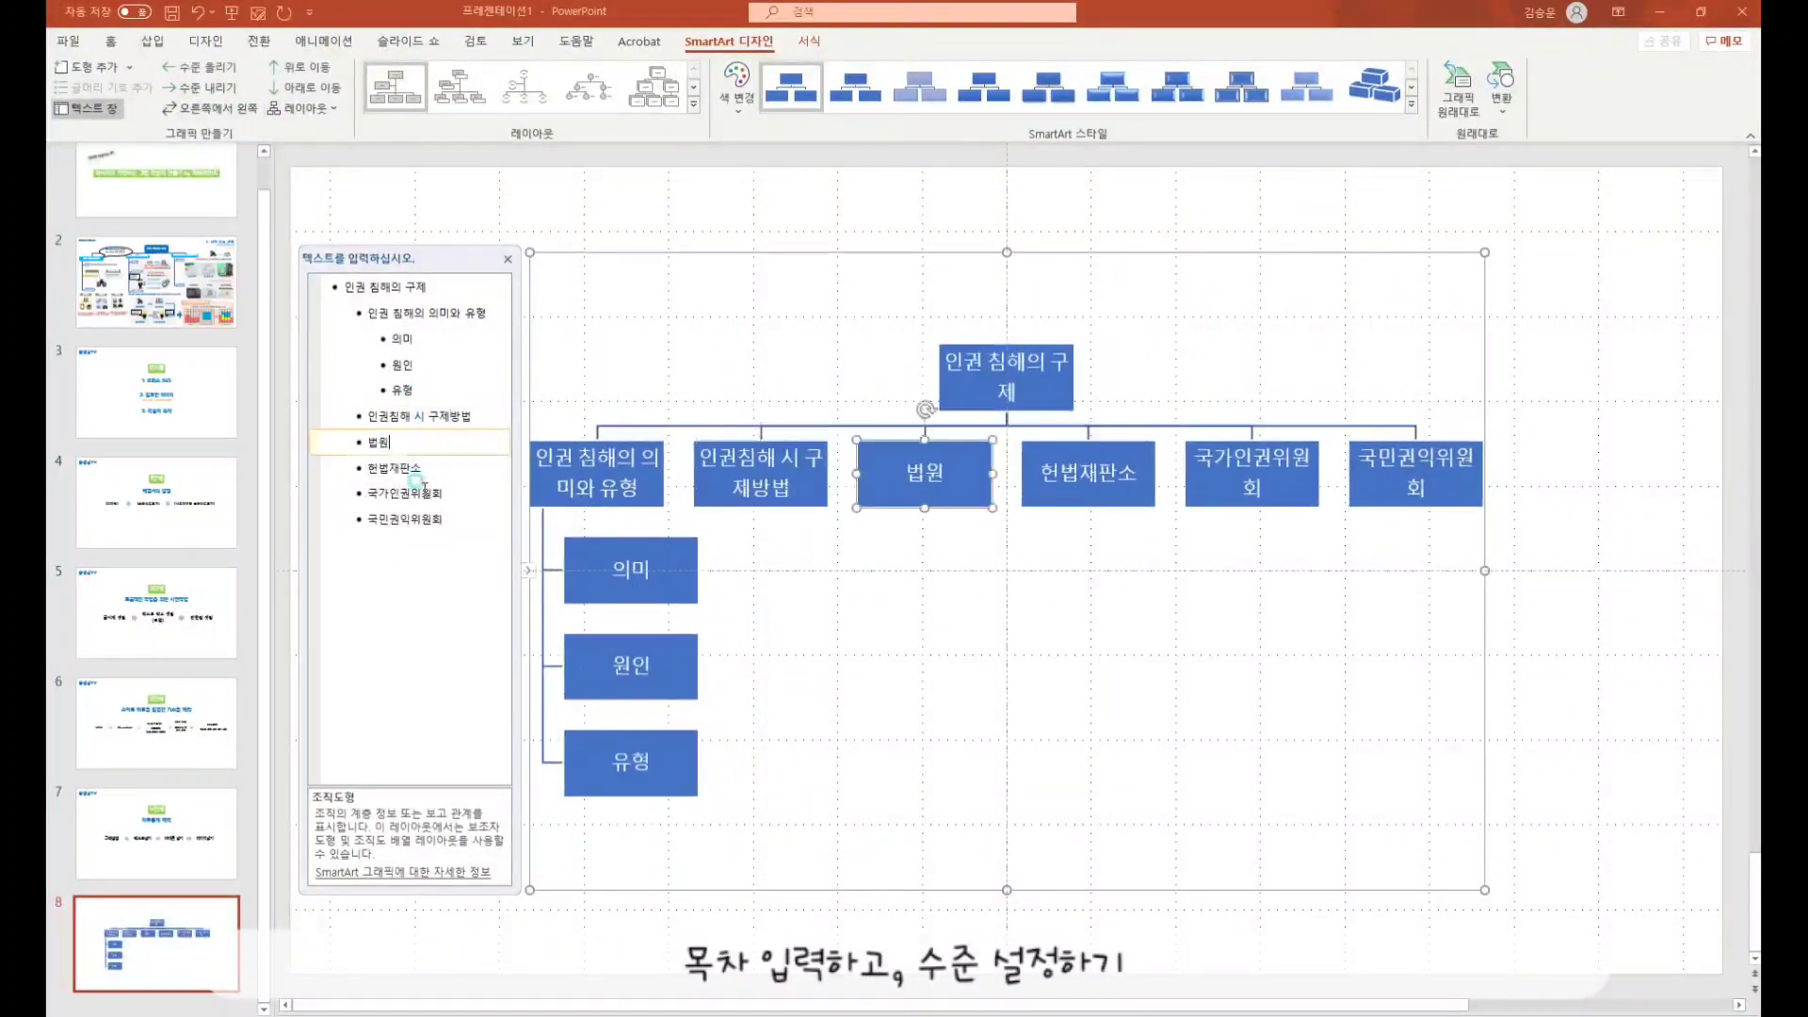
click(203, 88)
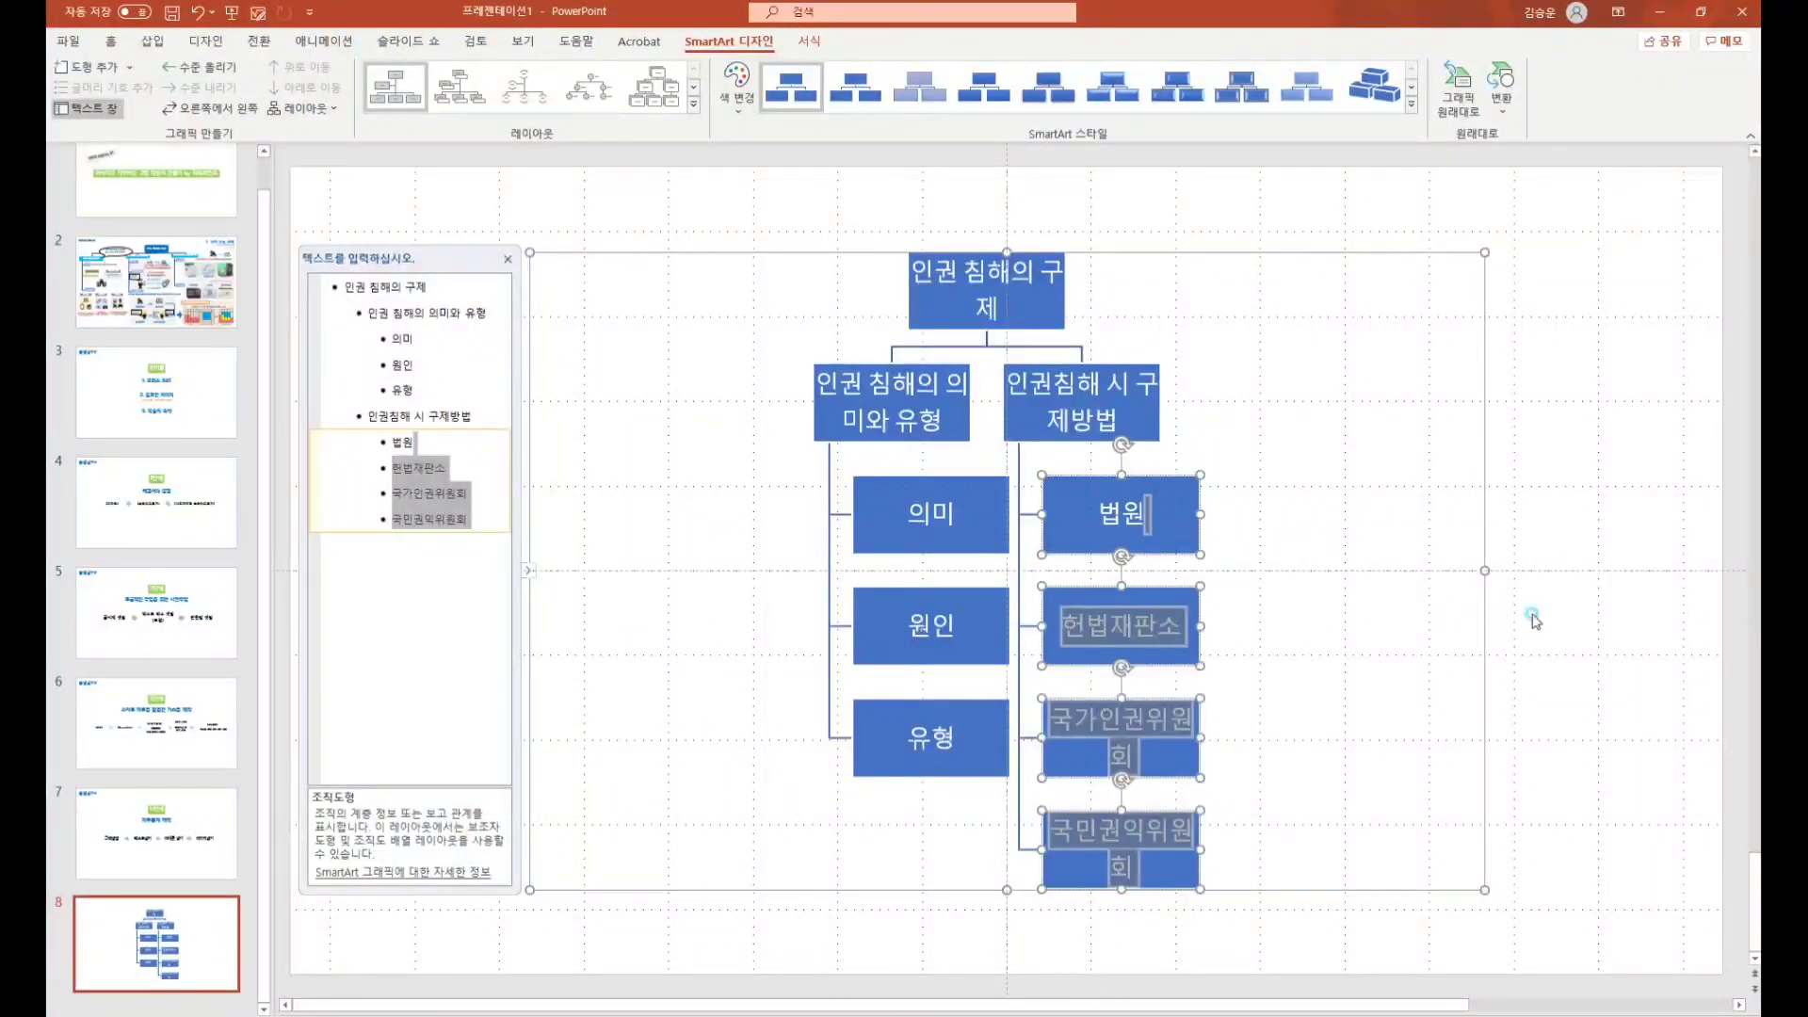
click(1532, 619)
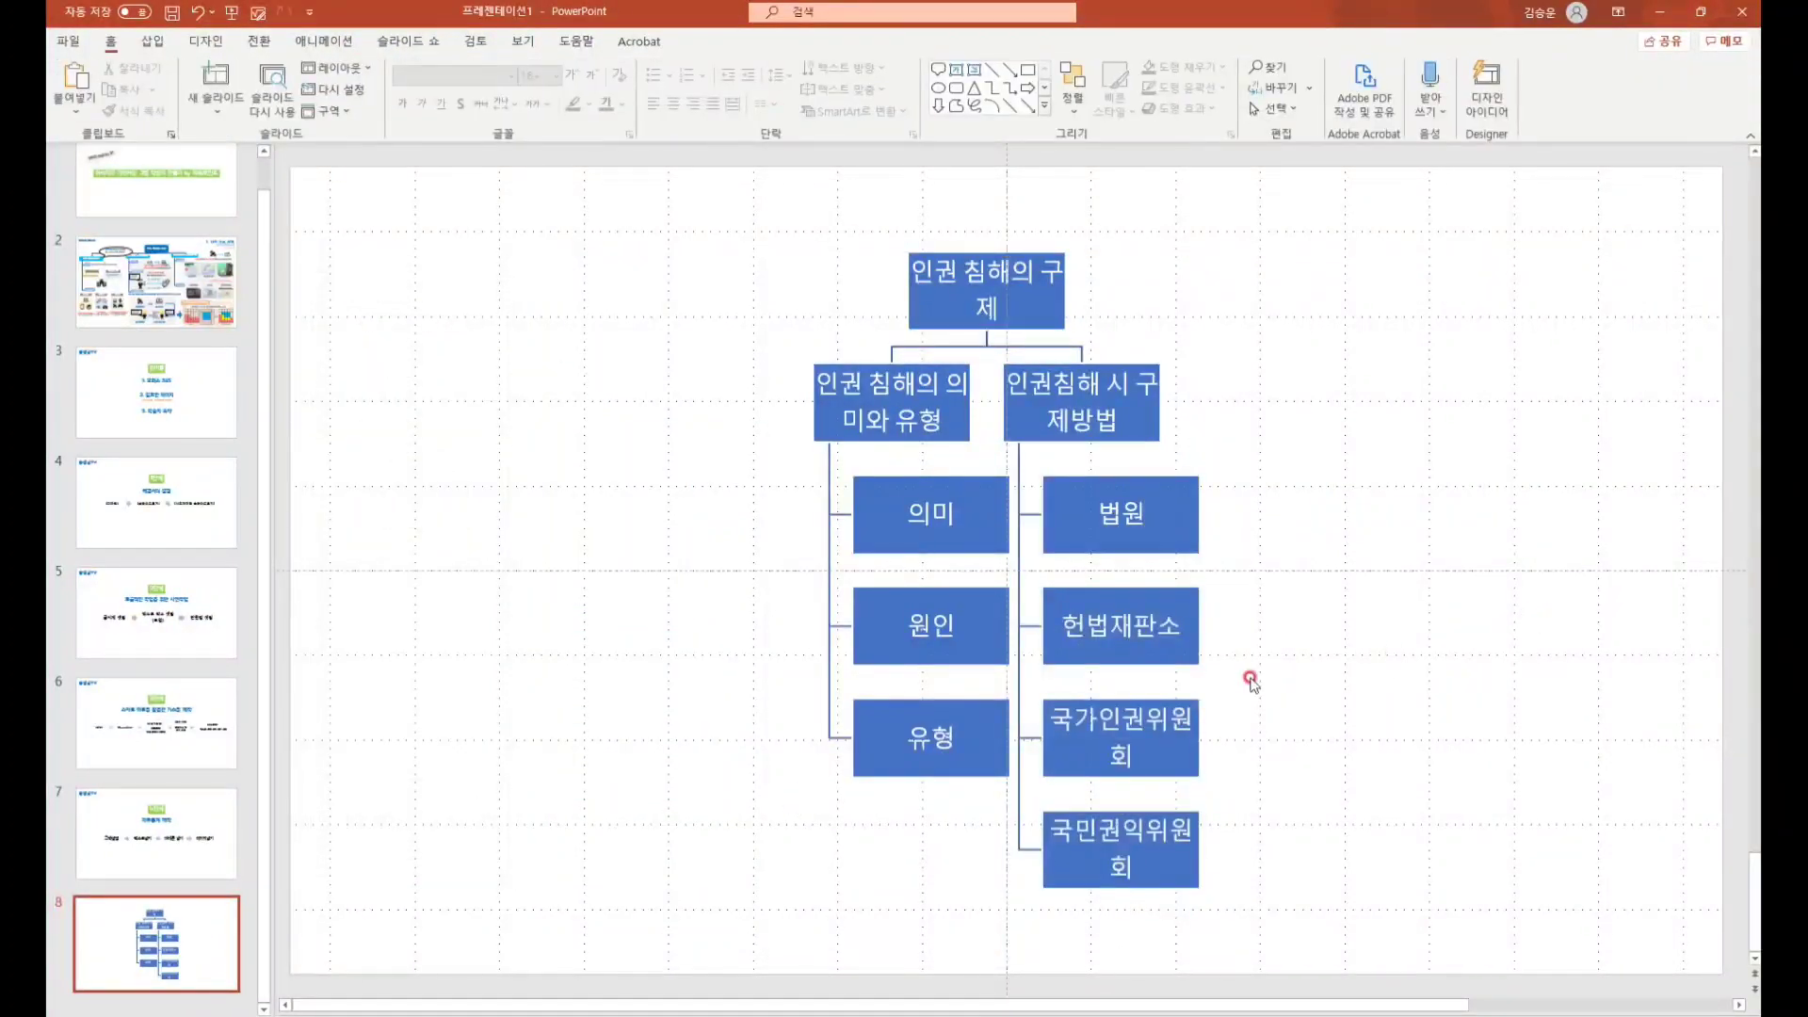
- Enlarge the SmartArt graphic's frame to the full slide width and down to near the slide's lower edge
click(1154, 691)
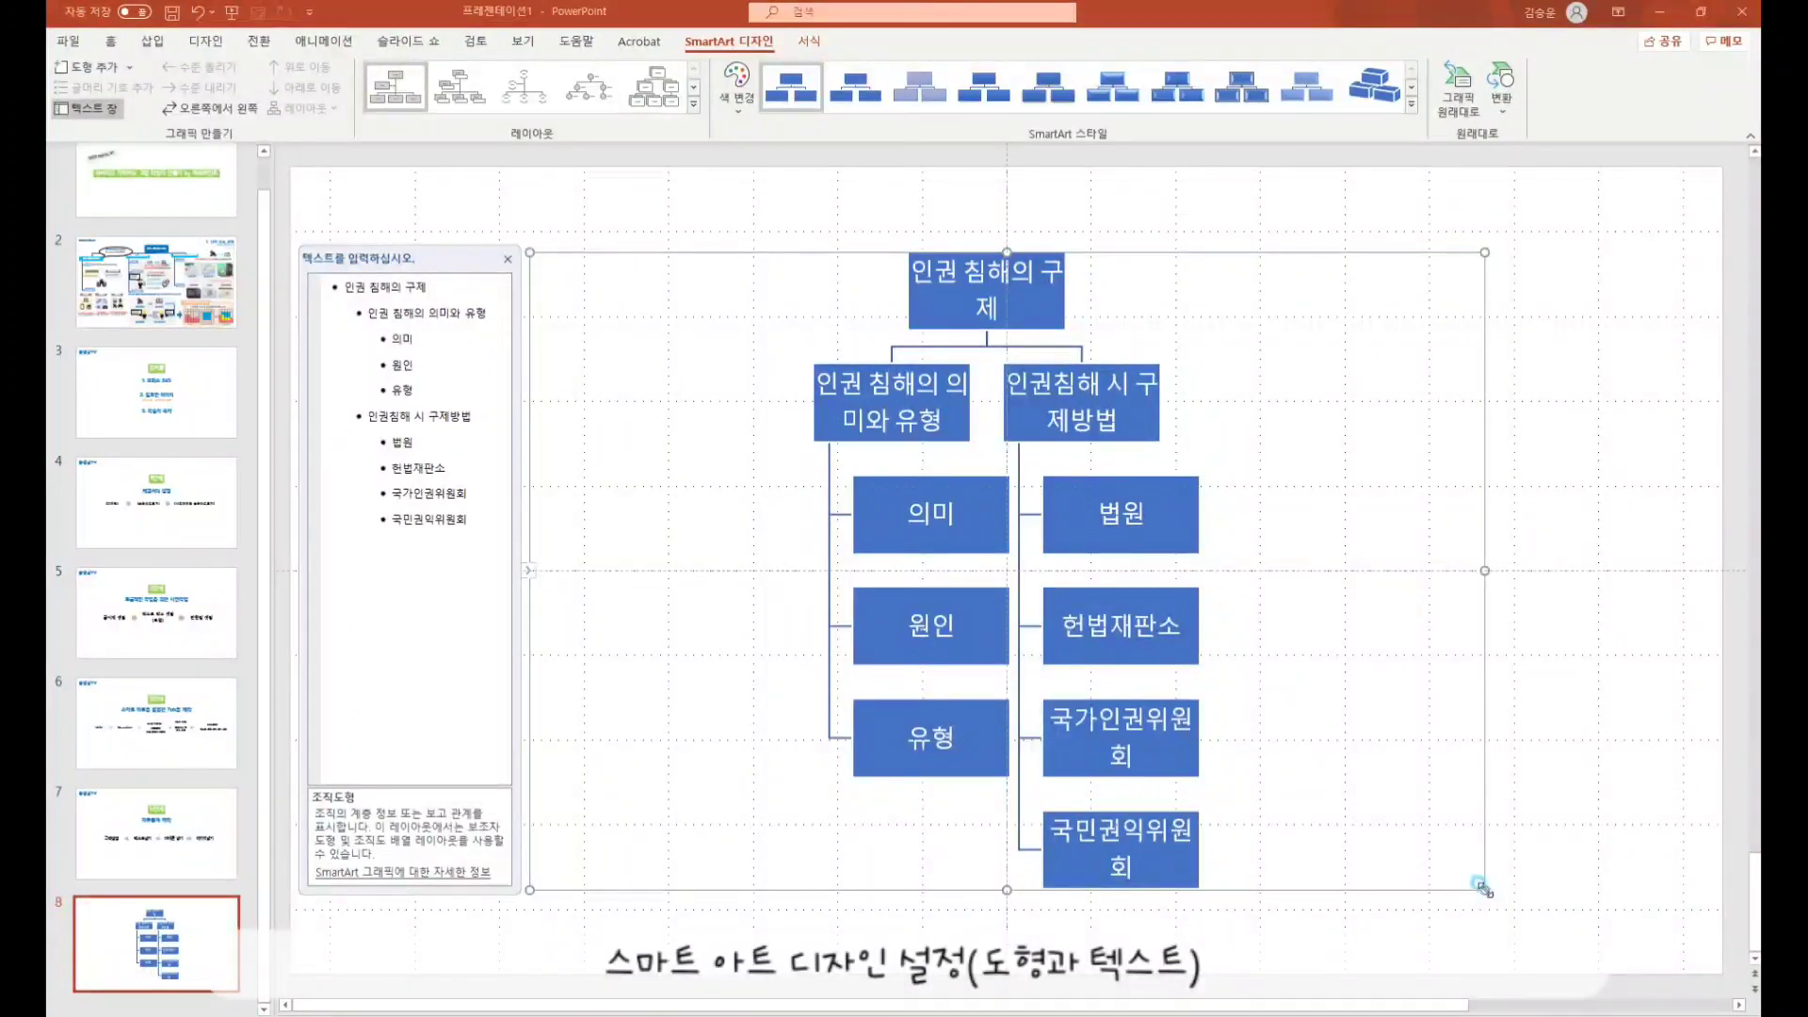
drag(1485, 890, 1718, 965)
drag(531, 964, 290, 962)
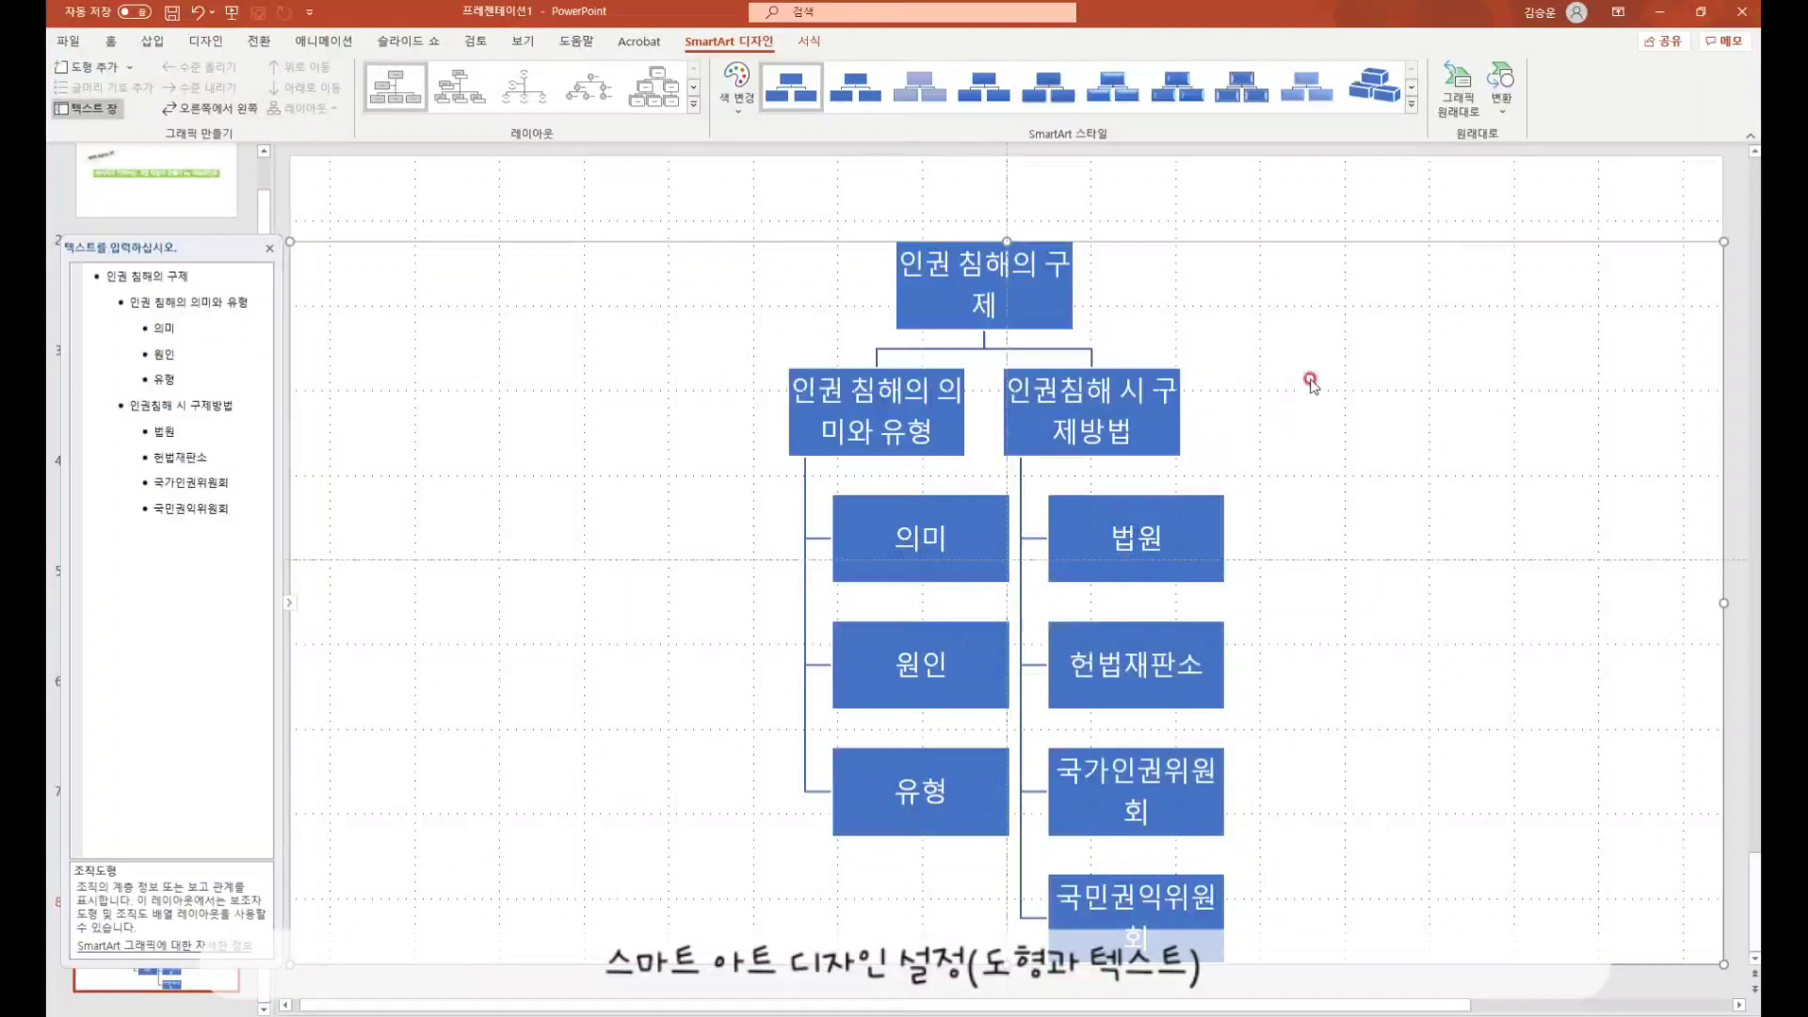
click(989, 292)
click(951, 424)
drag(933, 541, 936, 535)
click(1104, 556)
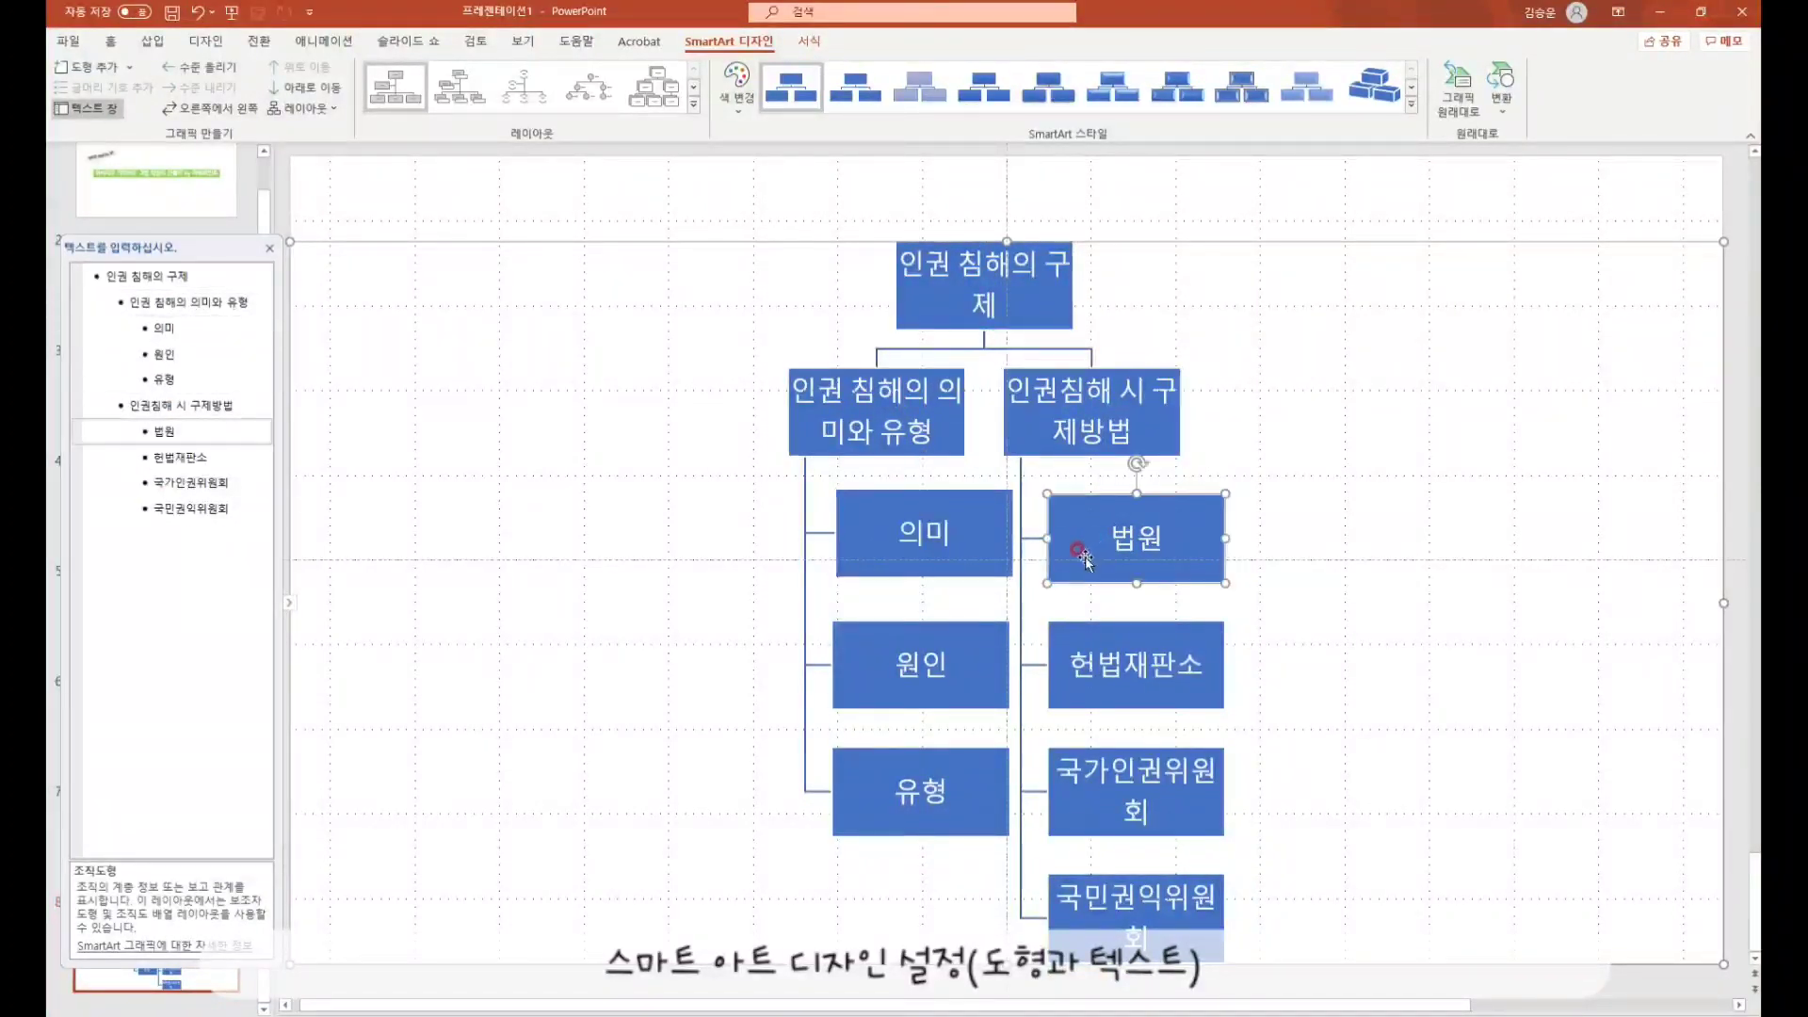
key(ctrl+z)
click(991, 292)
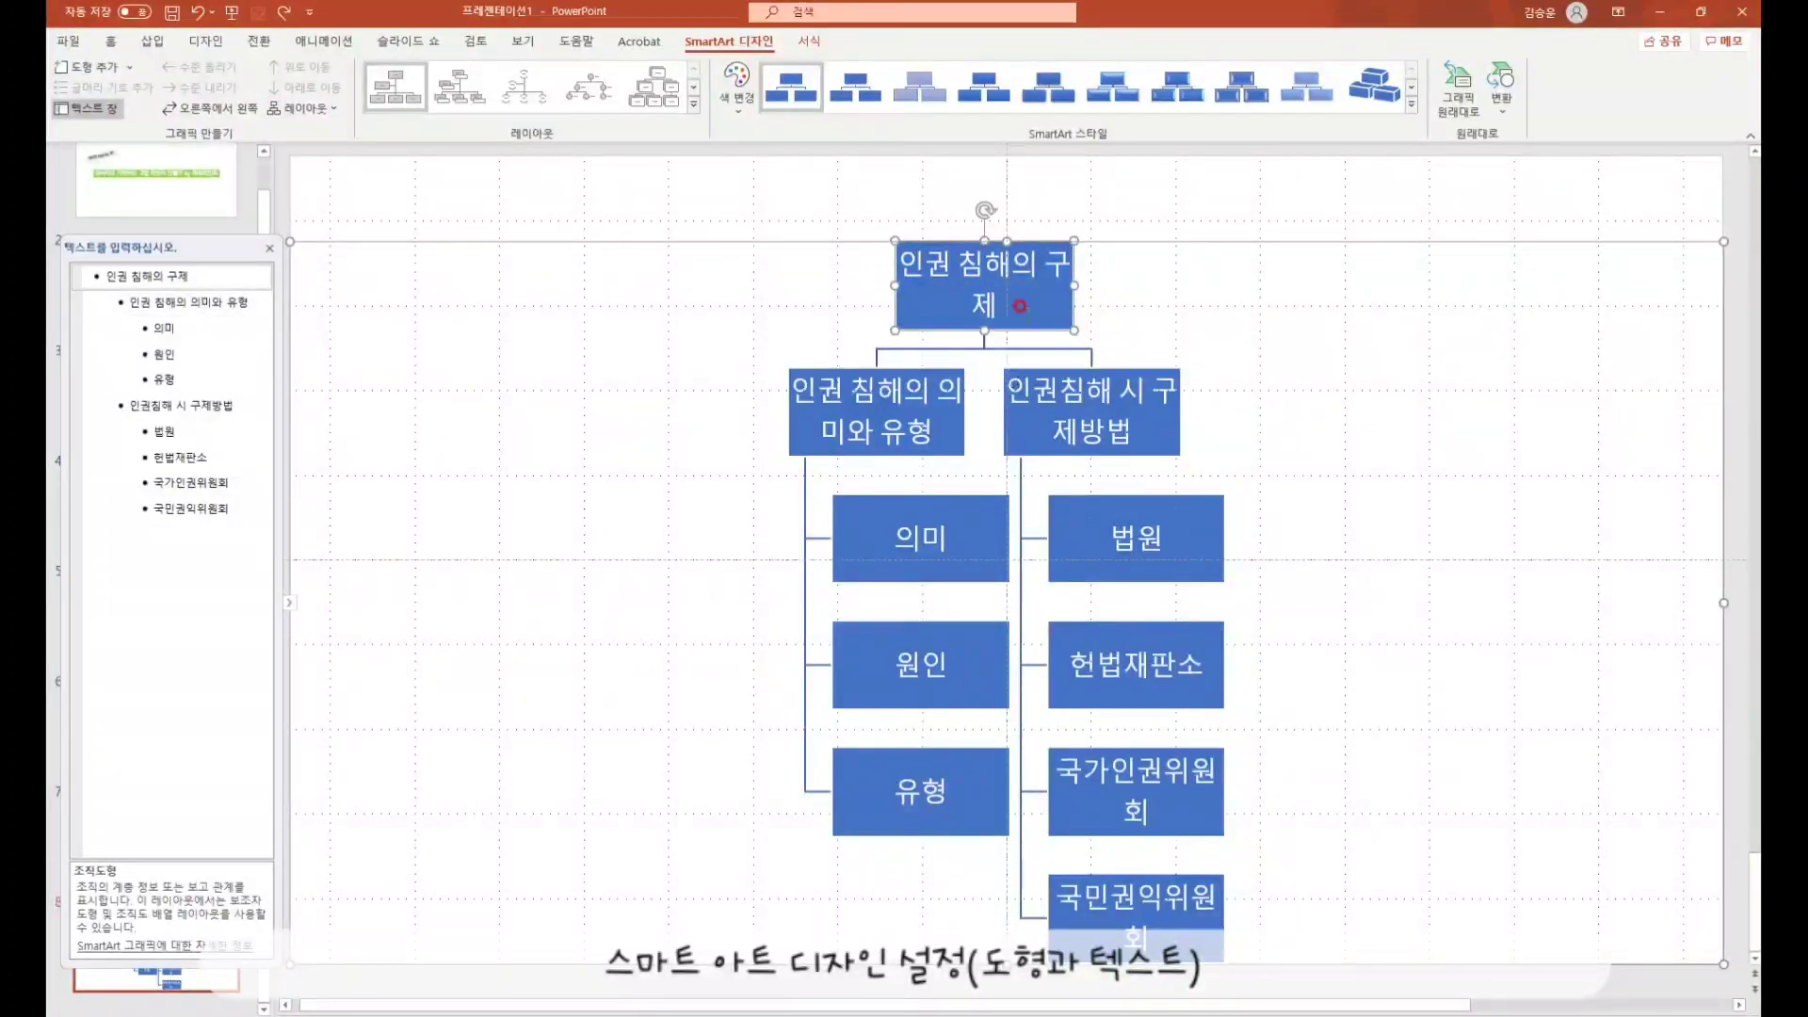
- Apply the 배달의민족 한나는 열한살 font to the text in all ten SmartArt boxes
shift+click(919, 395)
shift+click(1073, 405)
shift+click(966, 527)
shift+click(1064, 527)
shift+click(942, 649)
shift+click(1050, 669)
shift+click(935, 792)
shift+click(1092, 808)
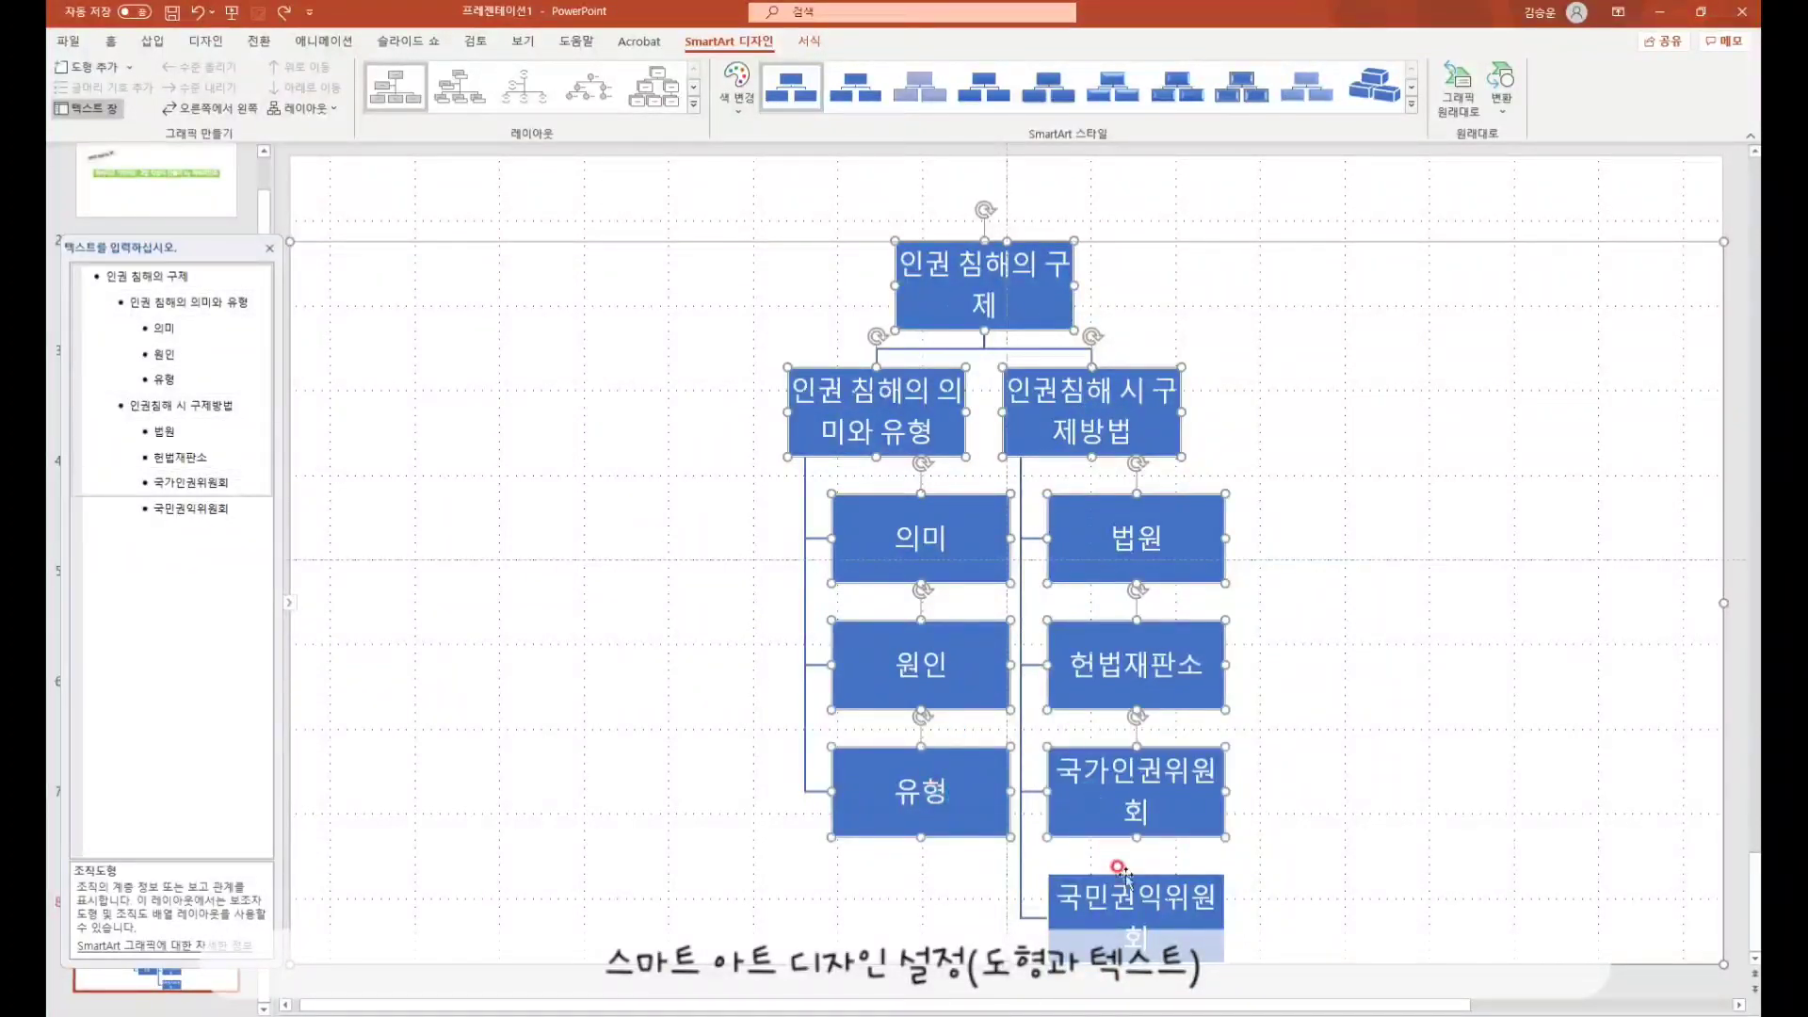
shift+click(1130, 881)
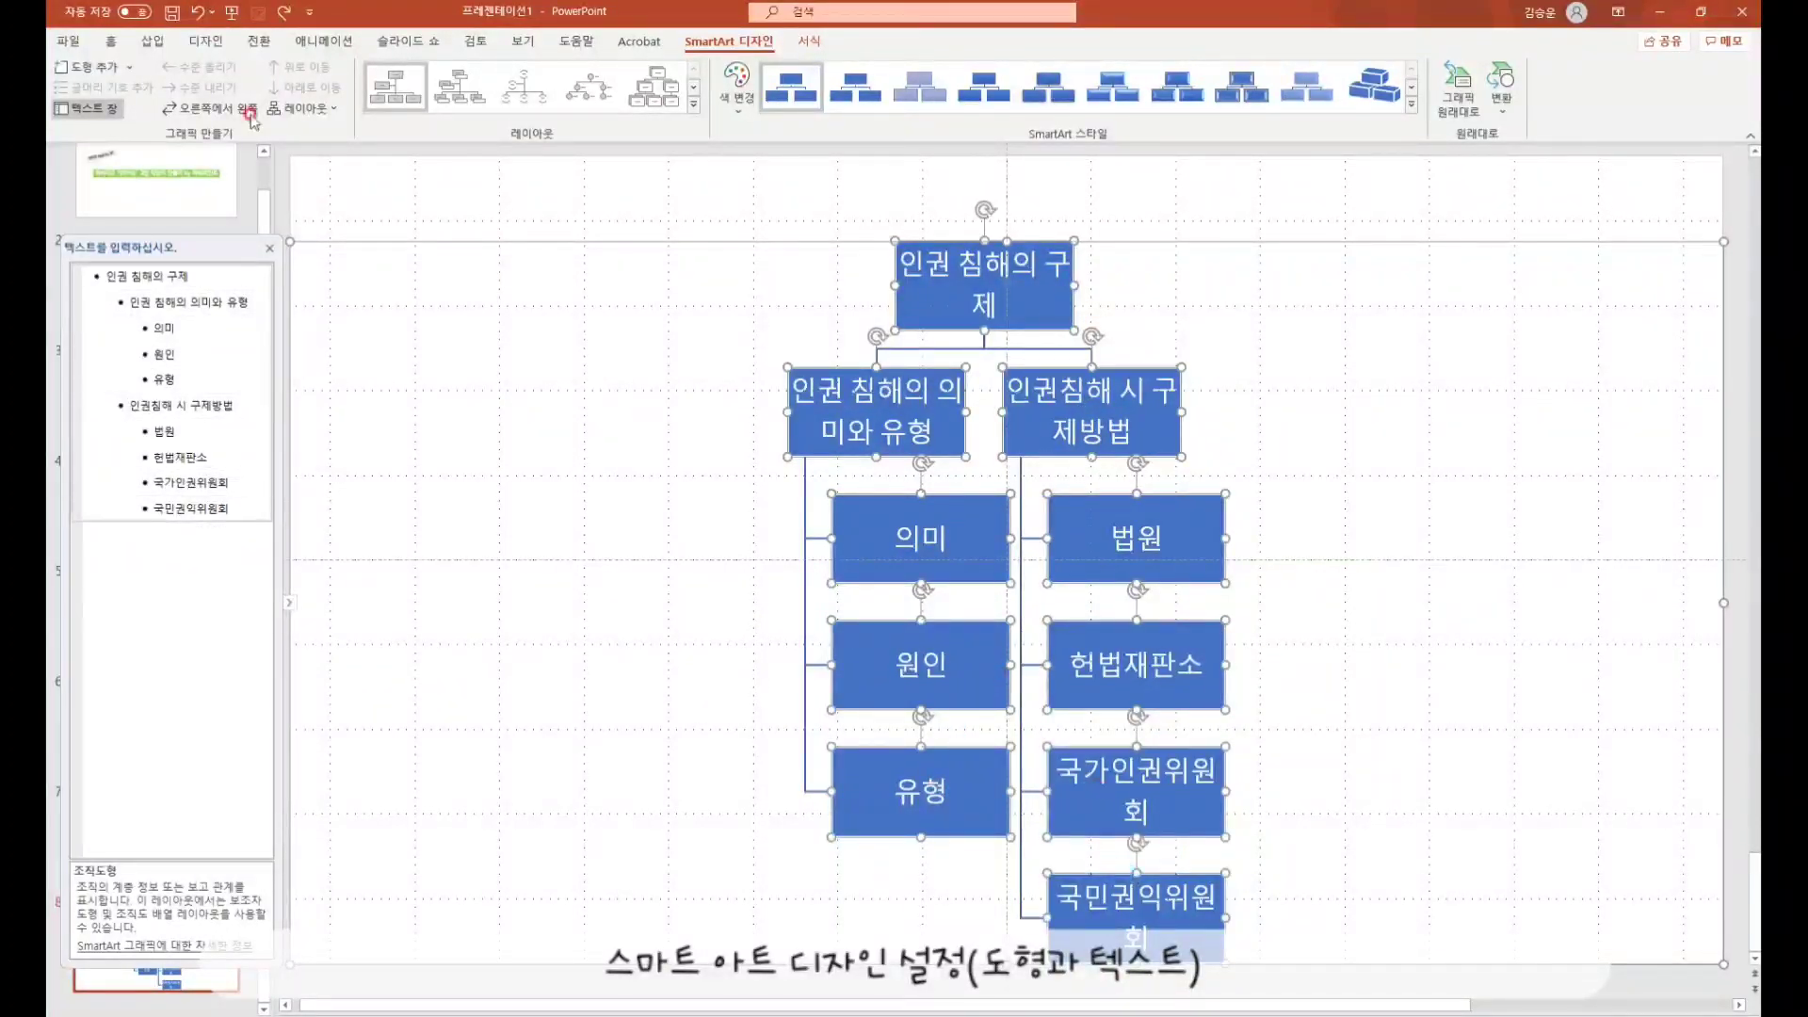
click(108, 45)
click(512, 75)
click(452, 252)
- Reduce the text size to 16 pt in the top box, 12 pt in the third-level boxes and an in-between size in the second level
click(589, 77)
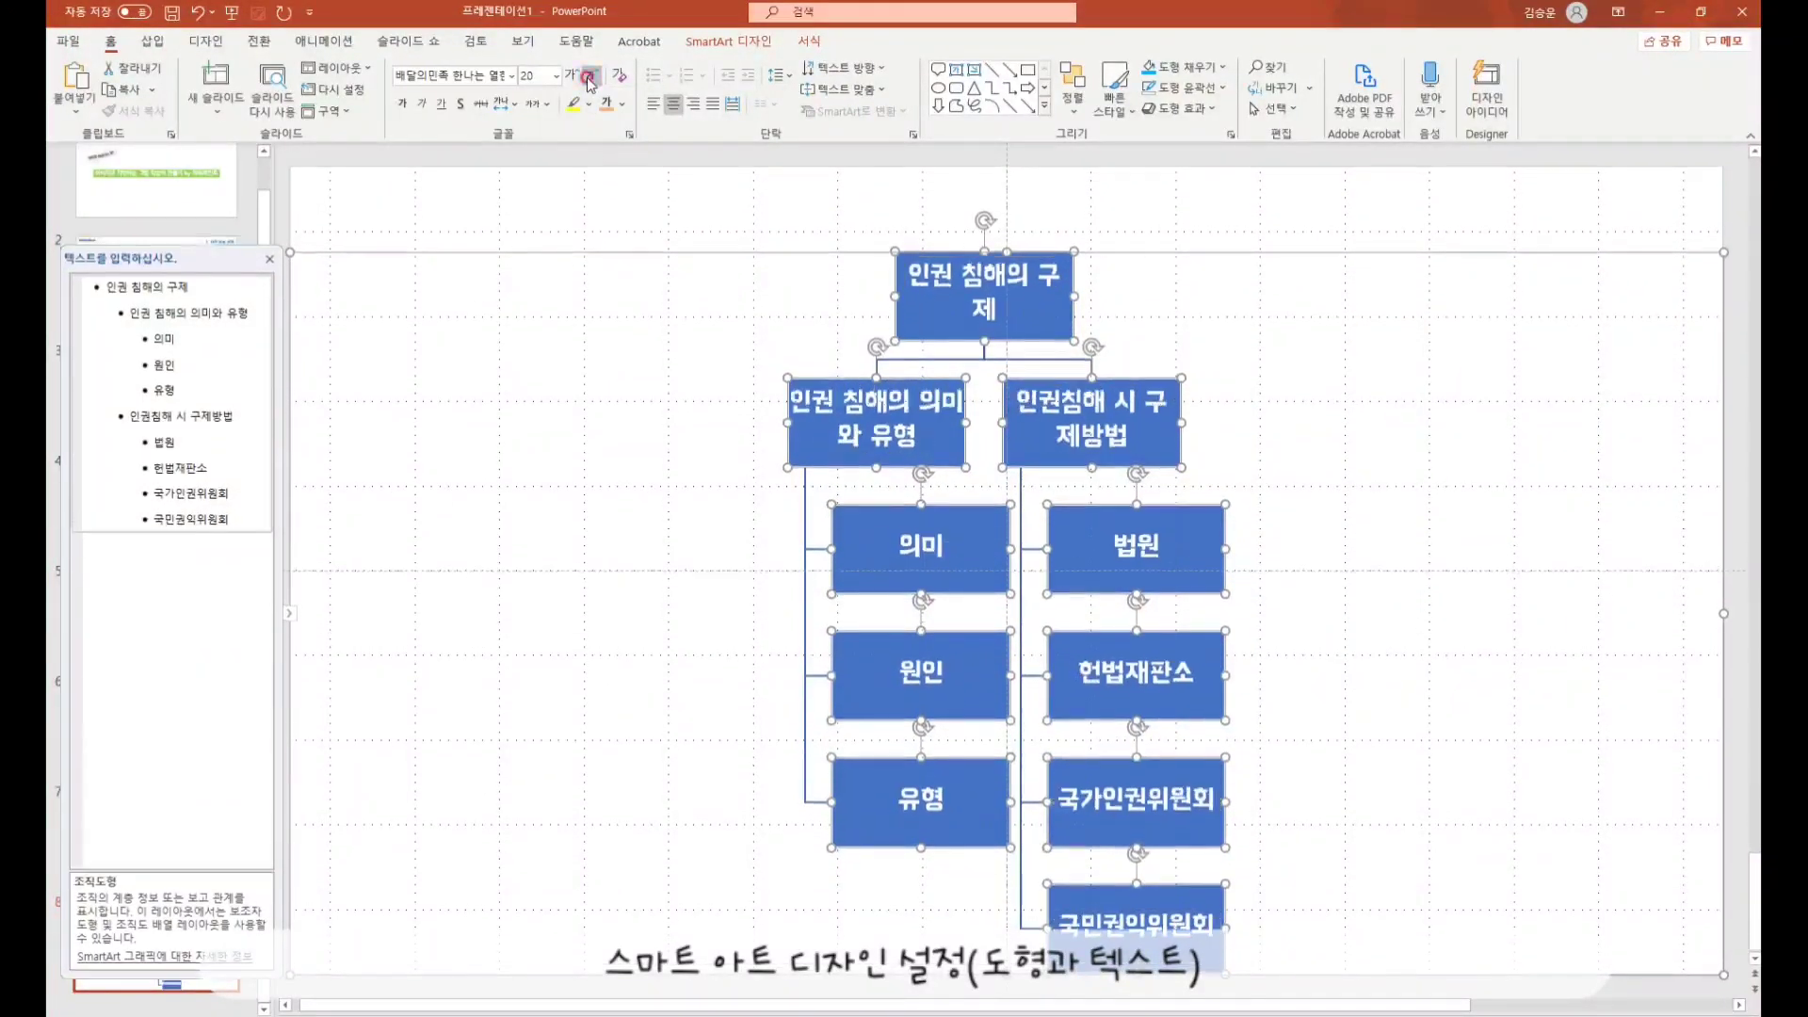
click(590, 78)
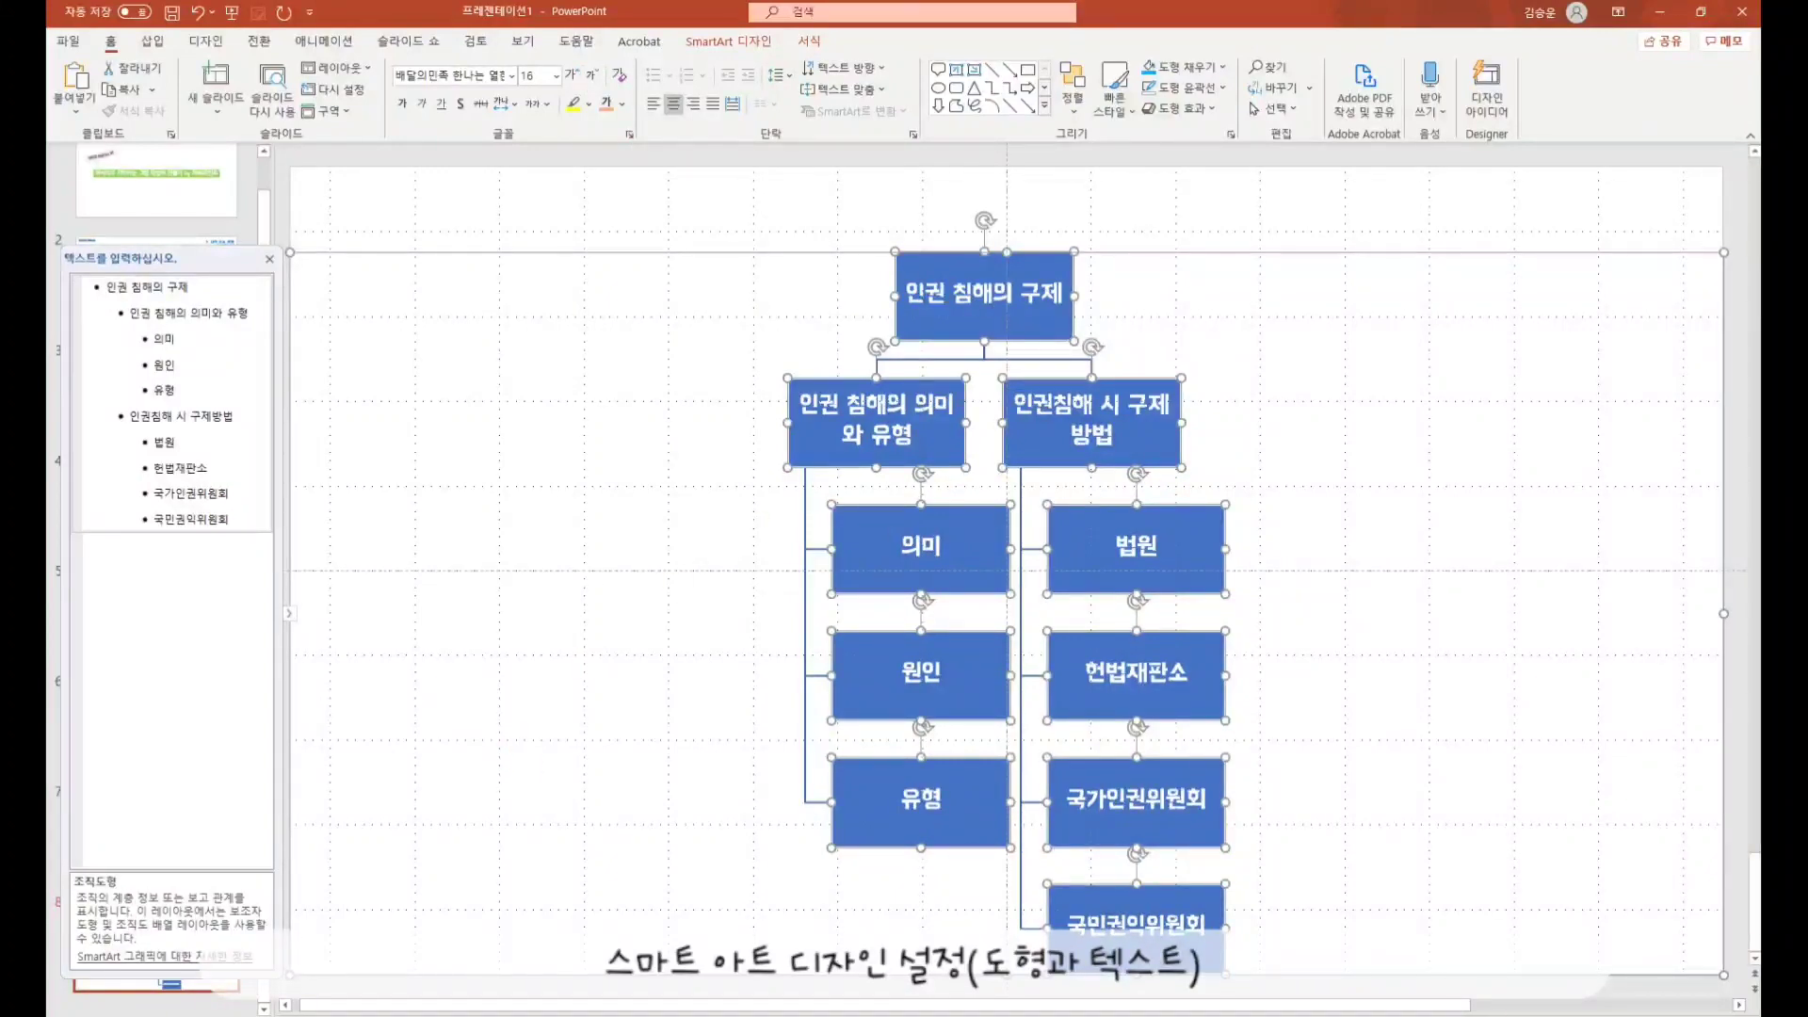
click(548, 595)
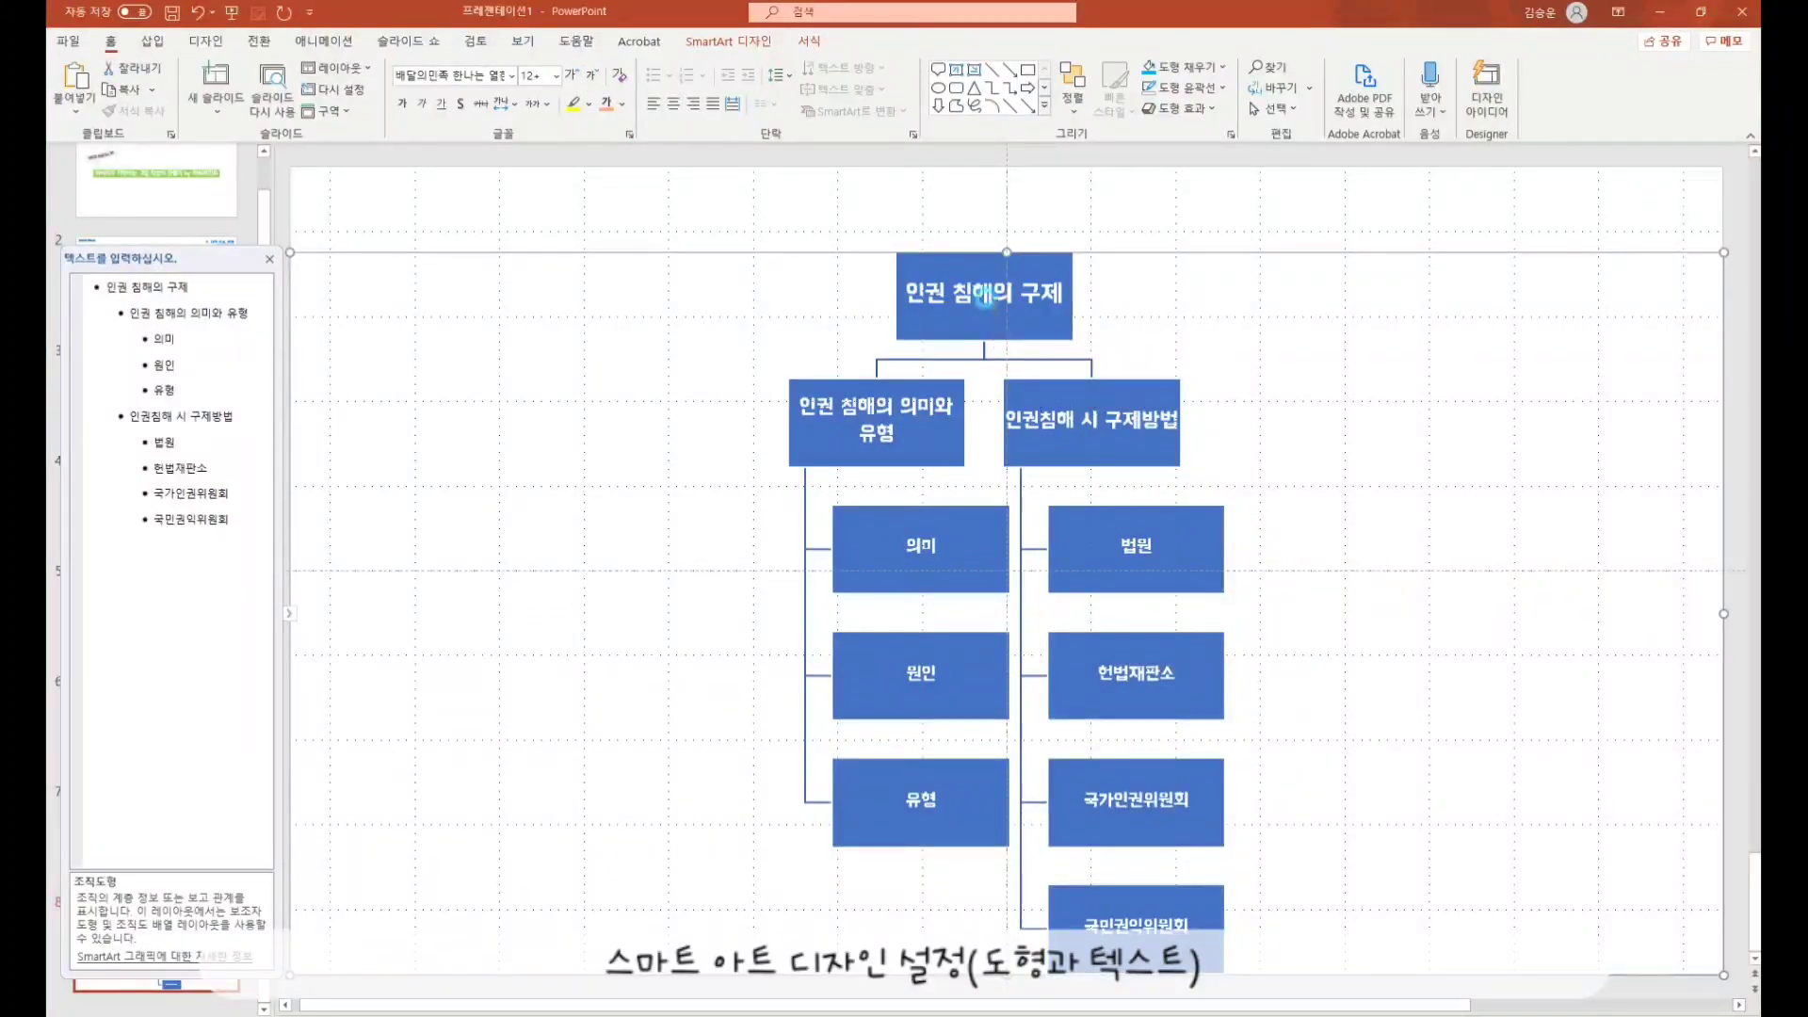
click(1037, 313)
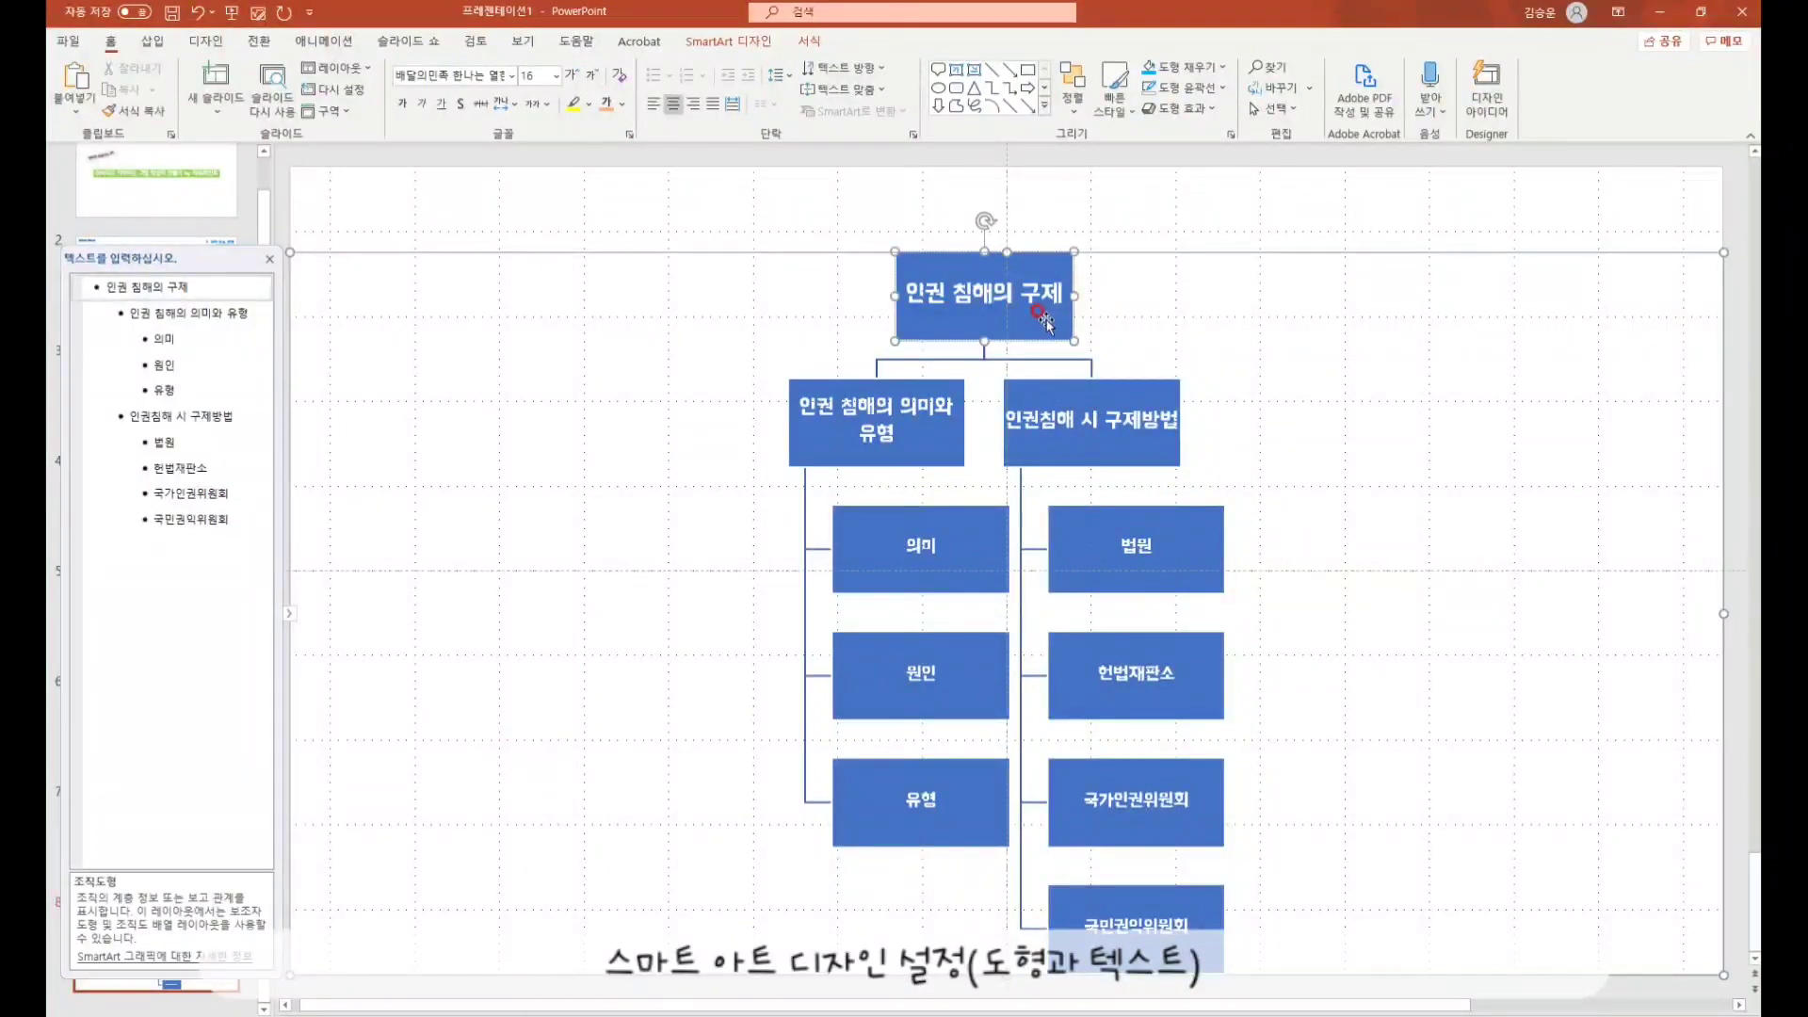
click(940, 411)
click(927, 533)
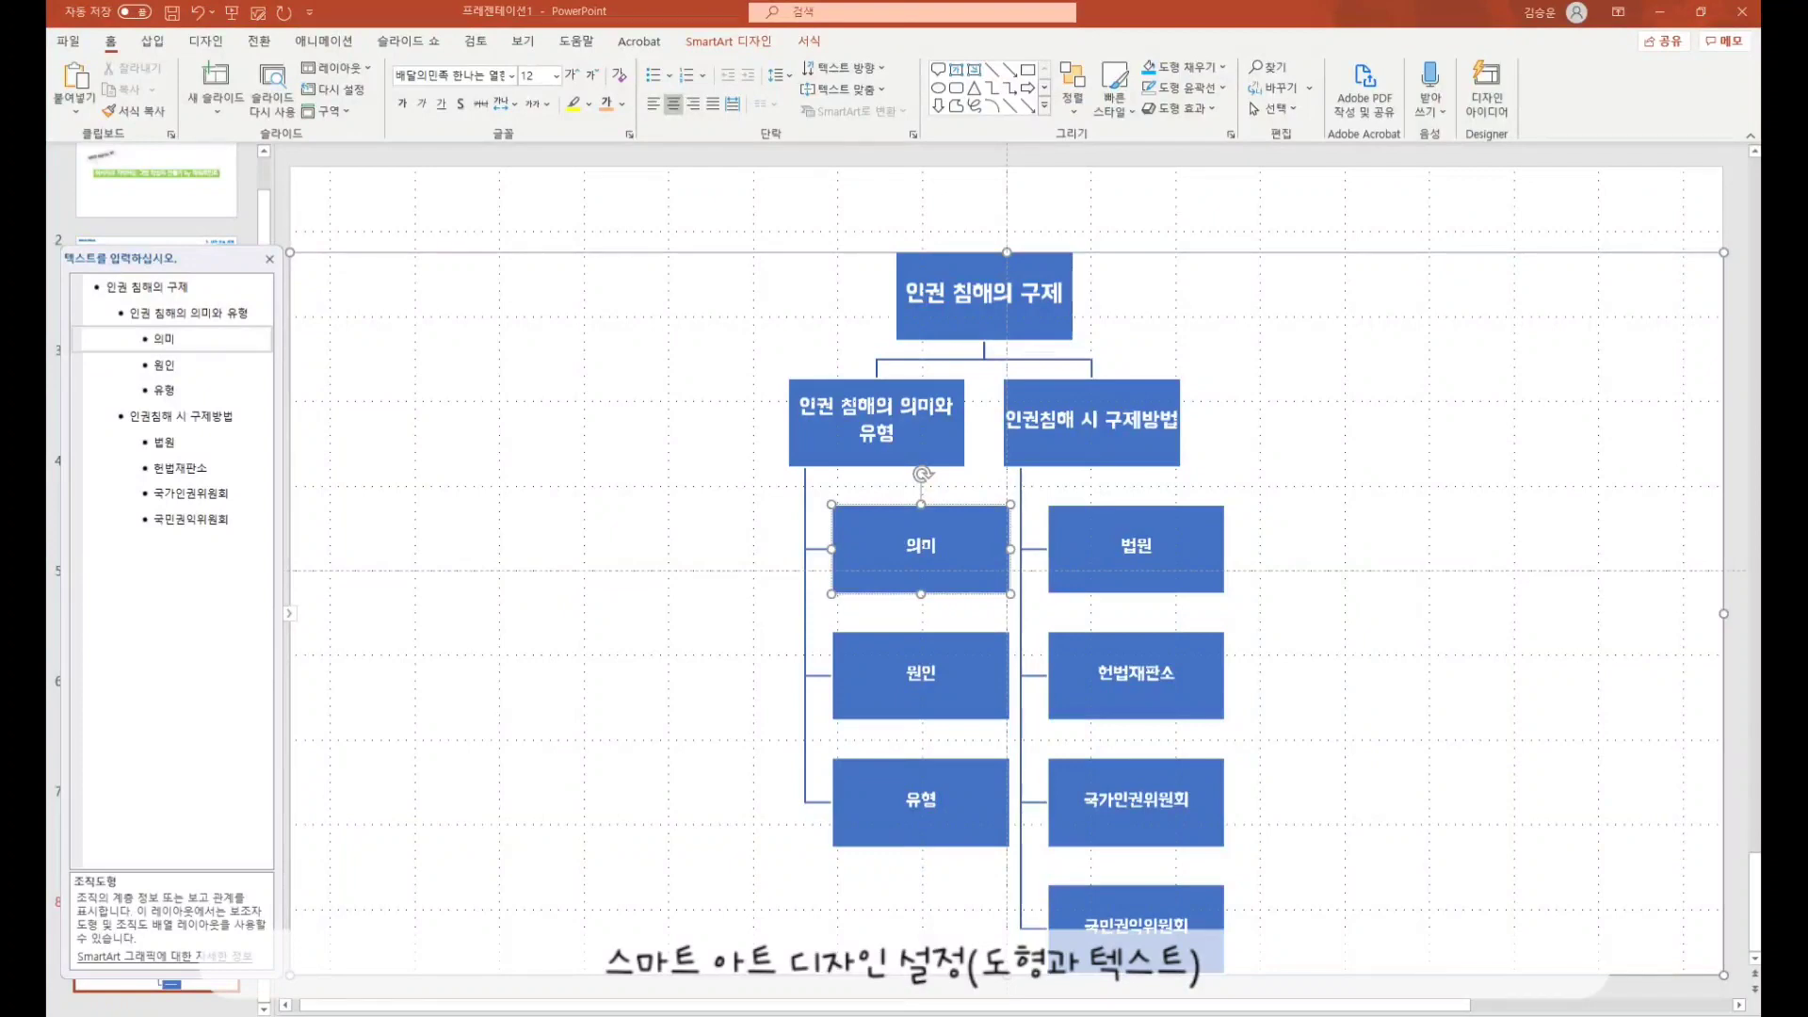
- Remove the shape outline from all ten boxes of the hierarchy
click(945, 320)
shift+click(951, 434)
shift+click(1084, 429)
shift+click(955, 556)
shift+click(1137, 546)
shift+click(970, 665)
shift+click(1164, 686)
shift+click(938, 782)
shift+click(1100, 817)
shift+click(1102, 910)
click(810, 43)
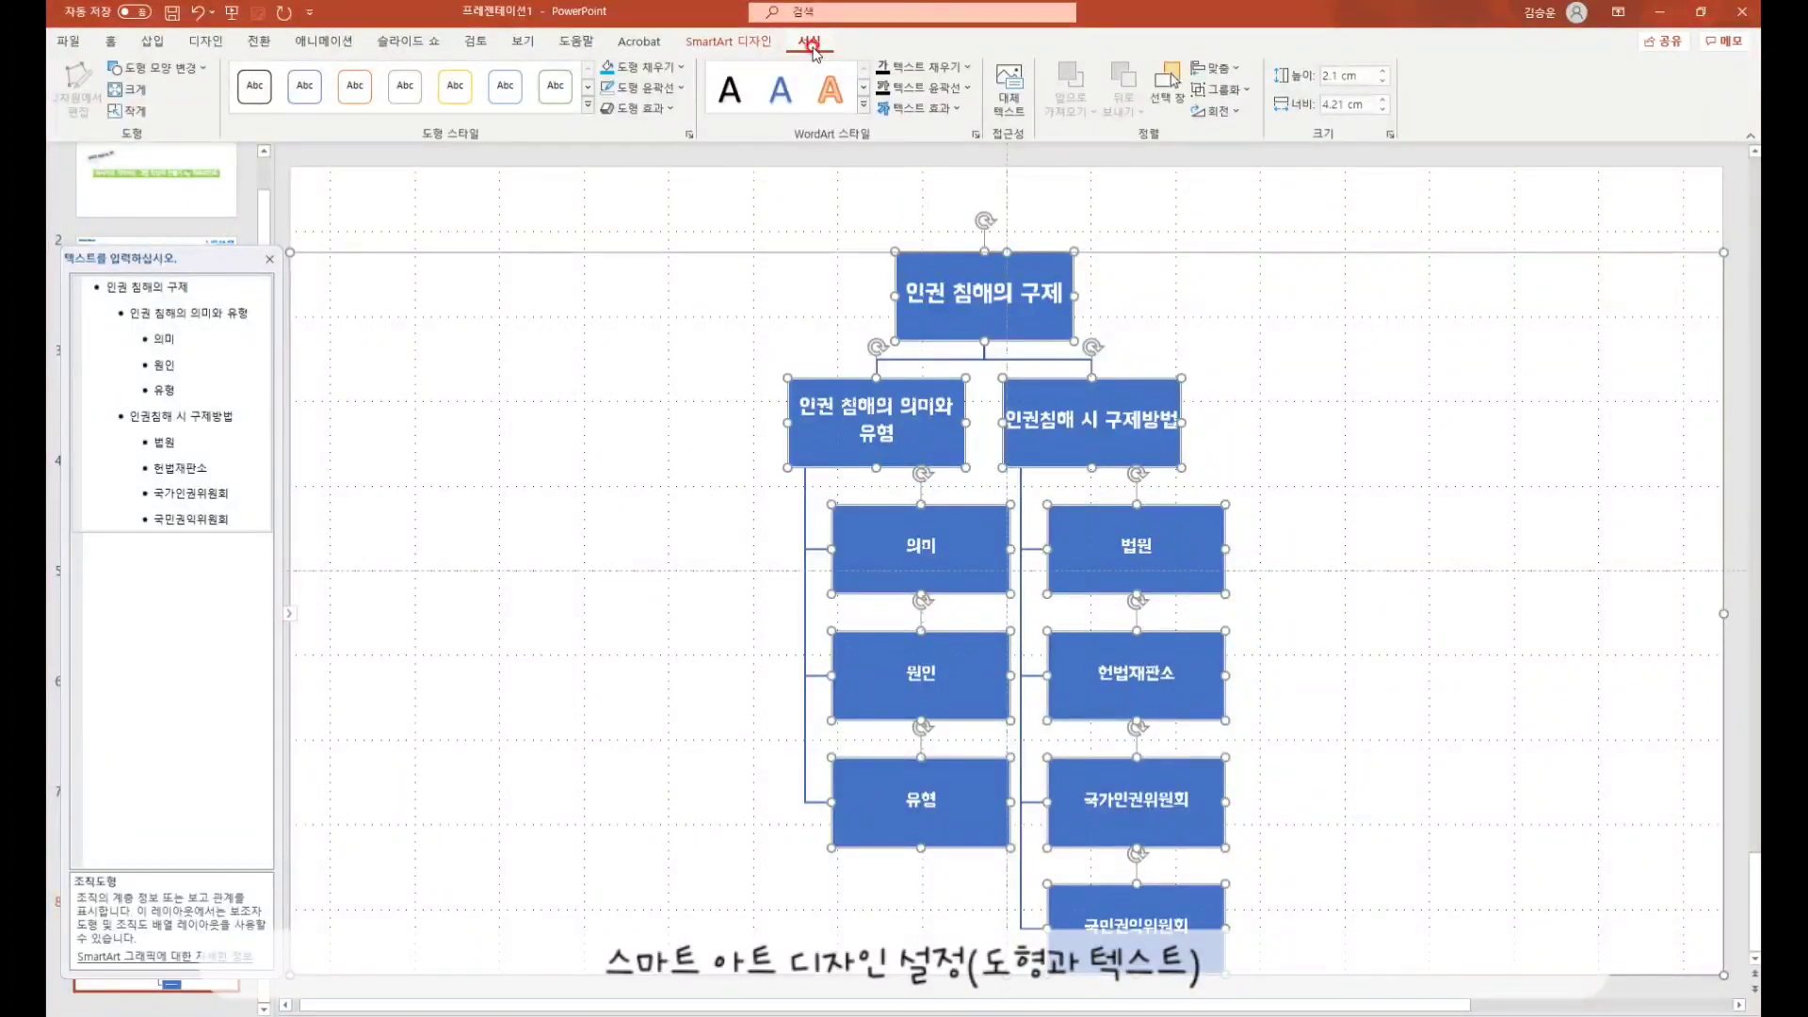
click(682, 88)
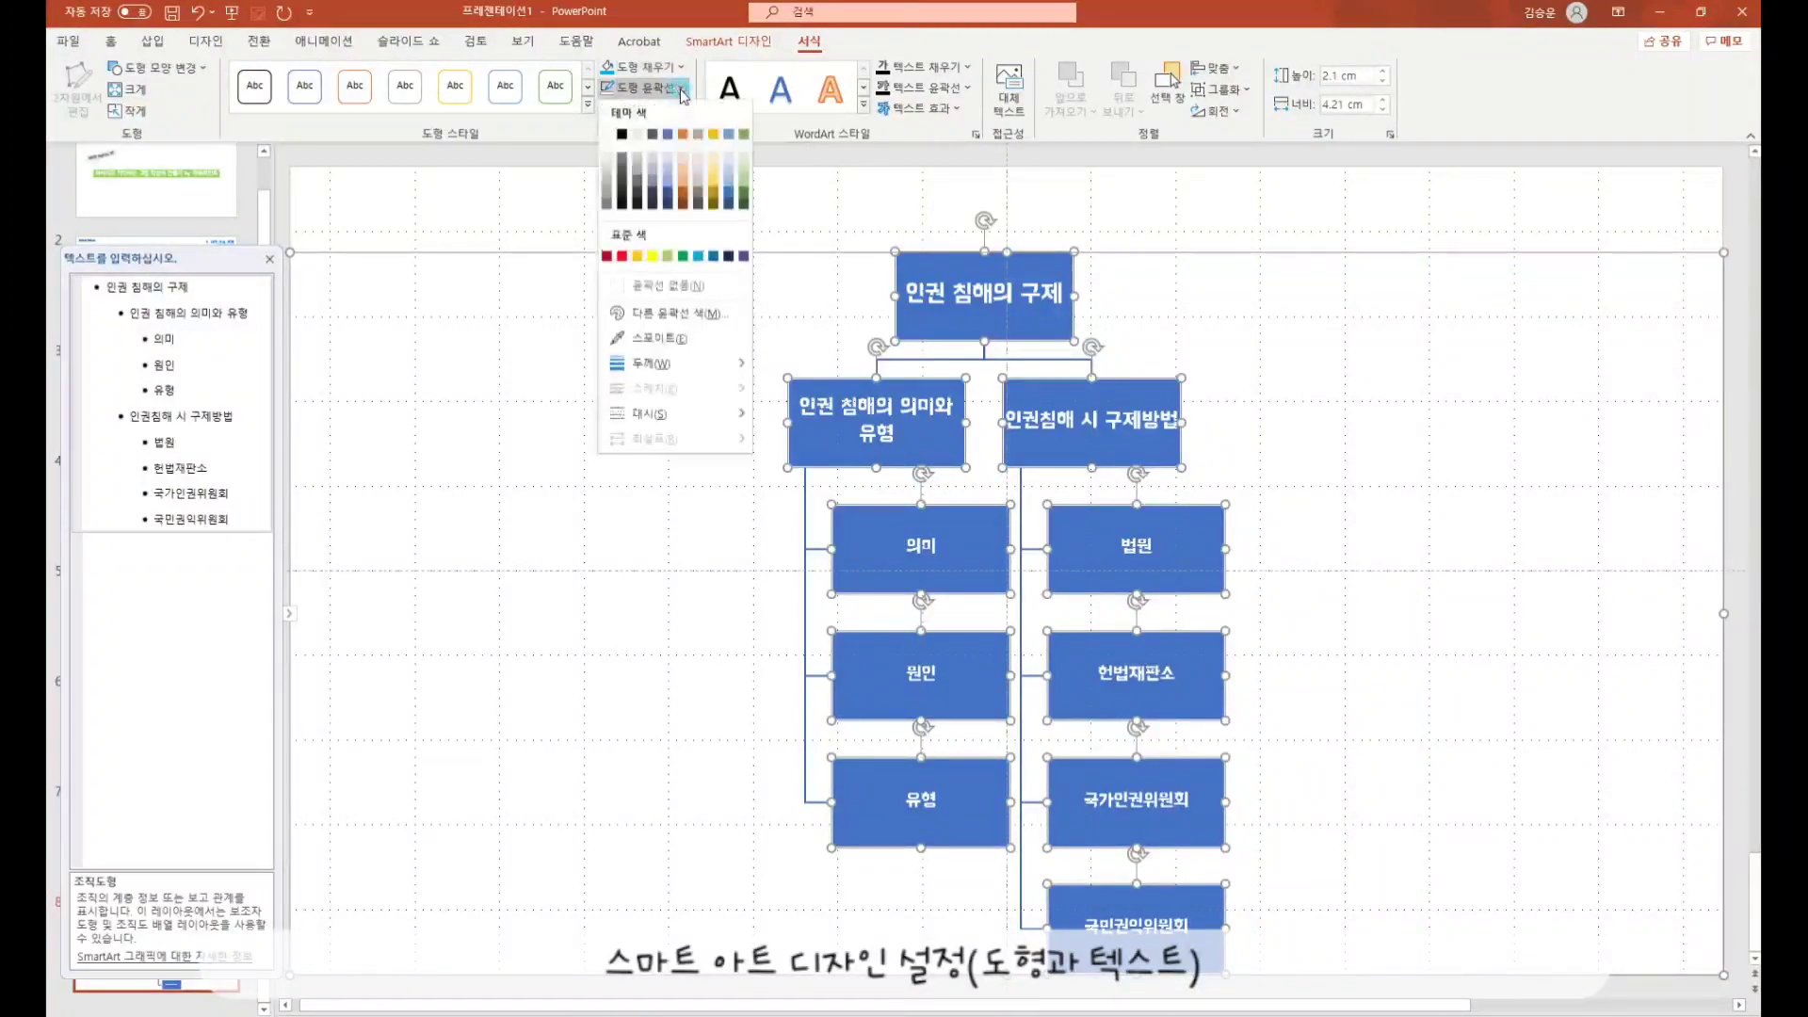
click(652, 284)
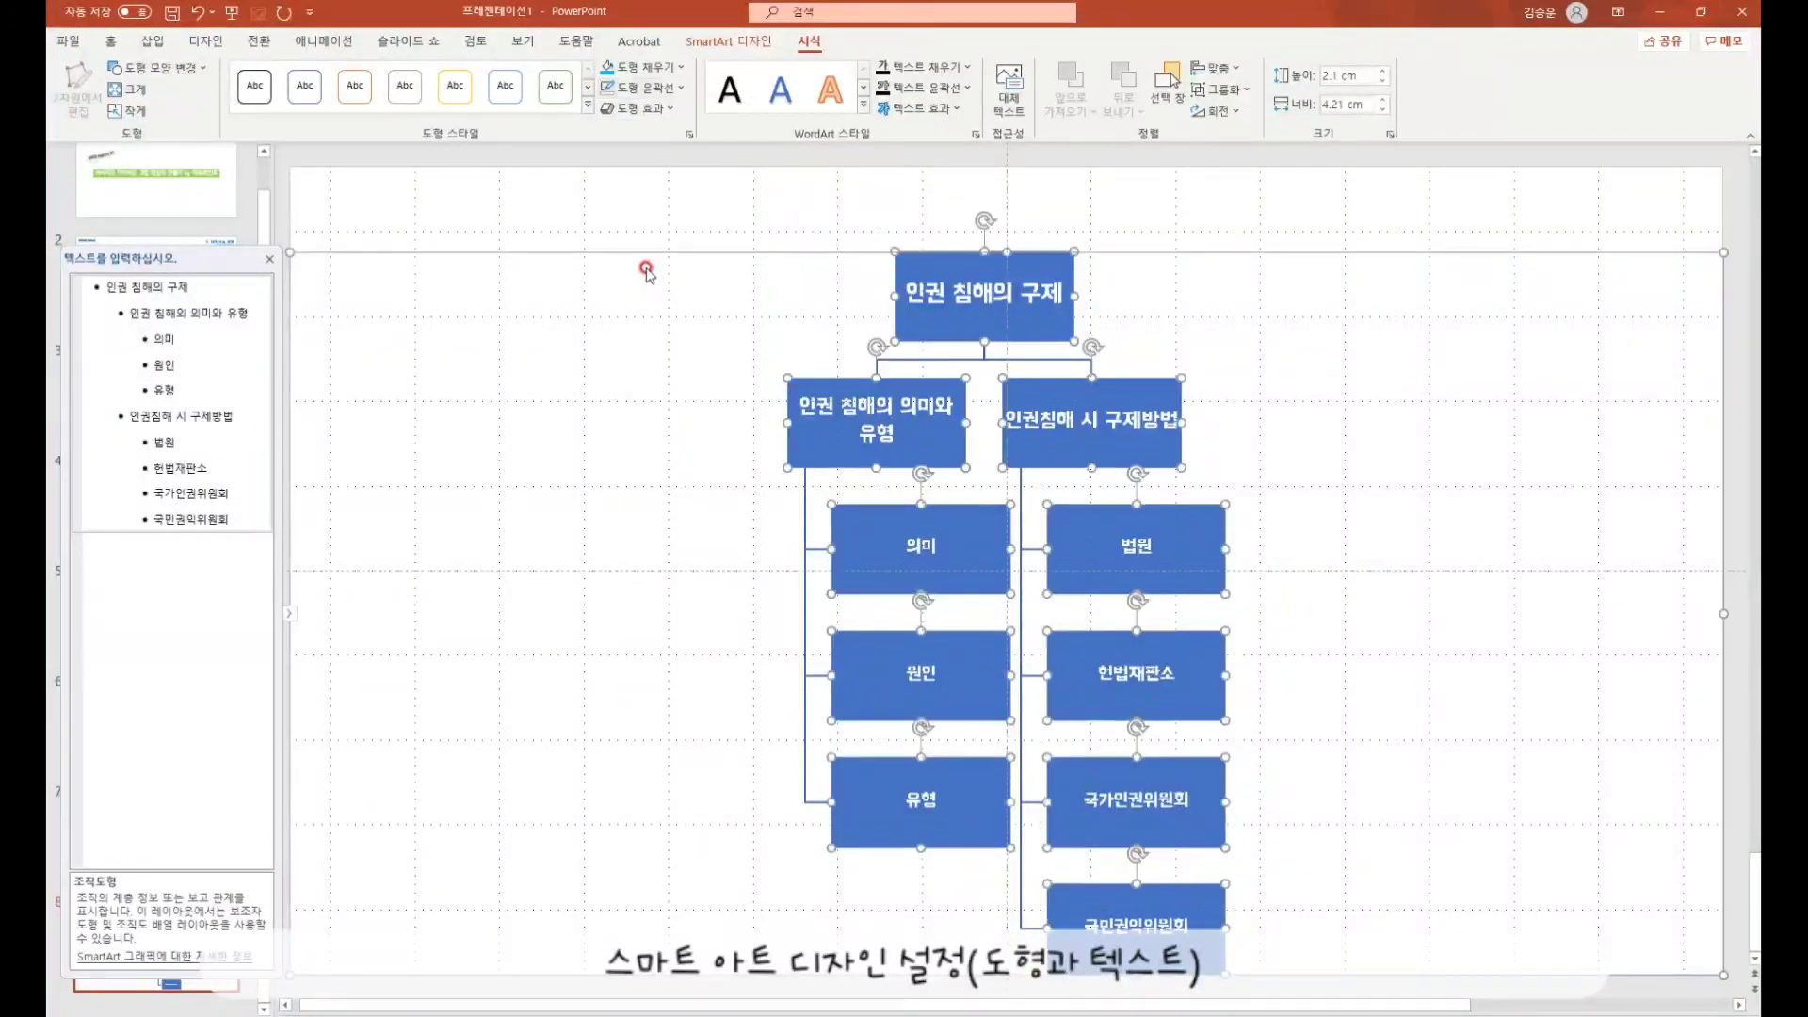
- Fill the third-level boxes pale blue, the second-level boxes bright light blue and the top box darker blue
click(678, 67)
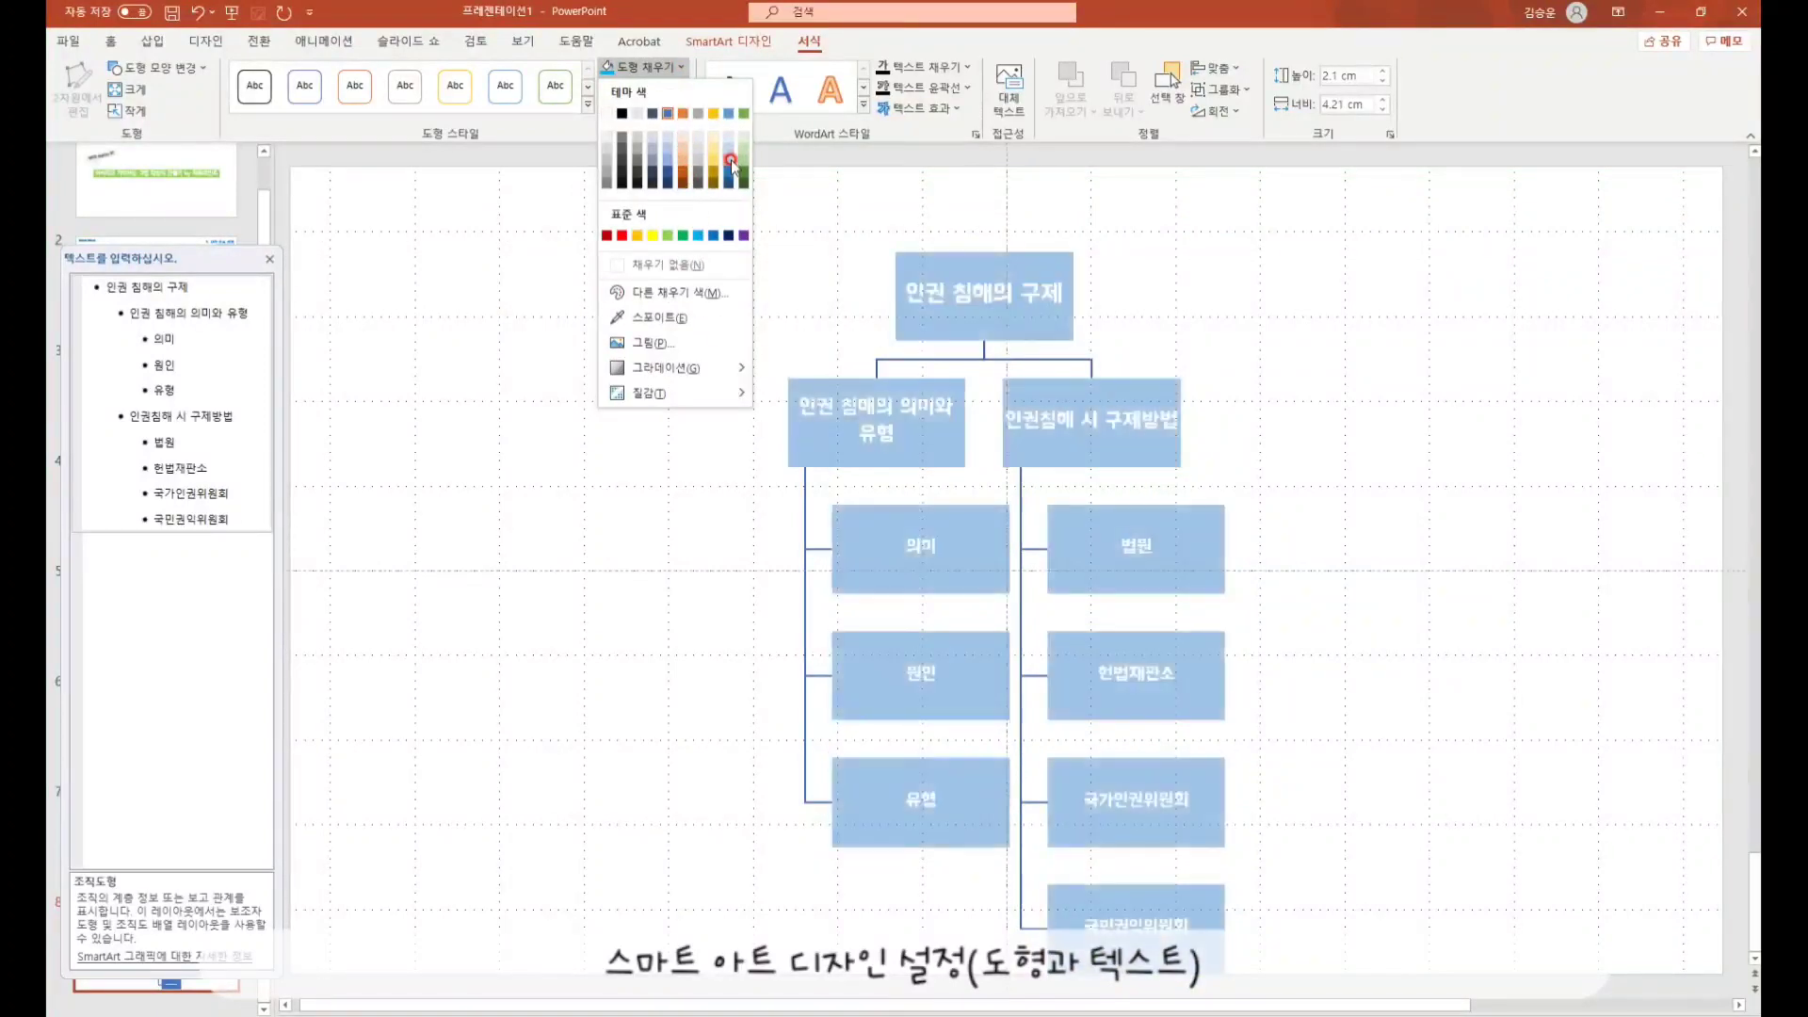
click(731, 160)
click(1113, 226)
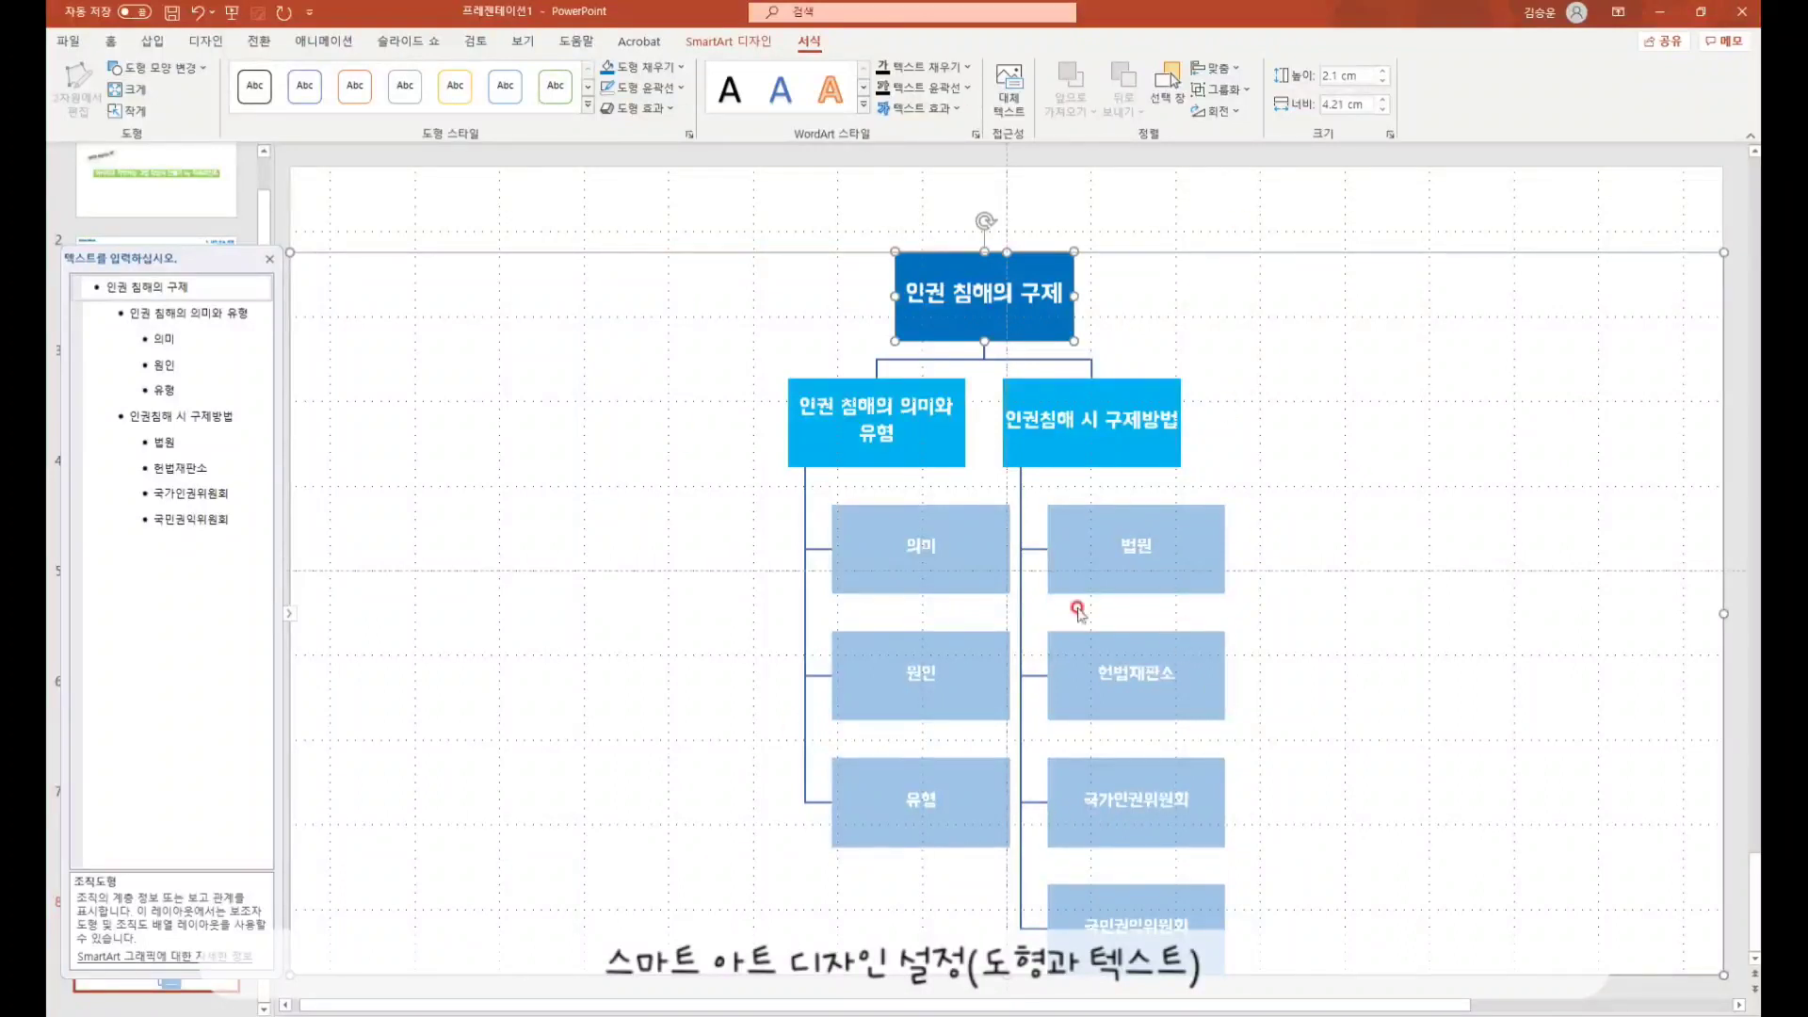
- Change the top 인권 침해의 구제 box to a rounded rectangle
click(176, 69)
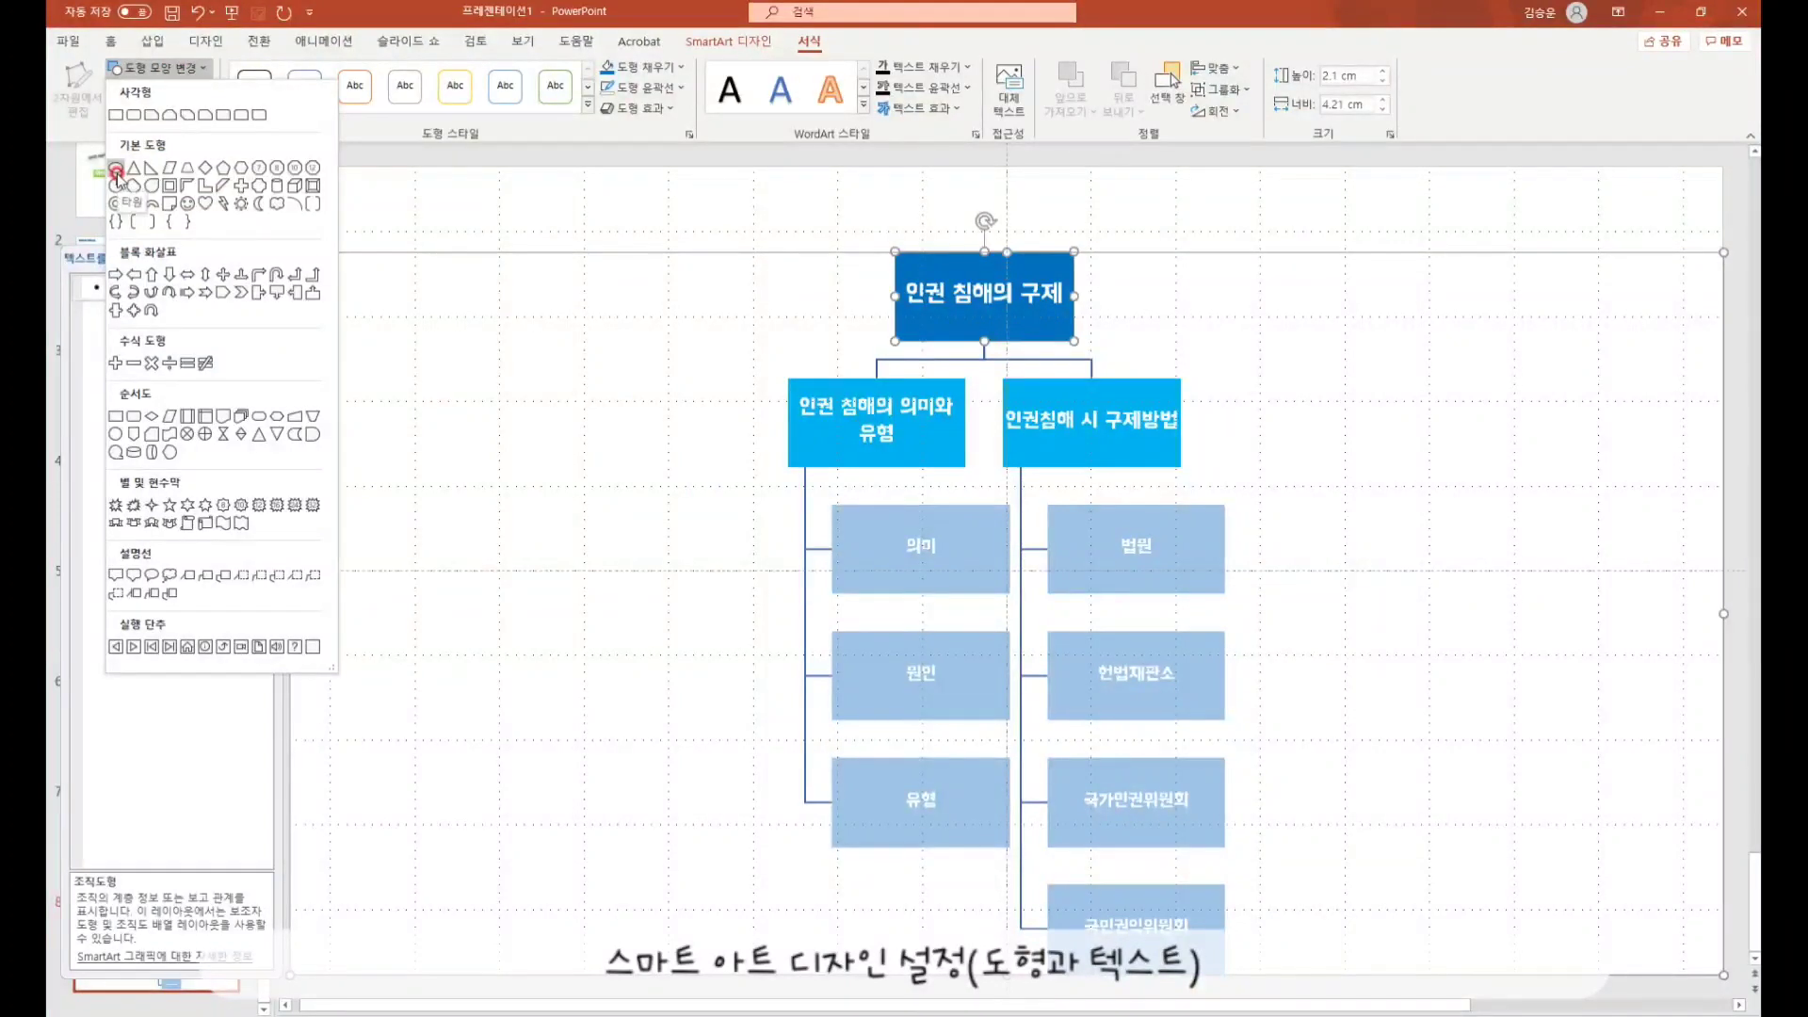
click(136, 115)
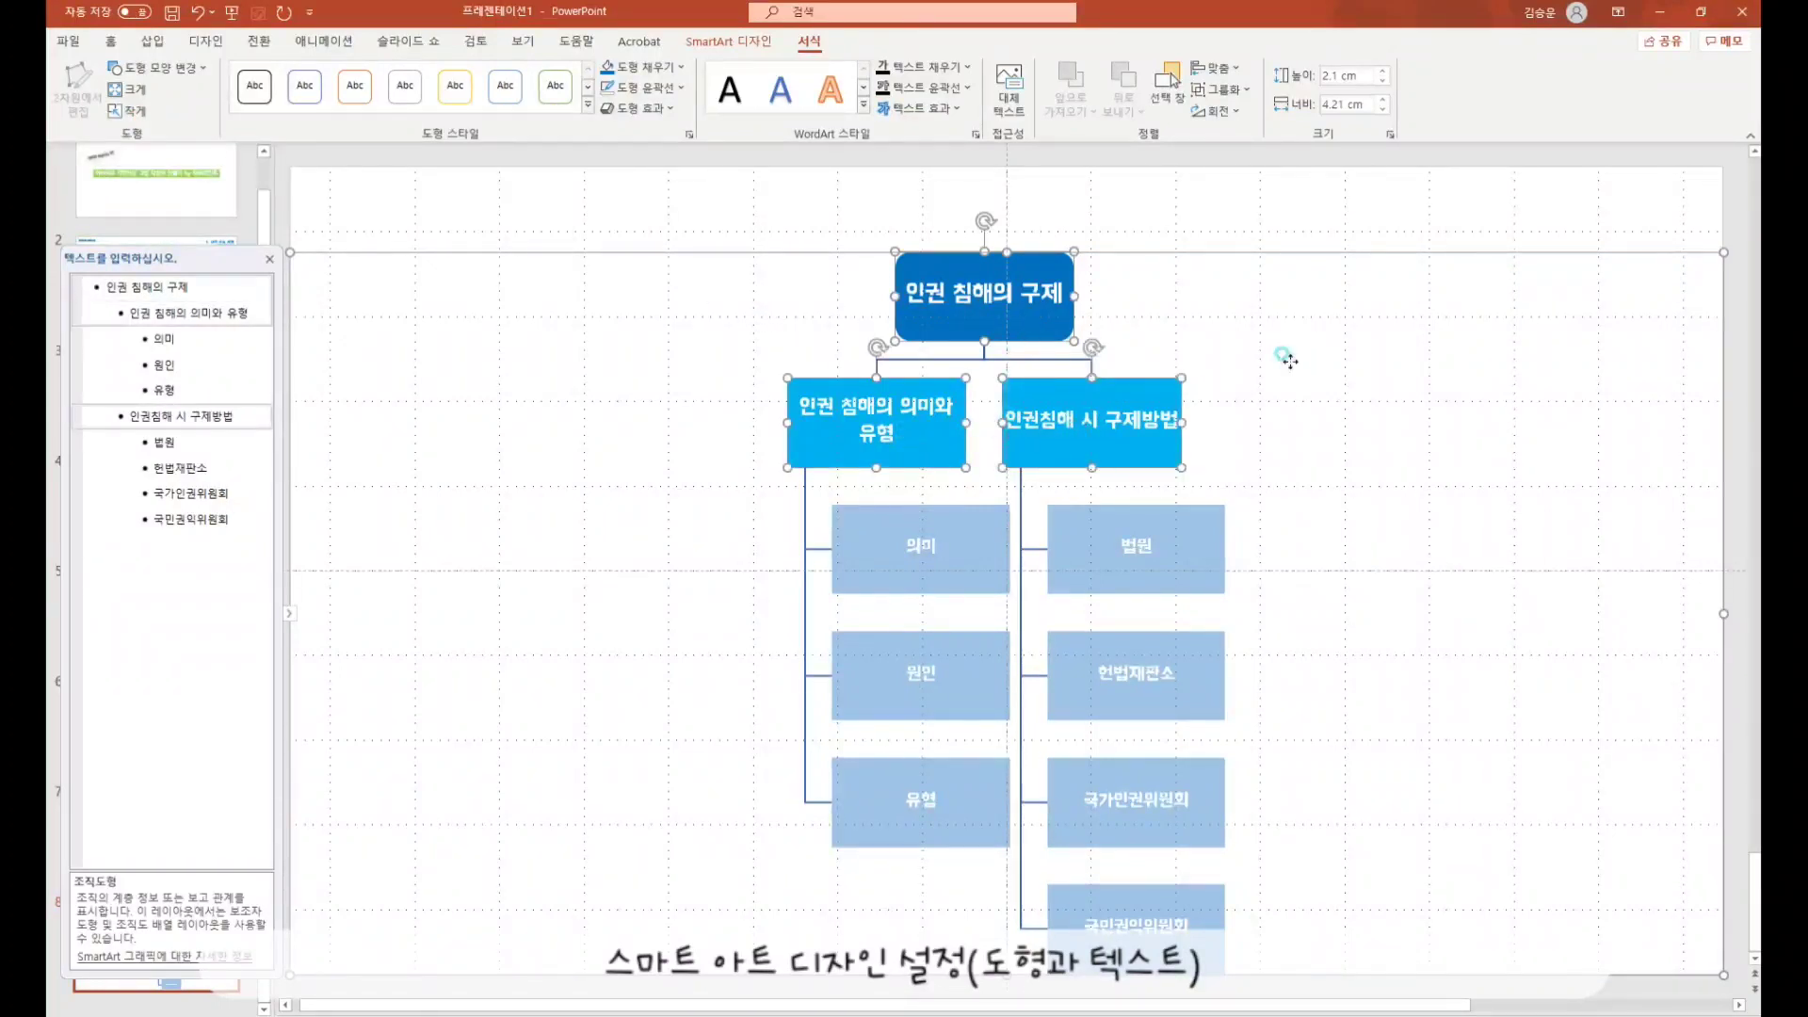
click(879, 377)
- Change the shape of all second-level and third-level boxes to ovals
click(866, 439)
shift+click(1083, 447)
shift+click(982, 570)
shift+click(1081, 586)
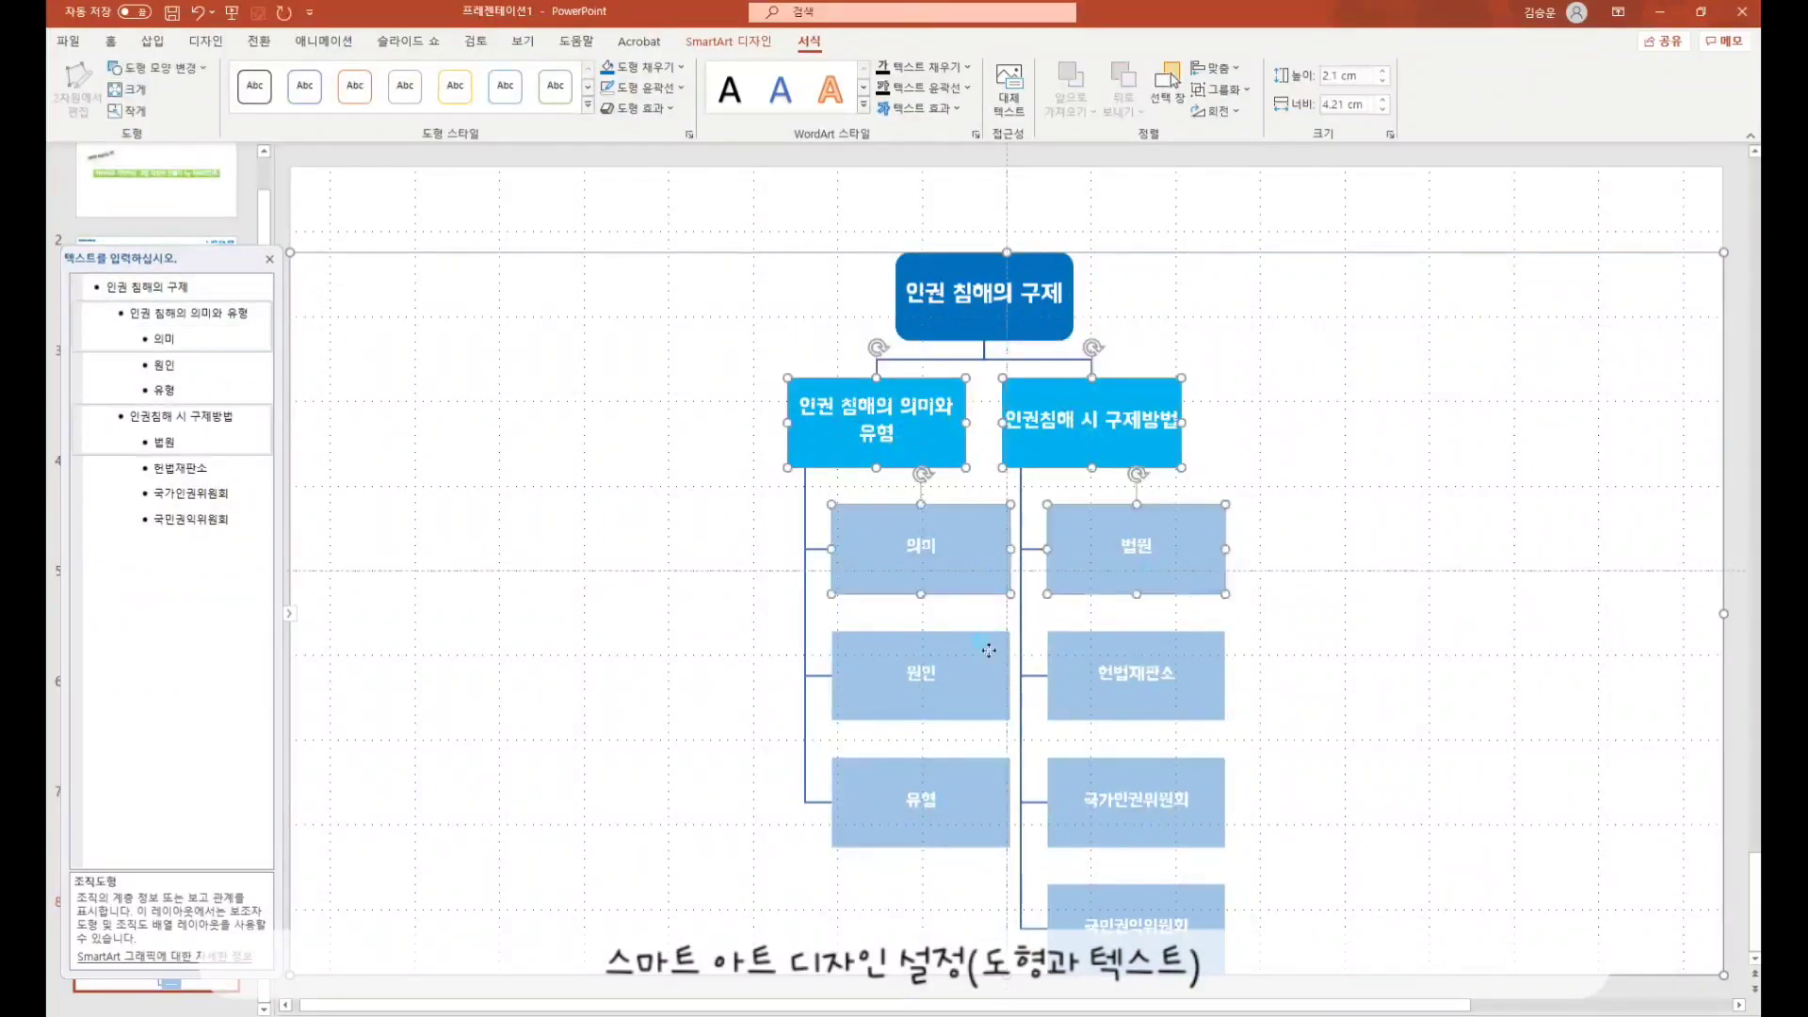
shift+click(987, 652)
shift+click(1081, 699)
shift+click(1000, 782)
shift+click(1083, 800)
shift+click(1116, 909)
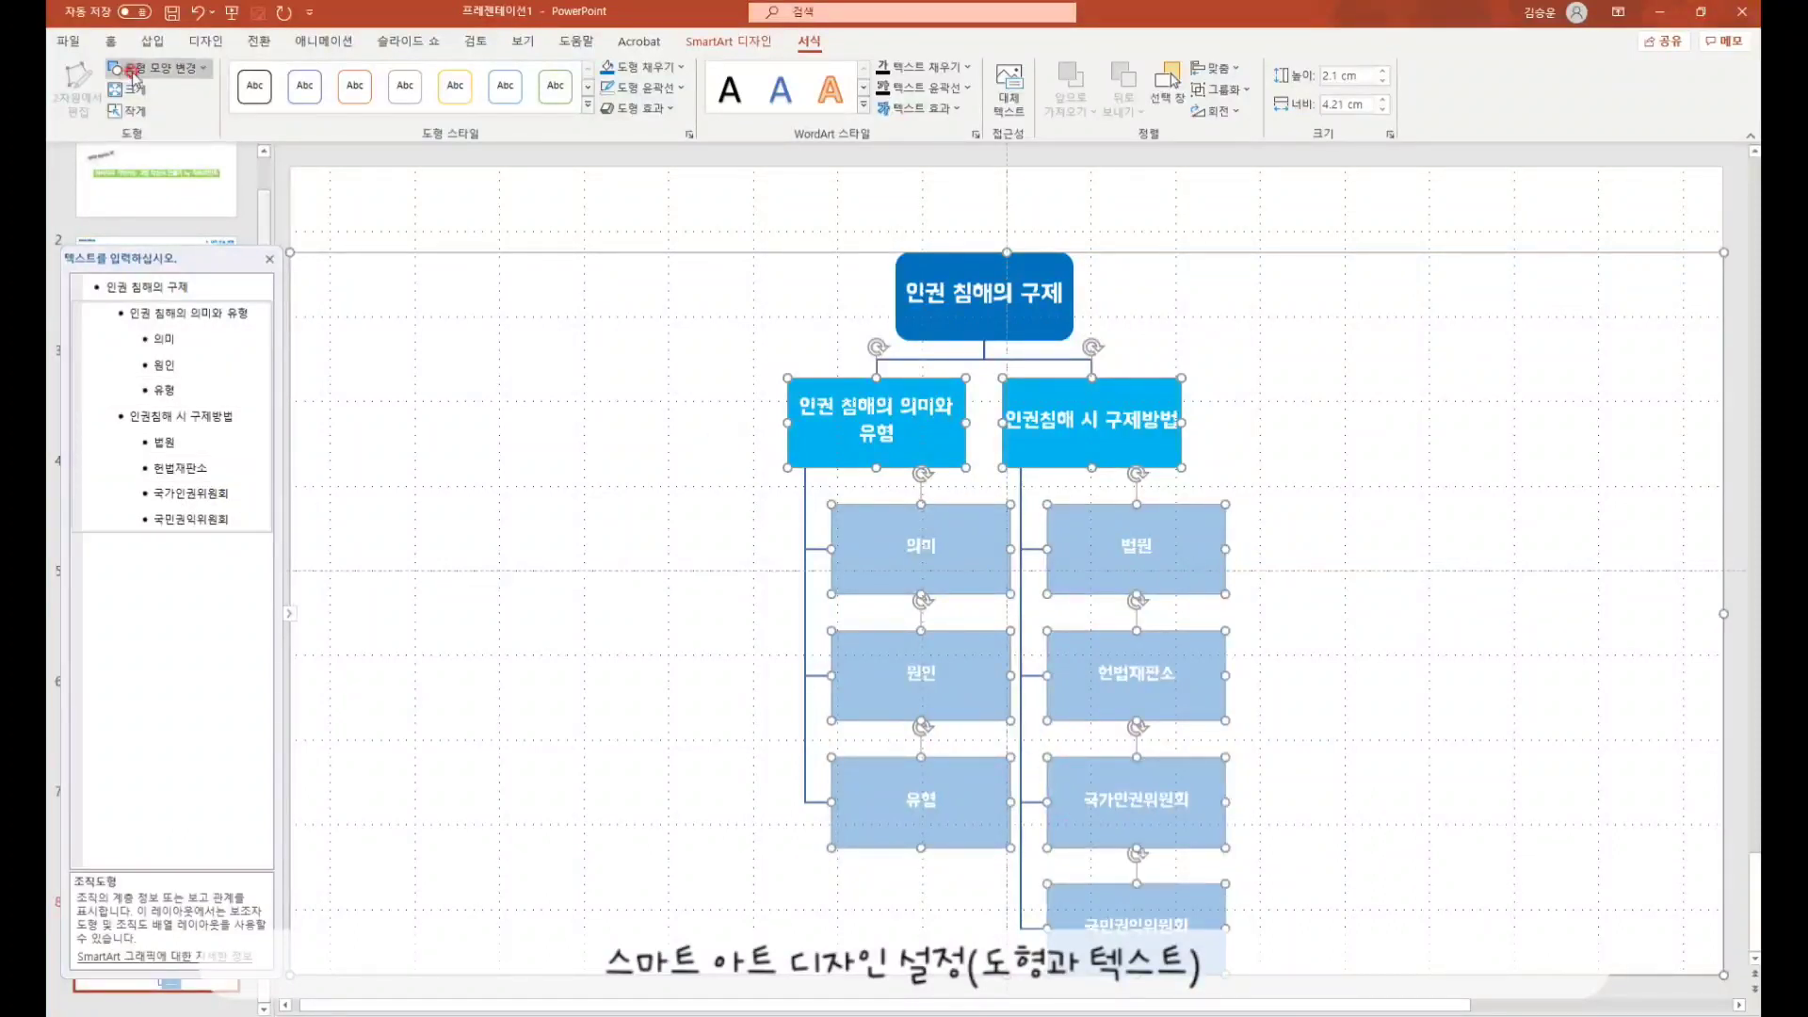
click(155, 67)
click(116, 168)
click(1397, 485)
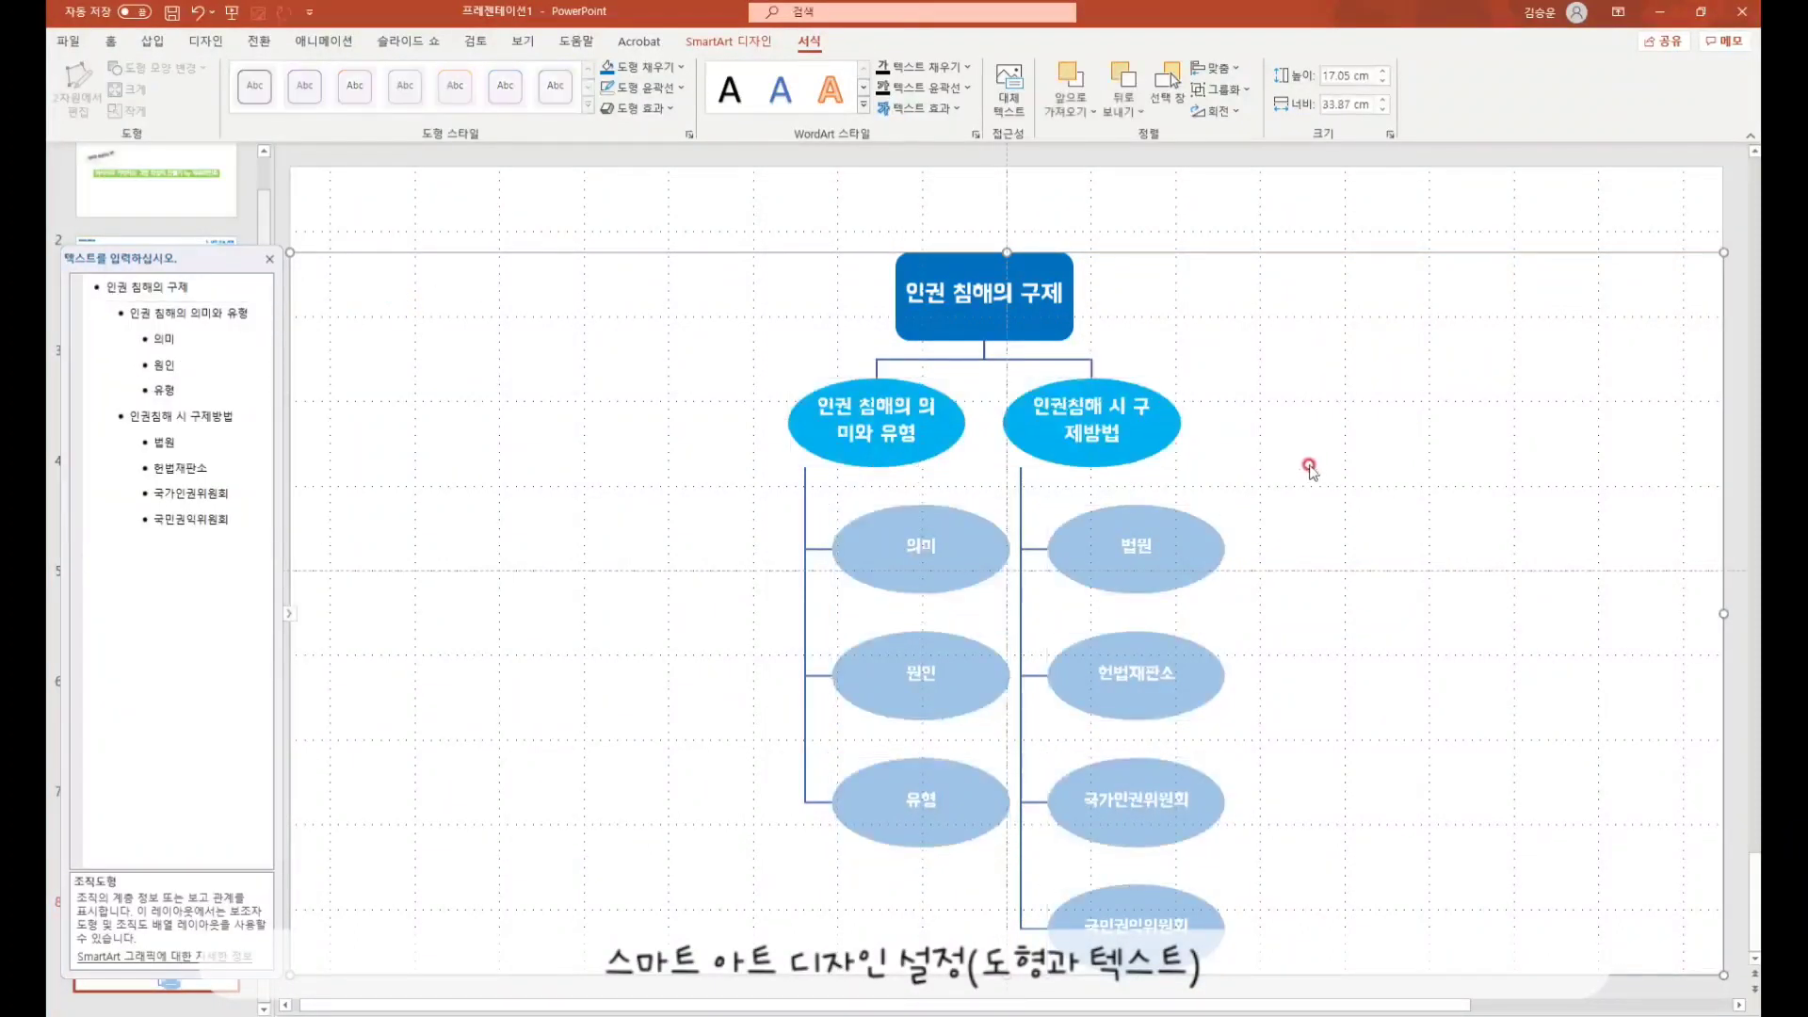
- Change the 인권 침해의 의미와 유형 and 인권침해 시 구제방법 shapes to rounded rectangles
click(1093, 421)
shift+click(887, 443)
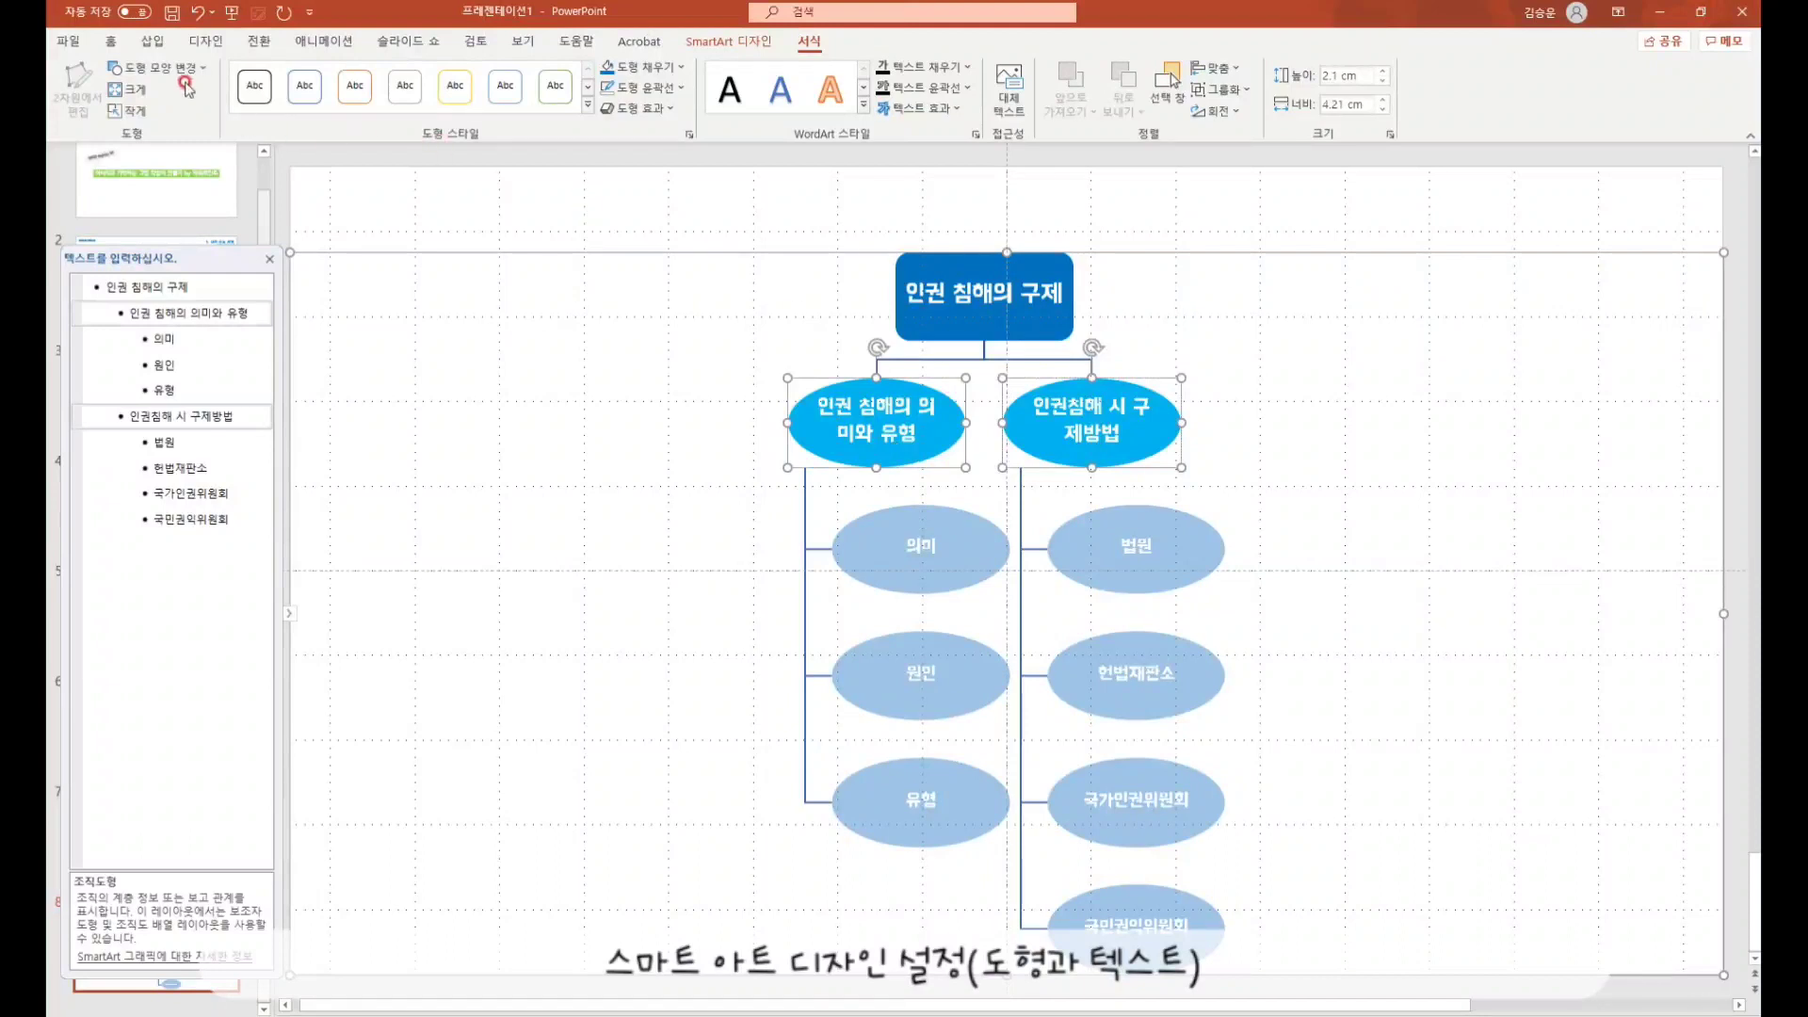
click(155, 67)
click(143, 119)
click(606, 423)
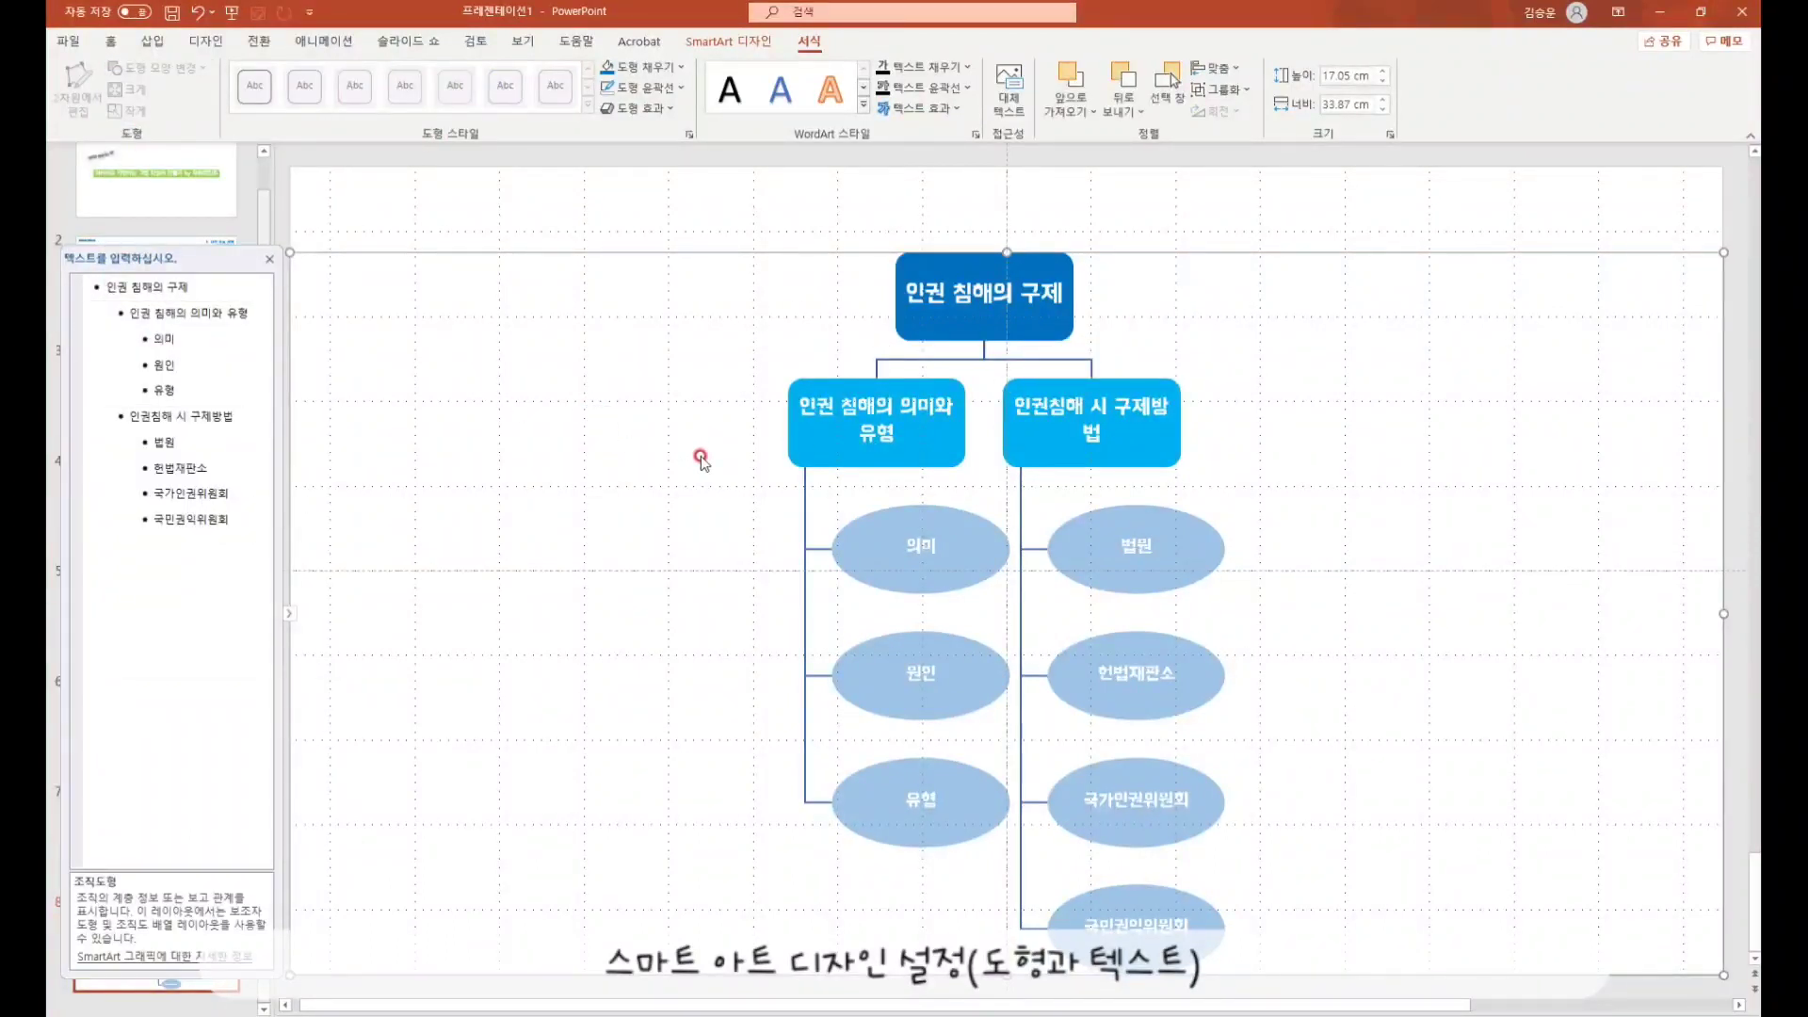
click(880, 411)
click(1142, 453)
click(1173, 562)
click(952, 565)
click(942, 687)
click(1138, 682)
click(1128, 806)
click(938, 815)
click(1106, 904)
click(923, 791)
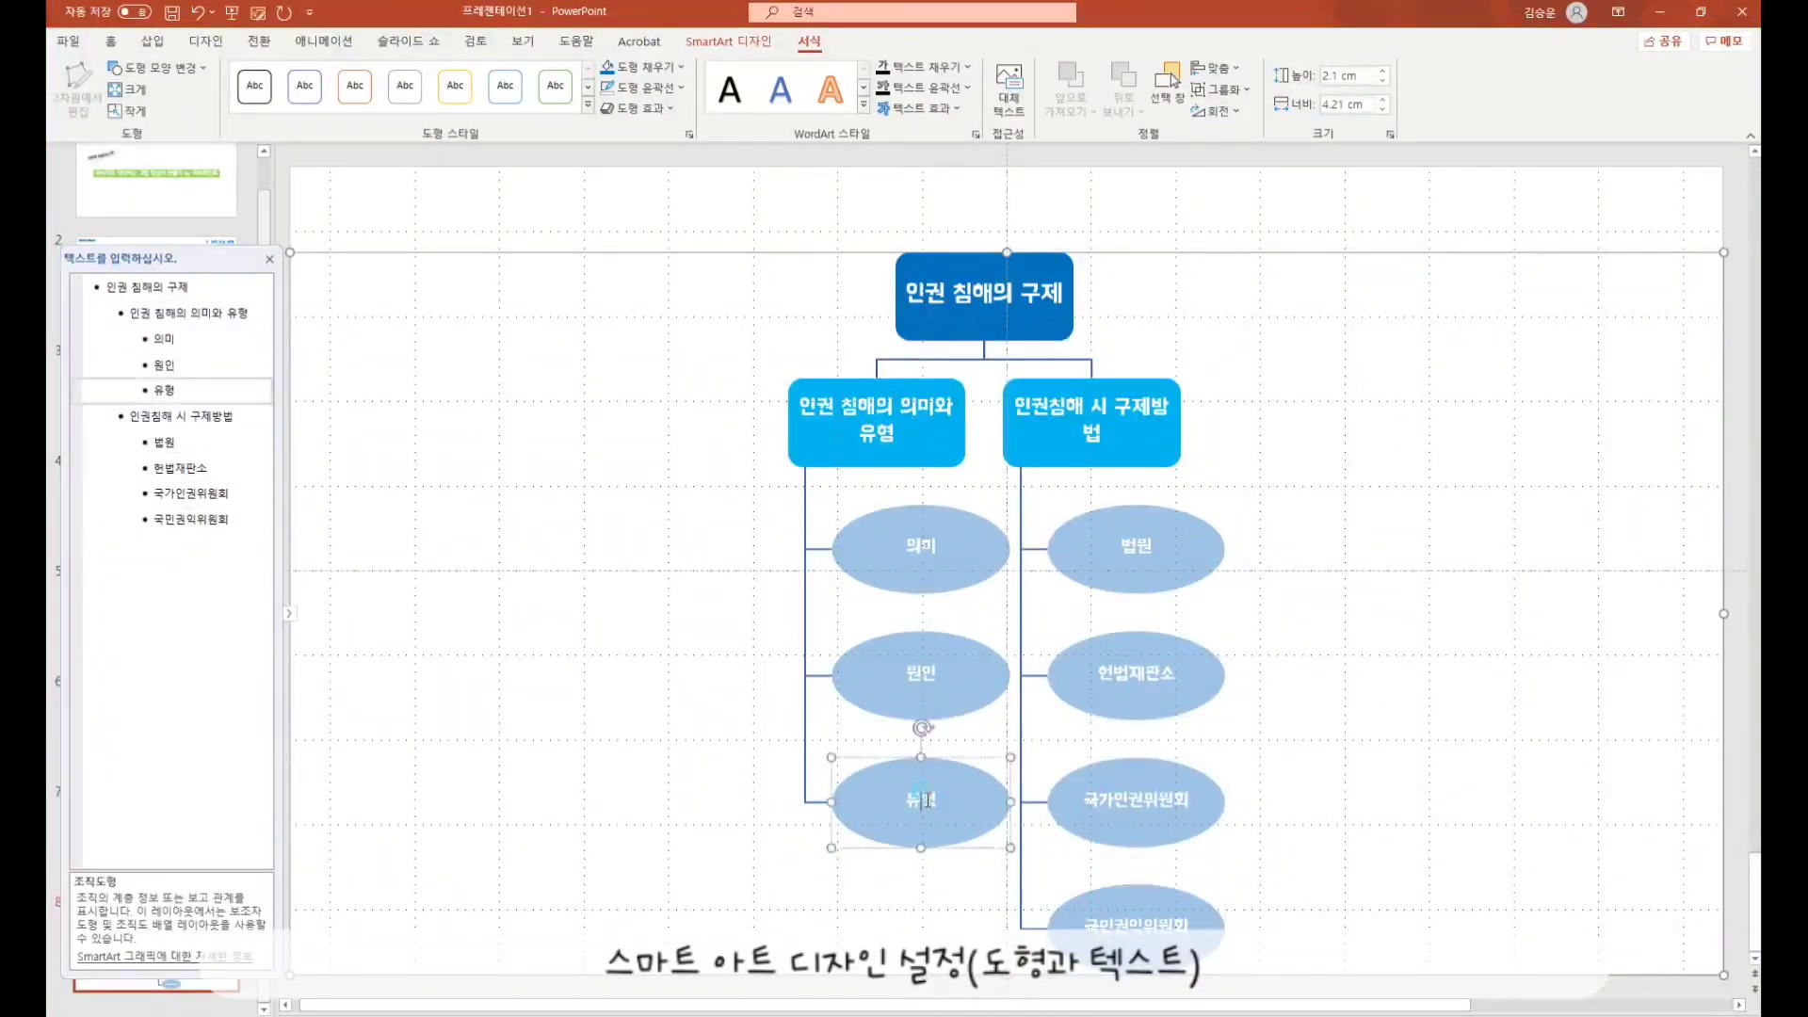
double_click(928, 801)
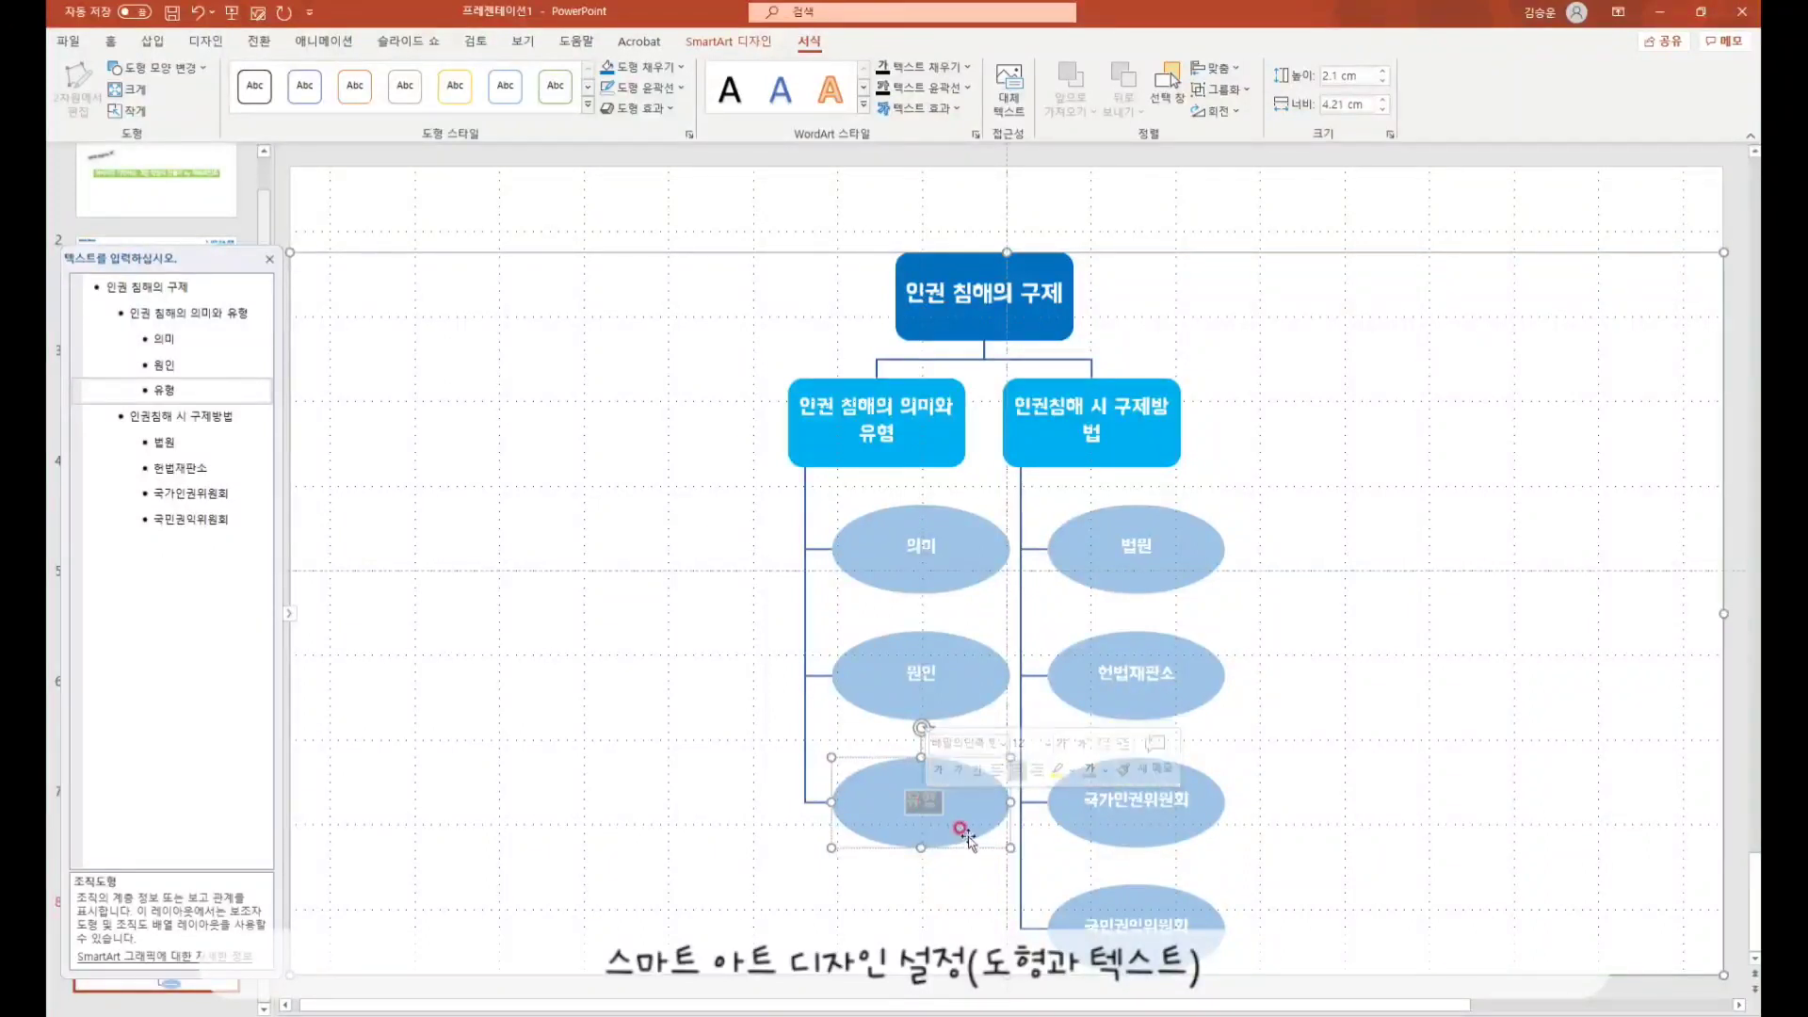
- Flatten all seven third-level ovals to a height of about 1.35 cm
click(1153, 579)
shift+click(989, 570)
shift+click(972, 708)
shift+click(989, 793)
shift+click(1185, 704)
shift+click(1184, 817)
shift+click(1161, 902)
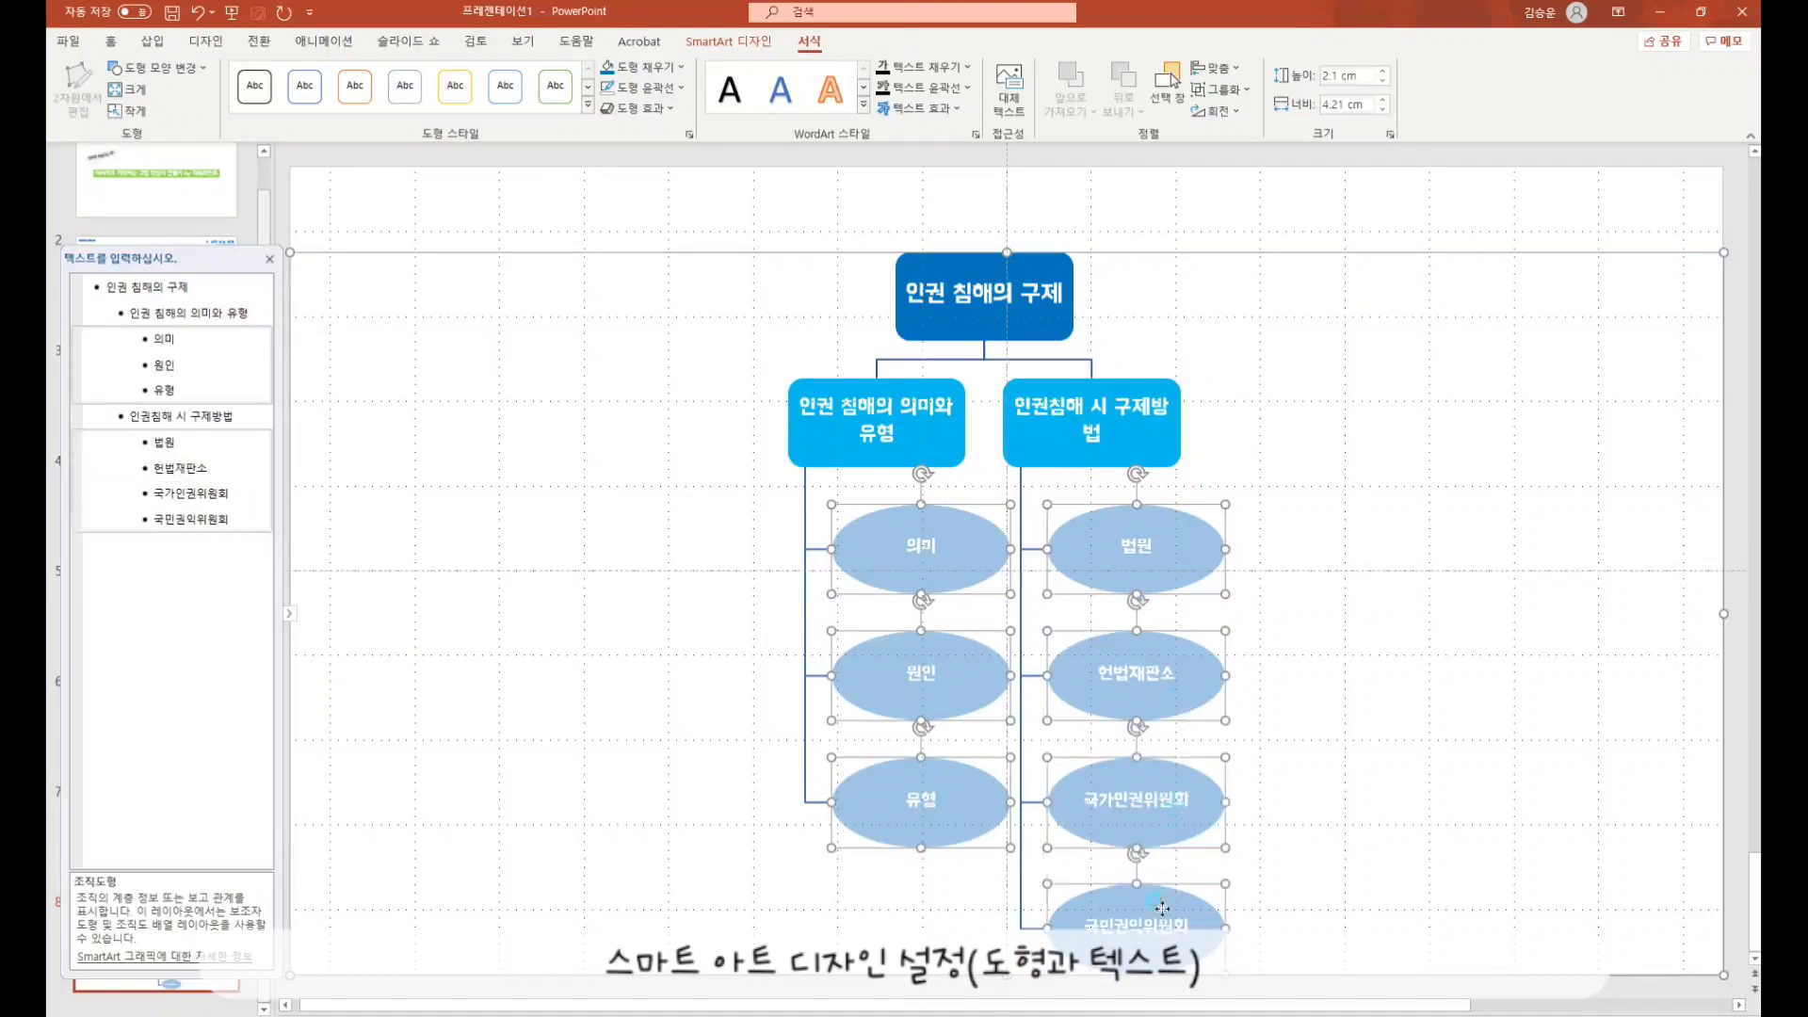
click(1337, 78)
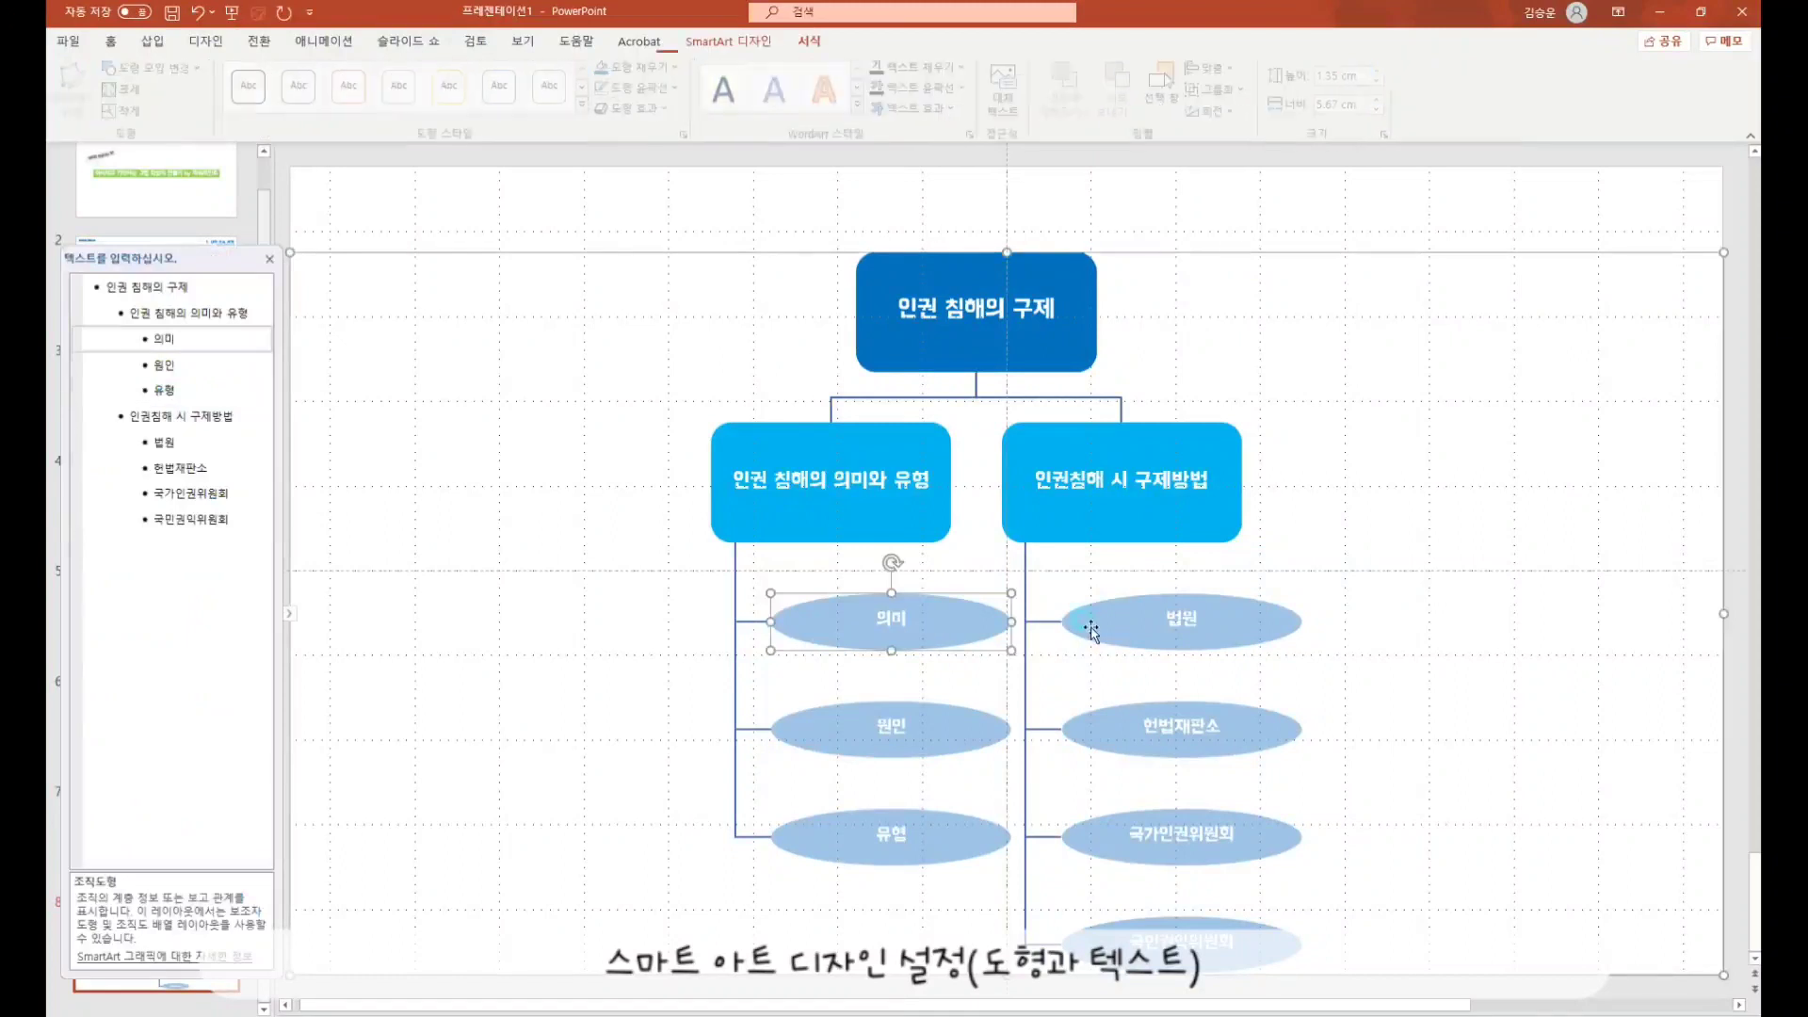
- Set the width of all seven third-level ovals to 3 cm
shift+click(1090, 629)
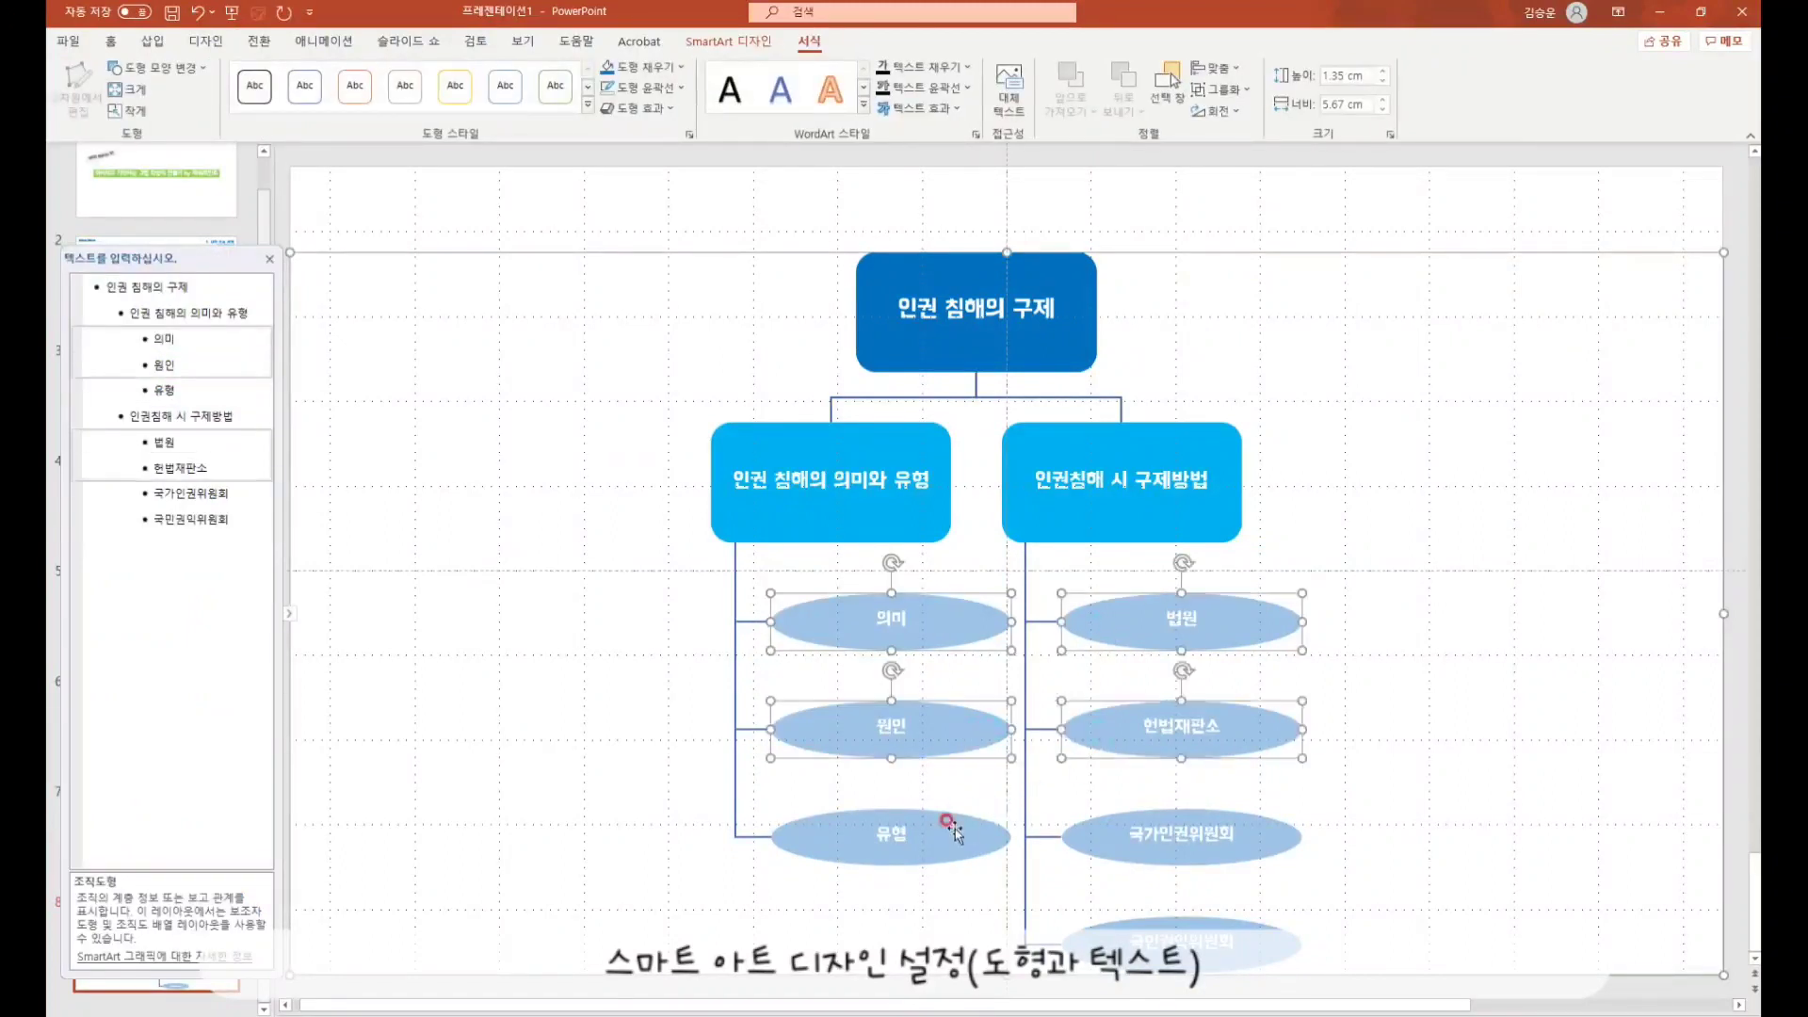
click(1351, 104)
text(3)
click(1425, 405)
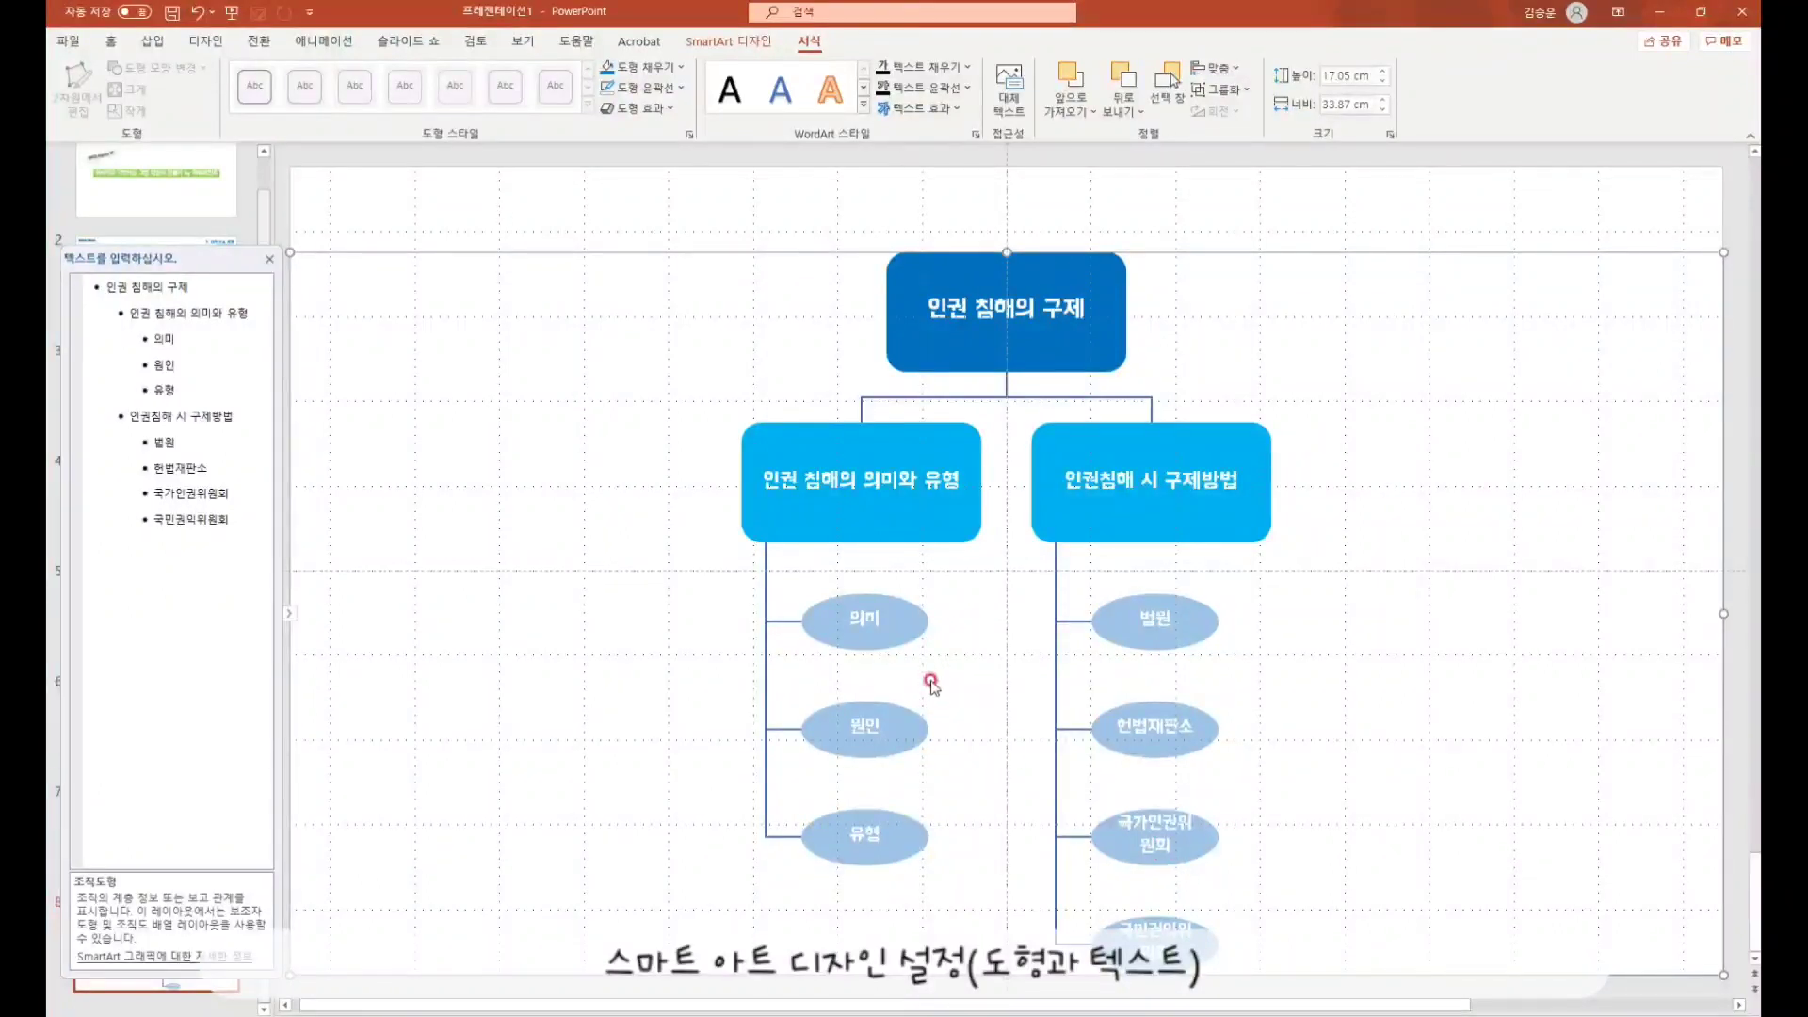
- Narrow the 의미, 원인 and 유형 ovals so they fit their short labels
click(881, 621)
shift+click(881, 730)
shift+click(883, 843)
click(1382, 110)
click(1381, 110)
click(1381, 111)
click(1382, 110)
click(1382, 110)
click(1382, 110)
click(1382, 110)
click(1382, 110)
click(1381, 110)
click(1381, 110)
click(1382, 110)
click(1381, 110)
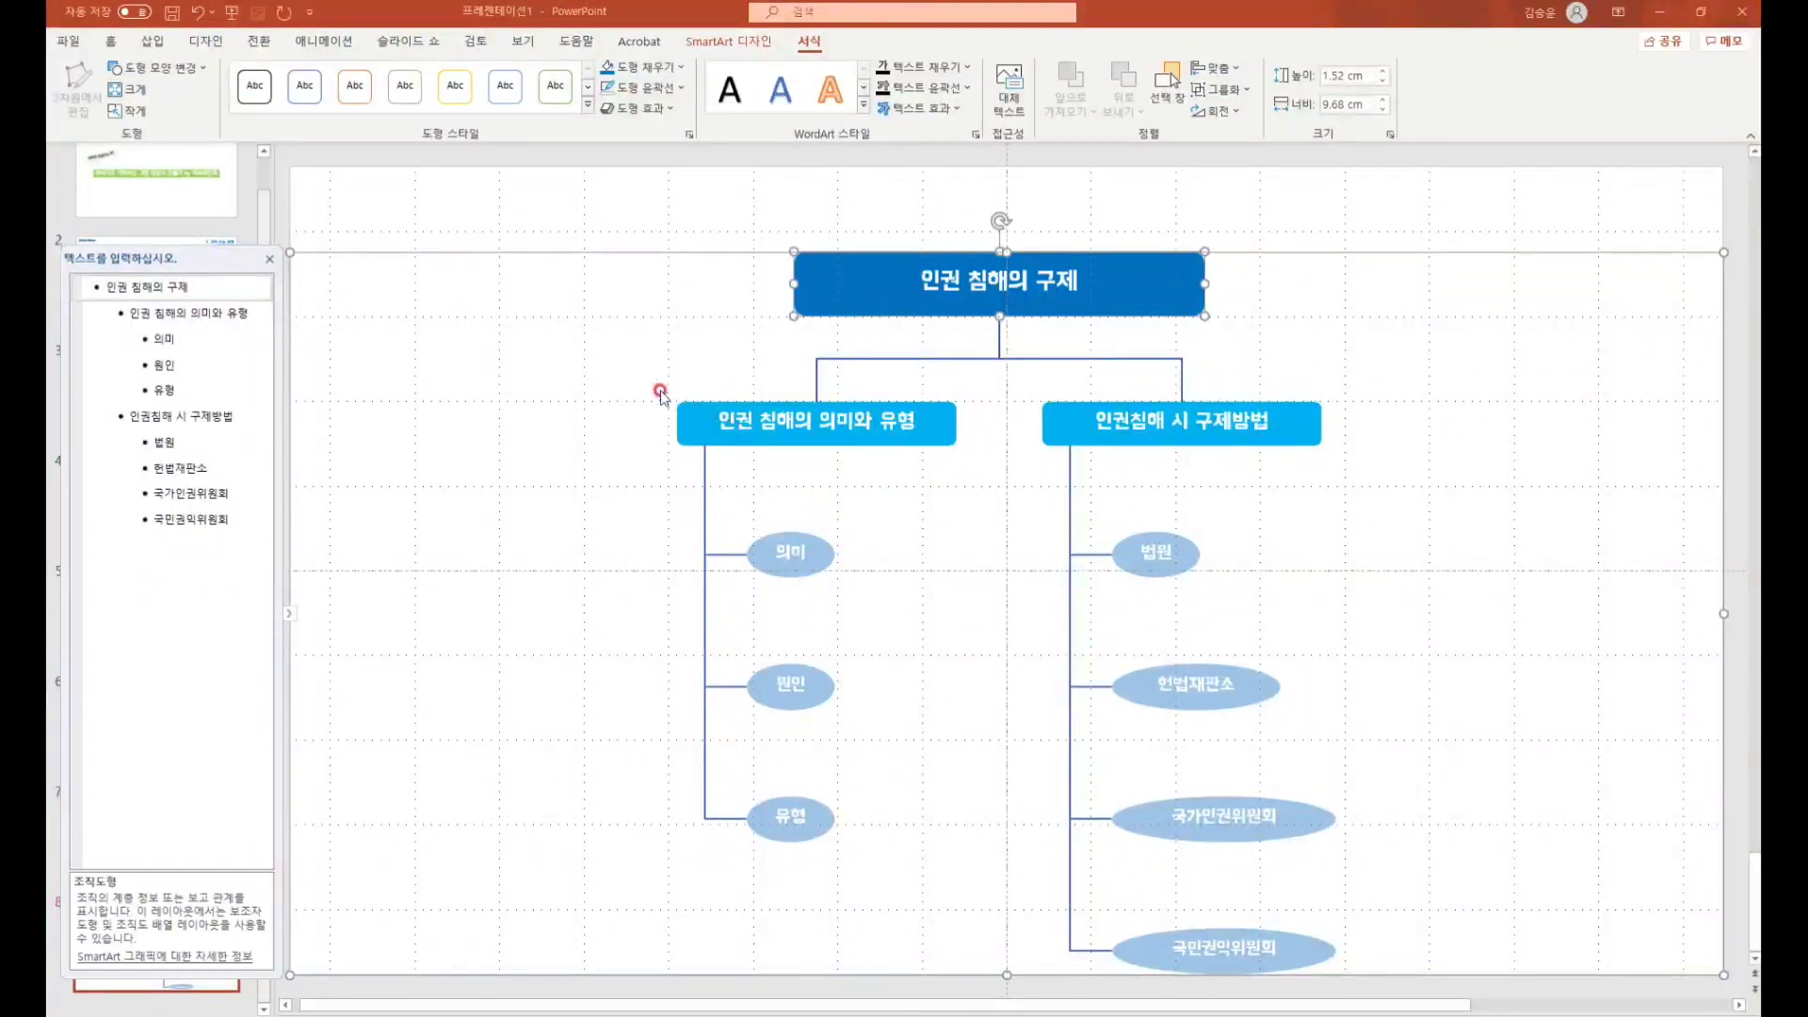
- Move both second-level boxes and all seven third-level ovals together to the left and slightly up
click(942, 435)
shift+click(1106, 443)
shift+click(789, 558)
shift+click(789, 688)
shift+click(791, 818)
shift+click(1215, 704)
shift+click(1157, 556)
shift+click(1224, 818)
shift+click(1166, 950)
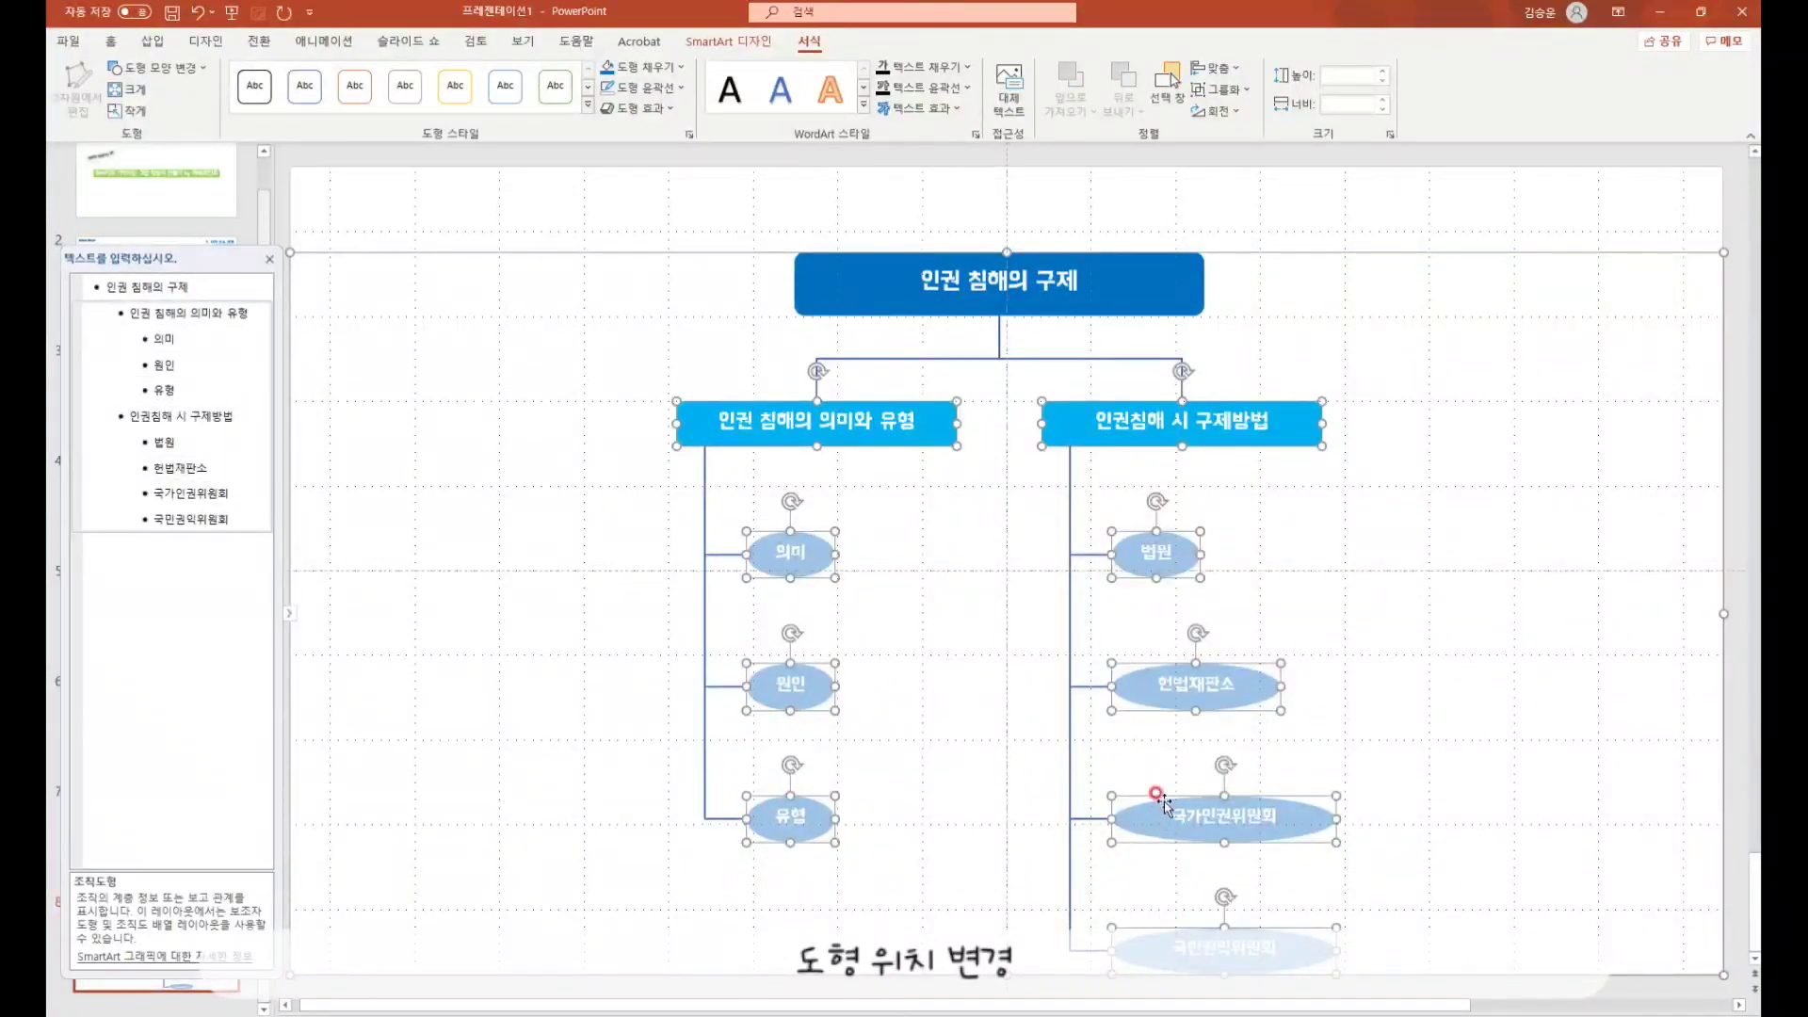
drag(1164, 800, 917, 745)
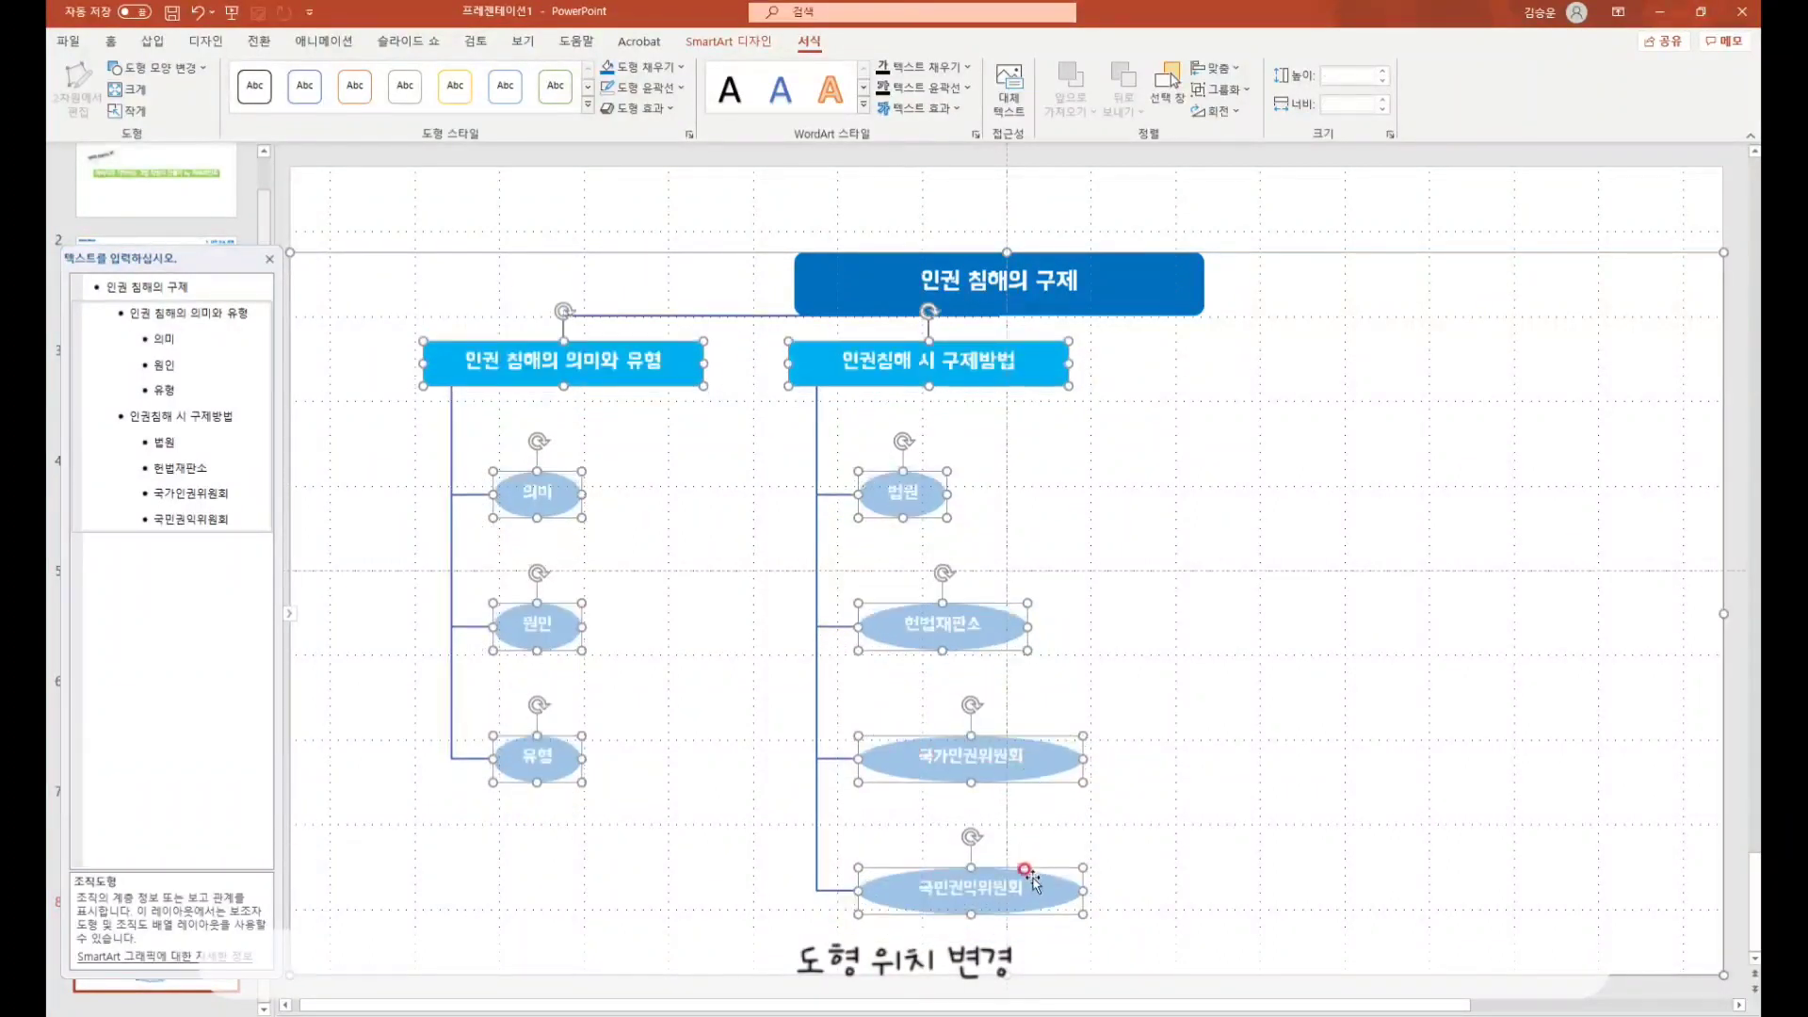
- Select the 인권침해 시 구제방법 box together with its 법원, 헌법재판소, 국가인권위원회 and 국민권익위원회 ovals
click(1231, 807)
click(956, 885)
shift+click(970, 758)
shift+click(958, 626)
shift+click(919, 492)
shift+click(955, 365)
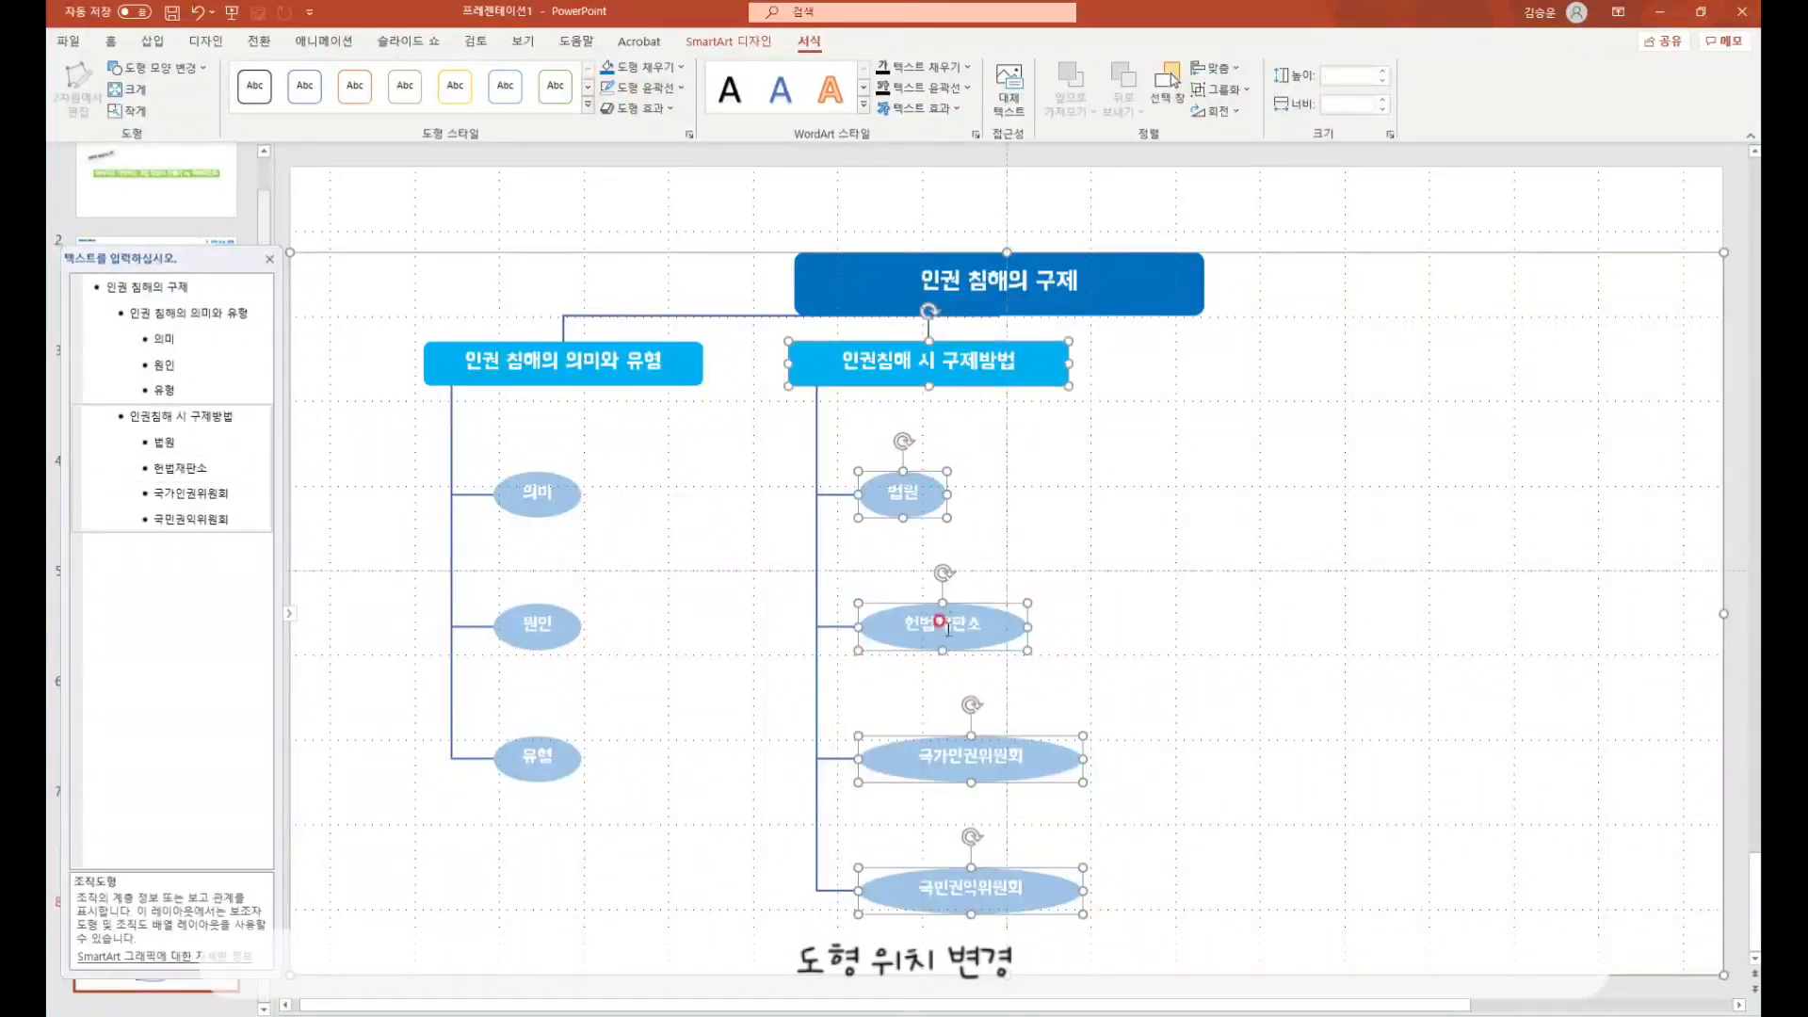